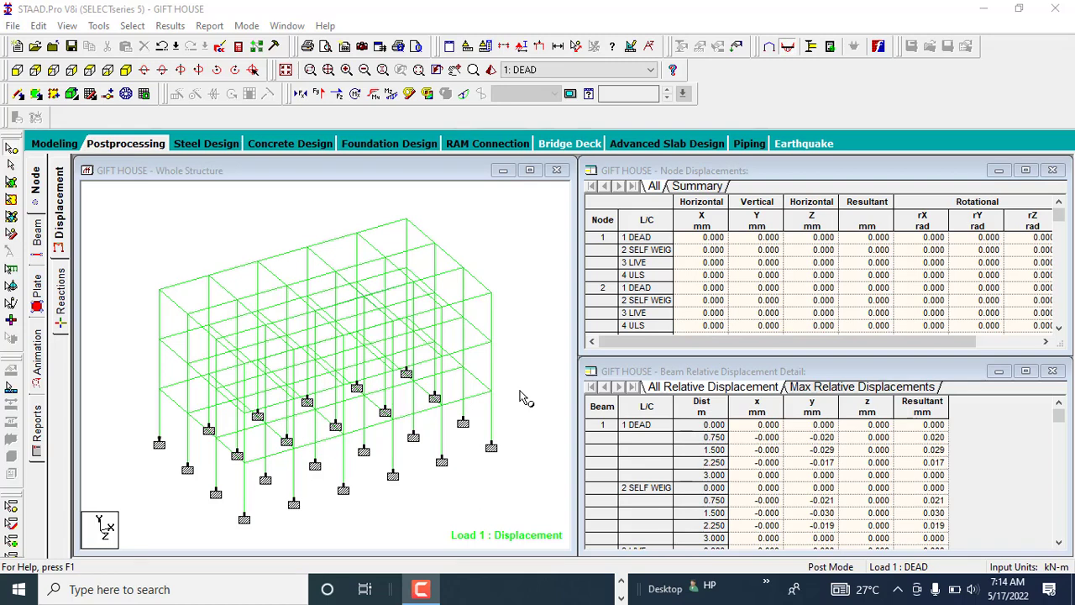
Check the GIFT HOUSE structure in the modeling mode and return to its postprocessing results
{"action": "left_click", "coordinate": [462, 273]}
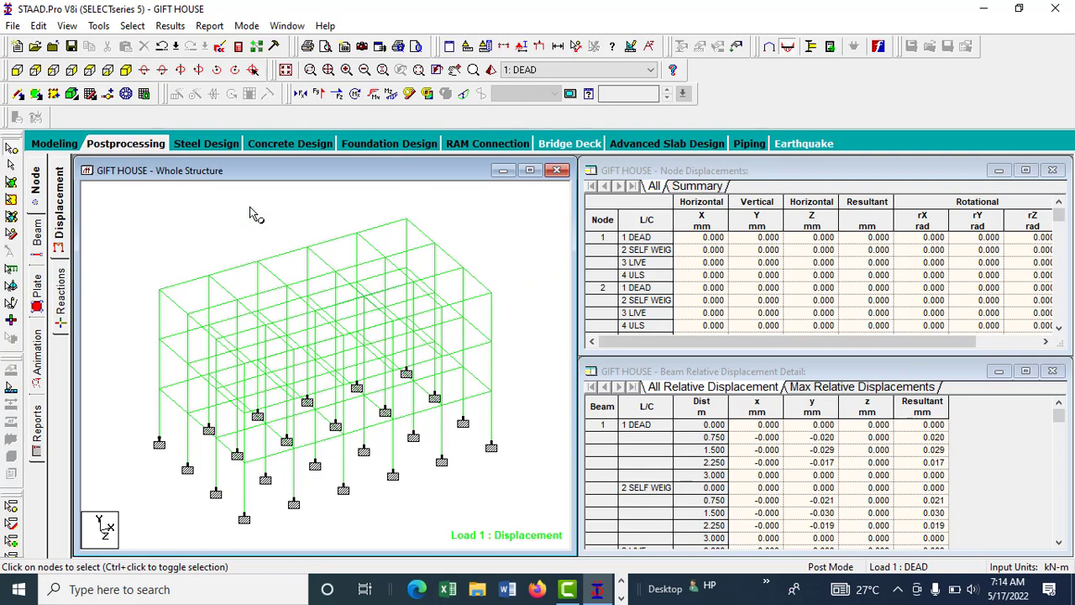
{"action": "left_click", "coordinate": [60, 148]}
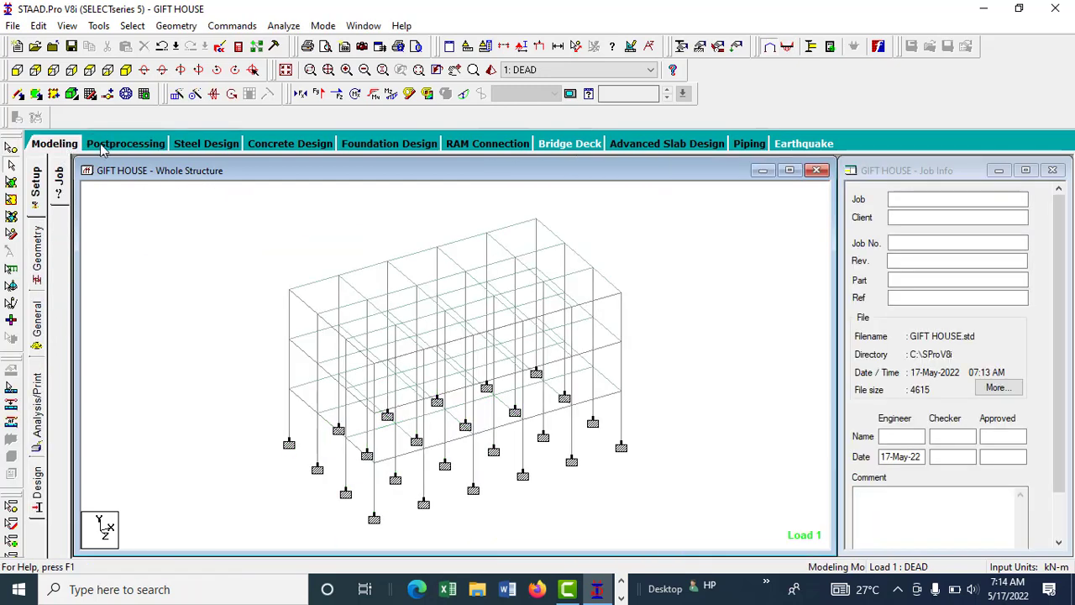
{"action": "left_click", "coordinate": [106, 148]}
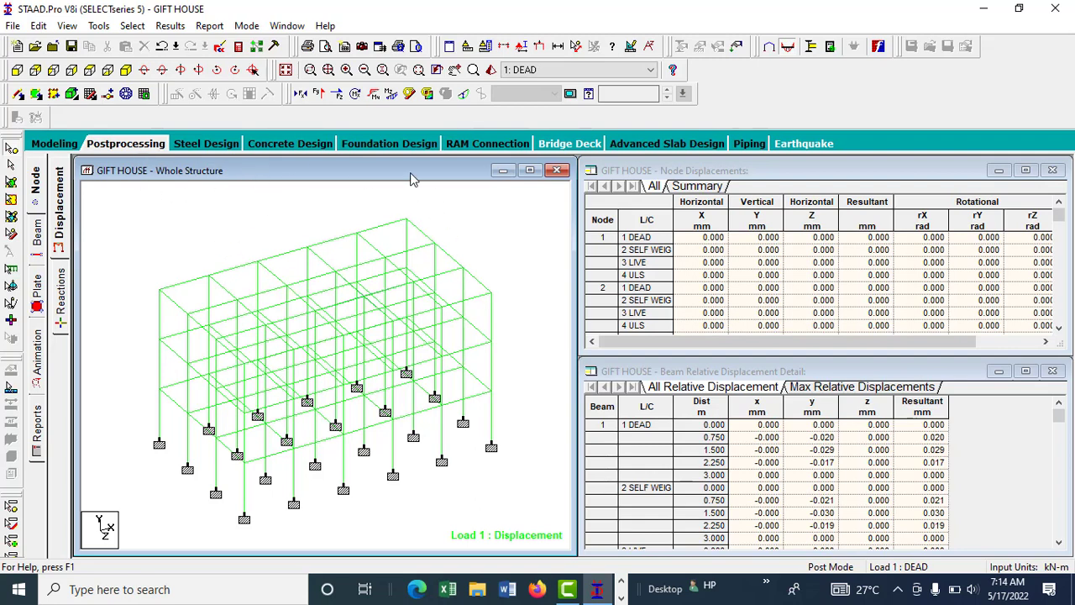
Check which folder the GIFT HOUSE model is saved in, without saving a copy
{"action": "left_click", "coordinate": [13, 26]}
{"action": "left_click", "coordinate": [59, 422]}
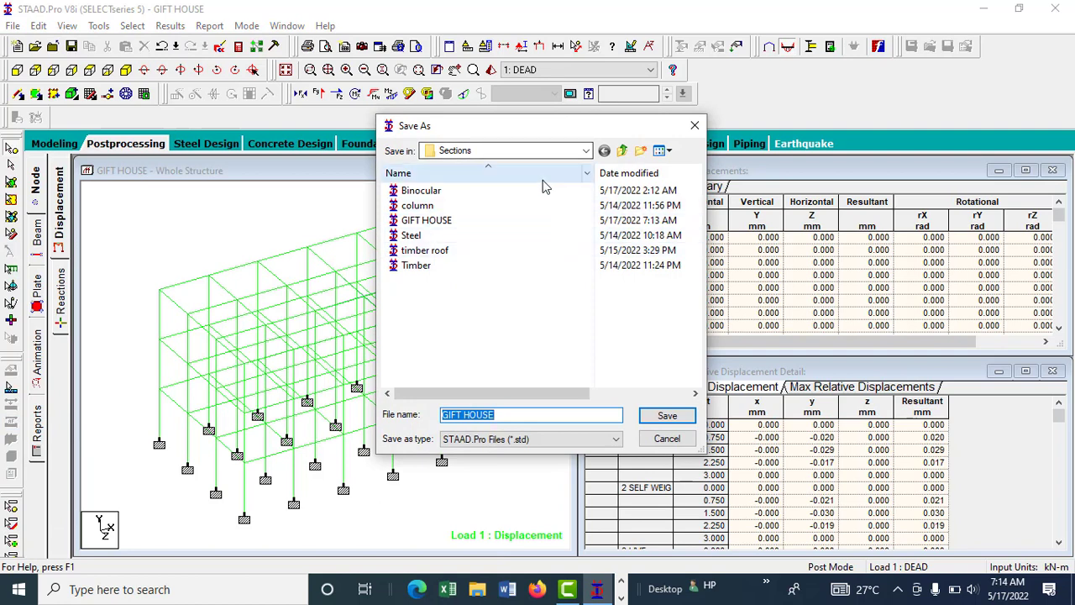
{"action": "left_click", "coordinate": [694, 125]}
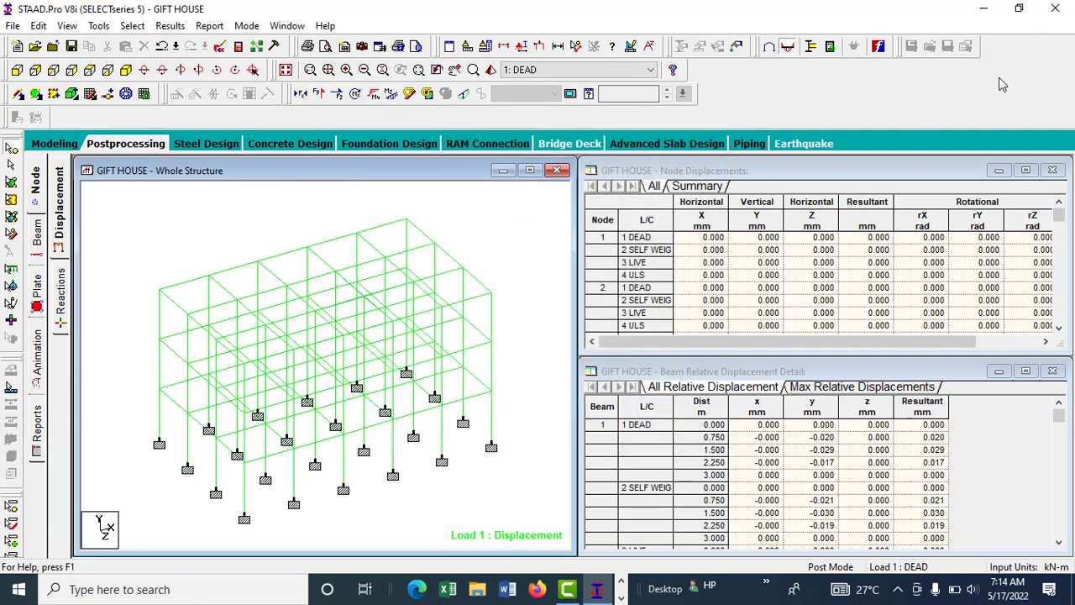
Close STAAD.Pro, refresh the desktop and launch STAAD RCDC
{"action": "left_click", "coordinate": [1056, 10]}
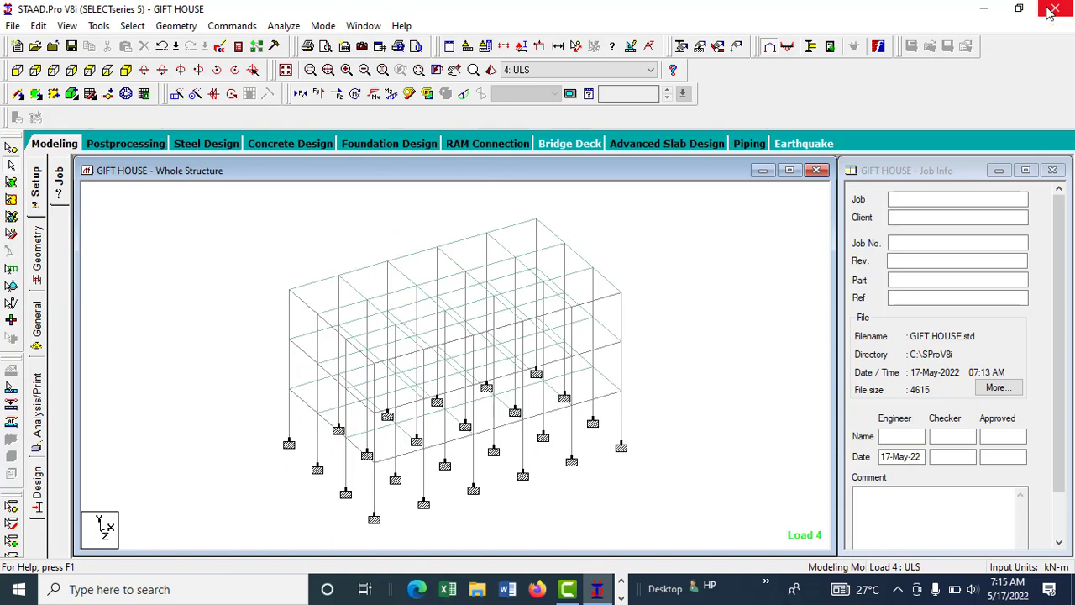
{"action": "left_click", "coordinate": [1050, 10]}
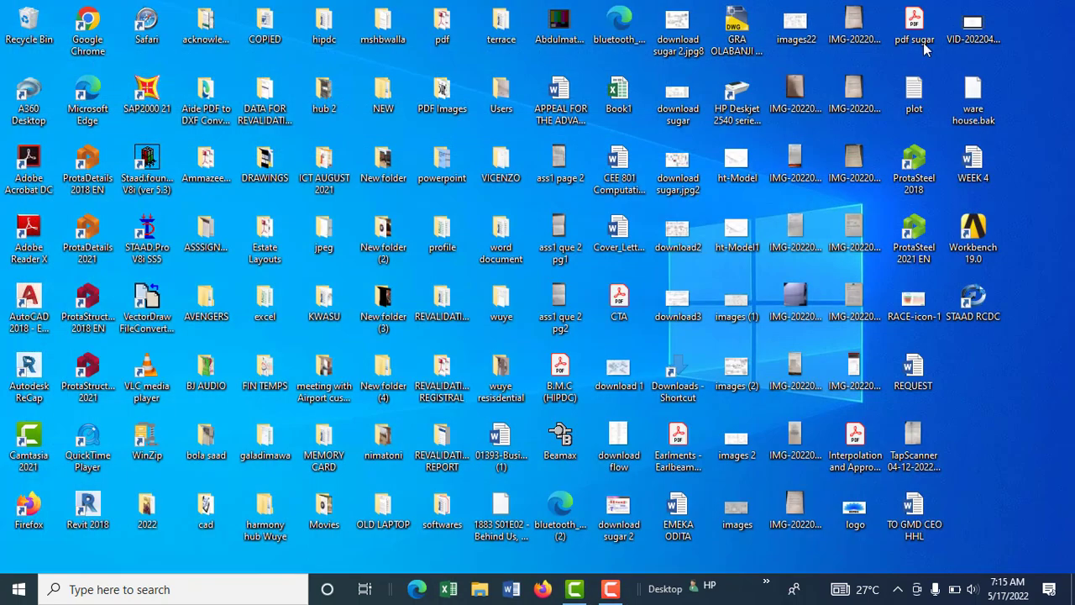
{"action": "right_click", "coordinate": [1021, 59]}
{"action": "left_click", "coordinate": [1018, 104]}
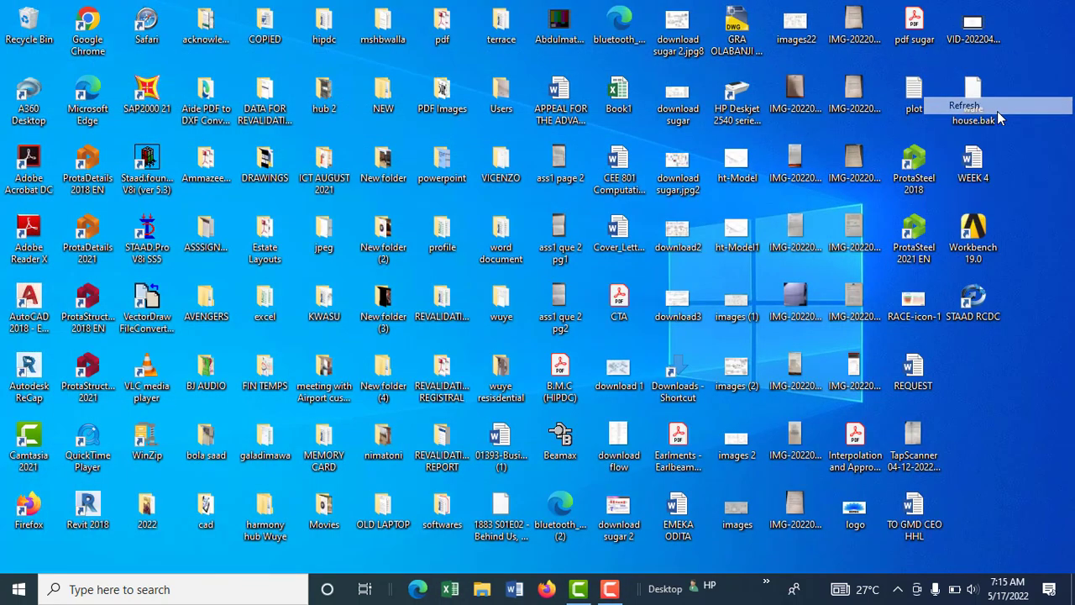
{"action": "double_click", "coordinate": [957, 311]}
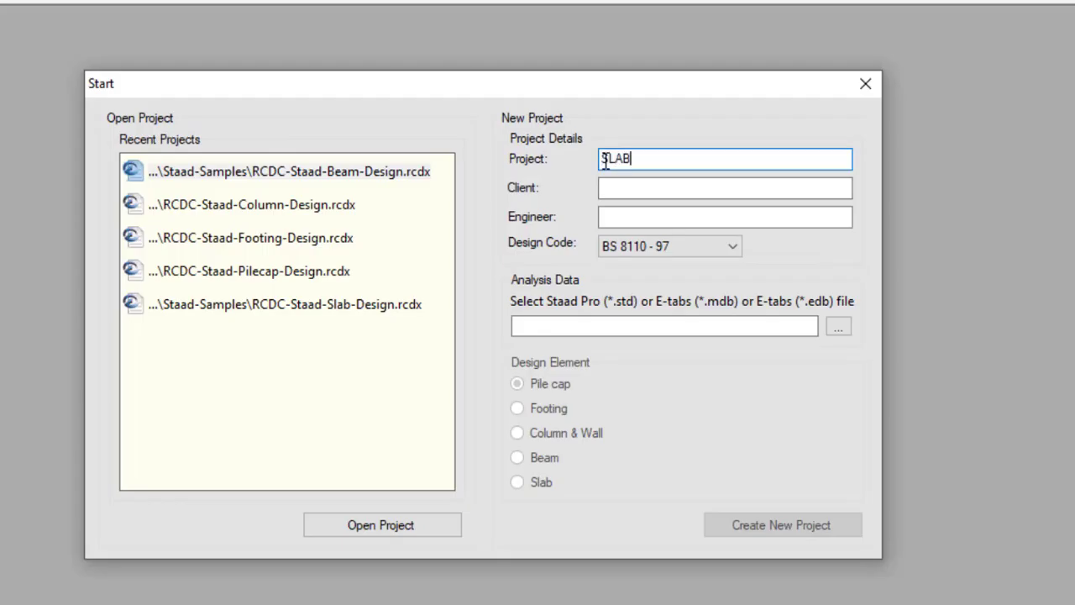
Fill in the new project's details with project SLAB DESIGN, client YOUTUBE VIEWERS and the engineer's name
{"action": "type", "text": "ESIGN"}
{"action": "left_click", "coordinate": [619, 193]}
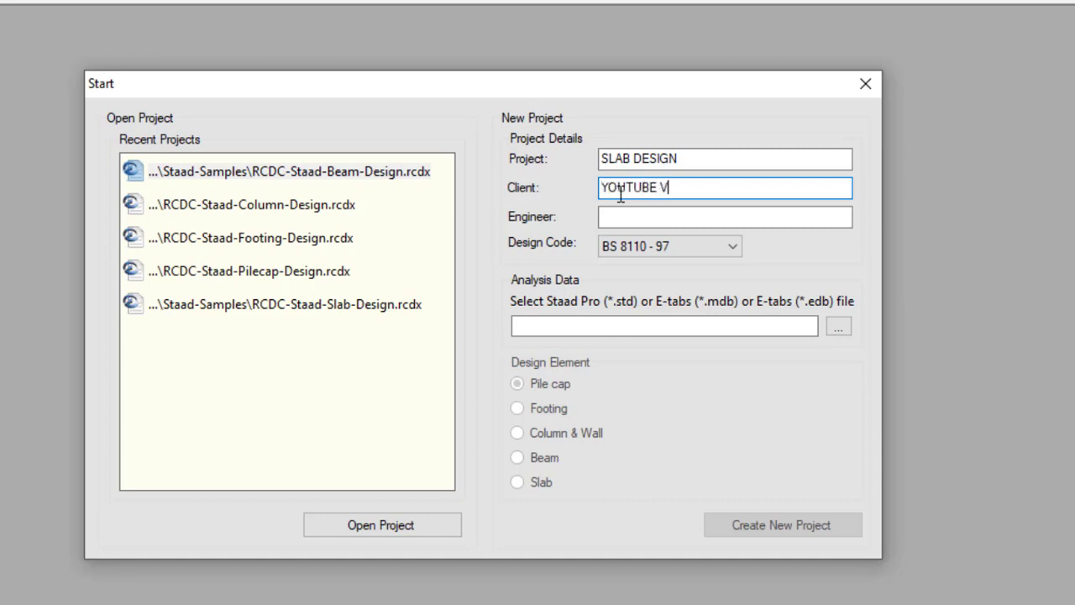
{"action": "type", "text": "YOUTUBE VIEWERS"}
{"action": "left_click", "coordinate": [634, 220]}
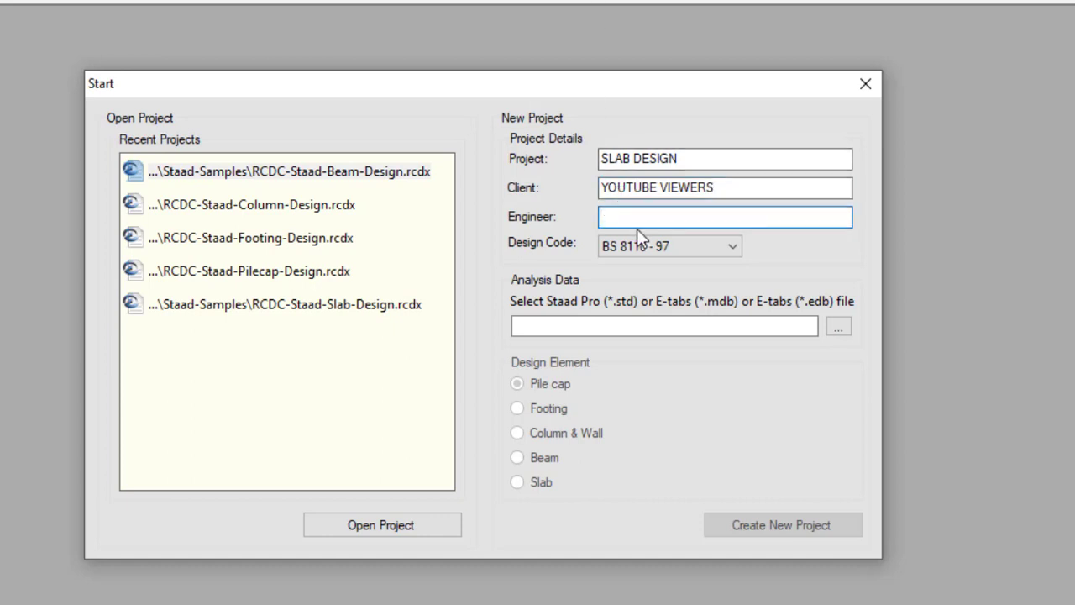
{"action": "type", "text": "RIDWANTICIAN"}
Load GIFT HOUSE.std from the STAAD Sections folder as the project's analysis data
{"action": "left_click", "coordinate": [840, 328]}
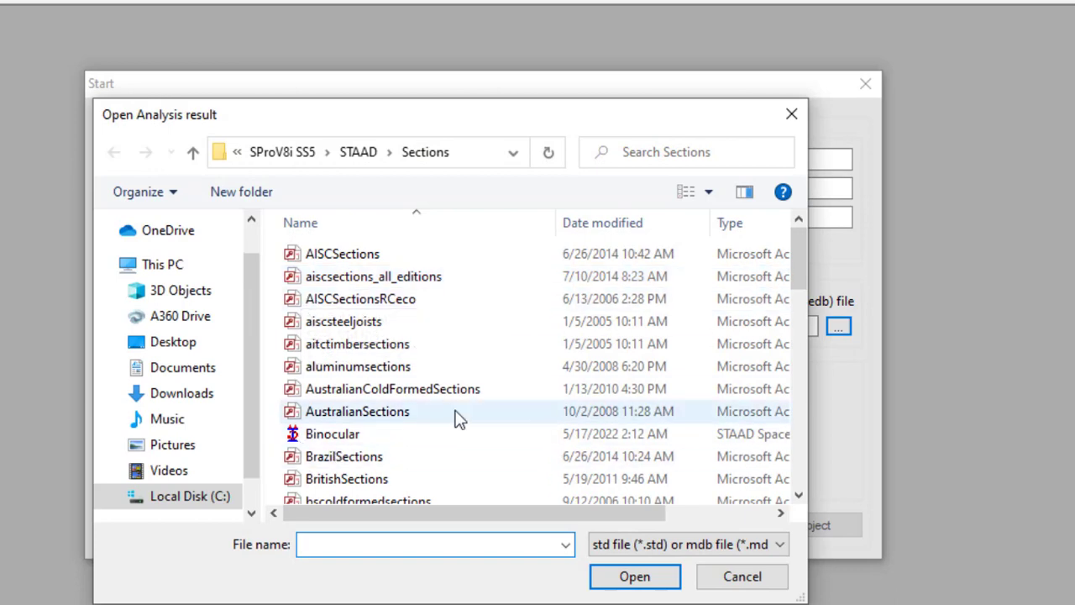
{"action": "left_click_drag", "start_coordinate": [793, 254], "coordinate": [793, 354]}
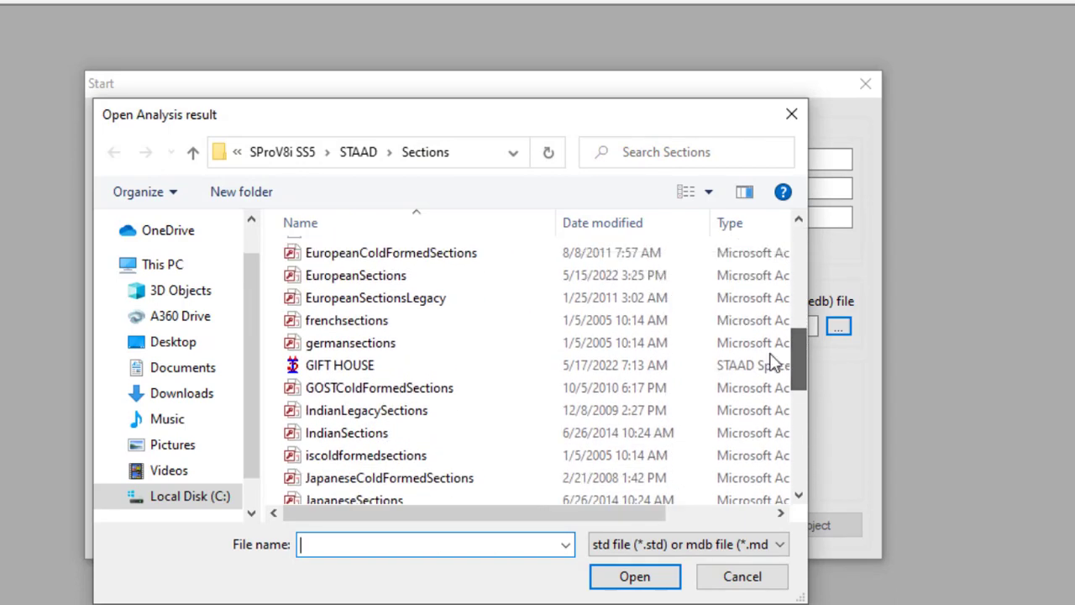
{"action": "left_click", "coordinate": [504, 366]}
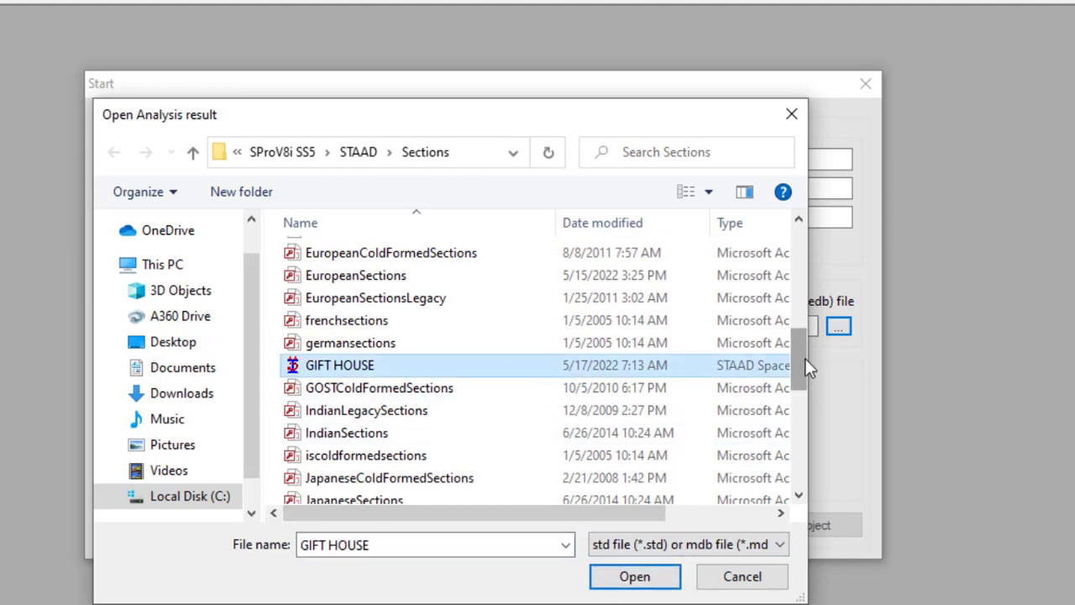
{"action": "left_click_drag", "start_coordinate": [805, 358], "coordinate": [804, 320]}
{"action": "scroll", "coordinate": [796, 310], "scroll_direction": "up", "scroll_amount": 2}
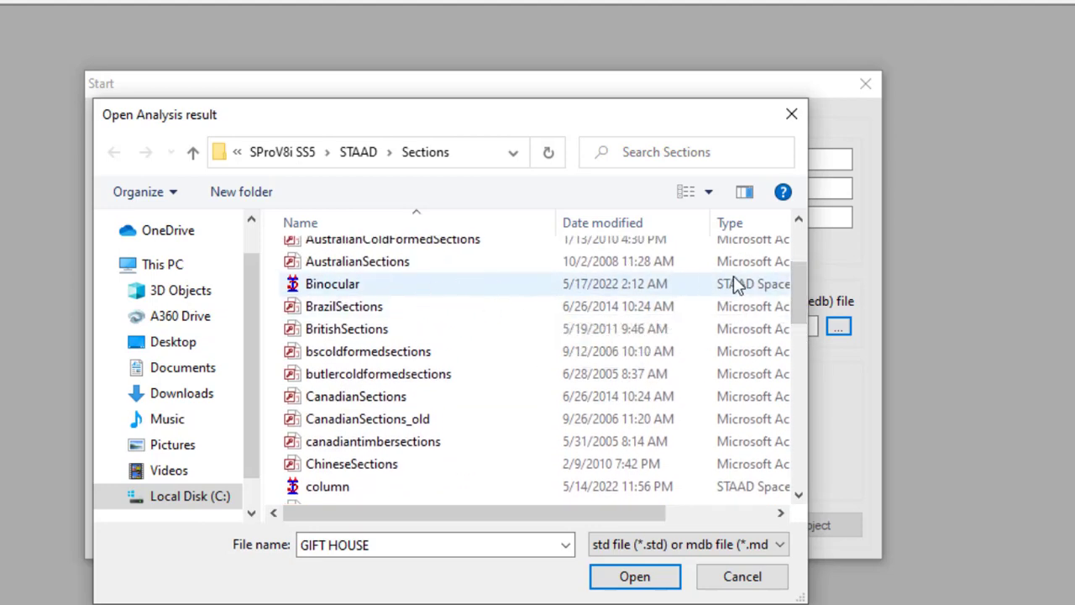
{"action": "left_click_drag", "start_coordinate": [797, 287], "coordinate": [799, 365]}
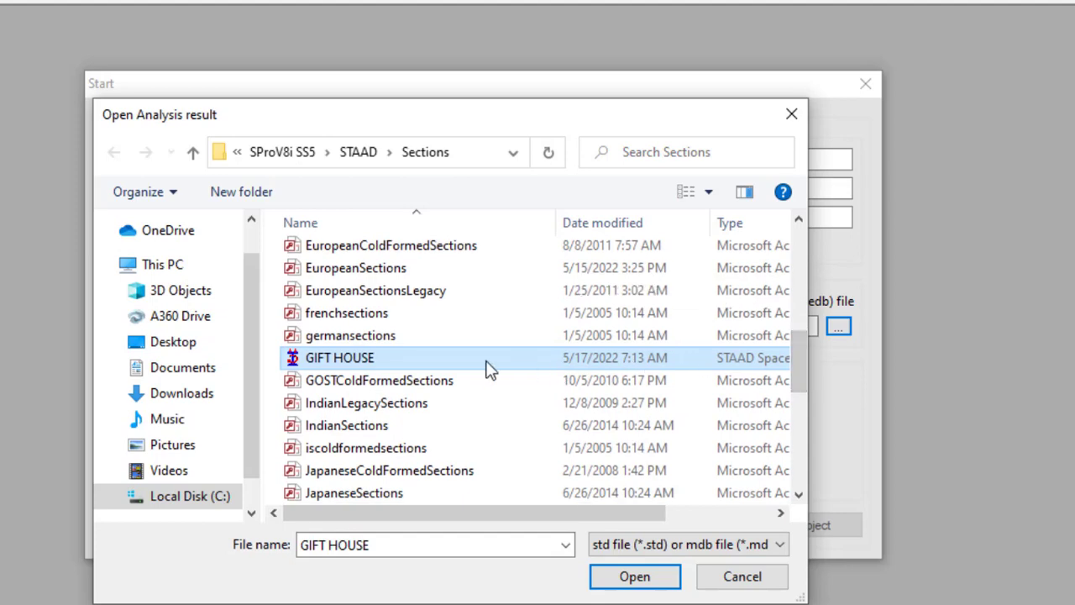
{"action": "left_click", "coordinate": [636, 579]}
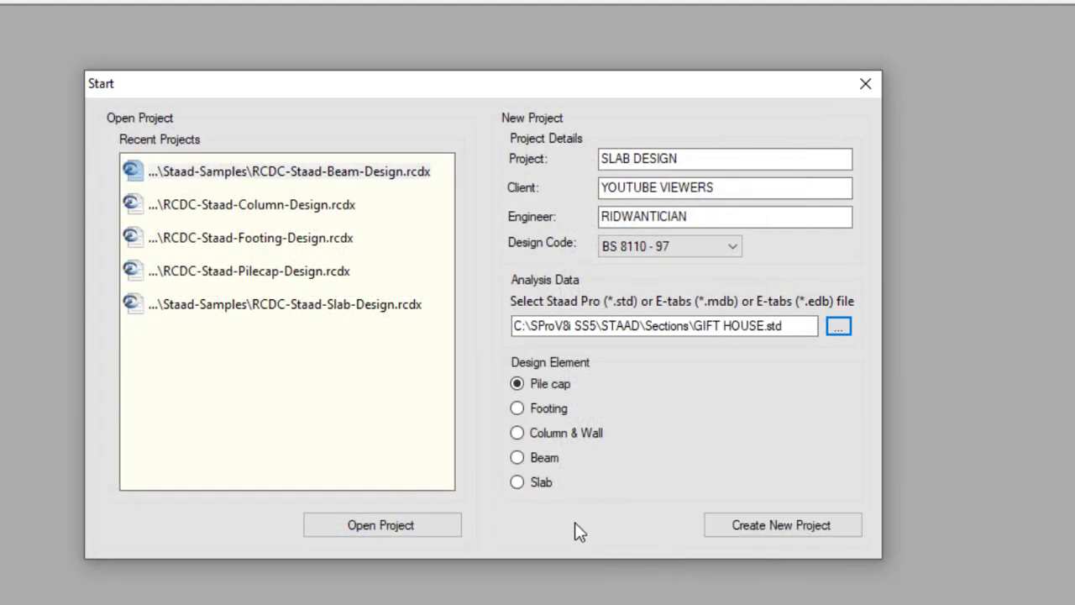
Create the new project with Slab as the design element at the 3m level
{"action": "left_click", "coordinate": [531, 481]}
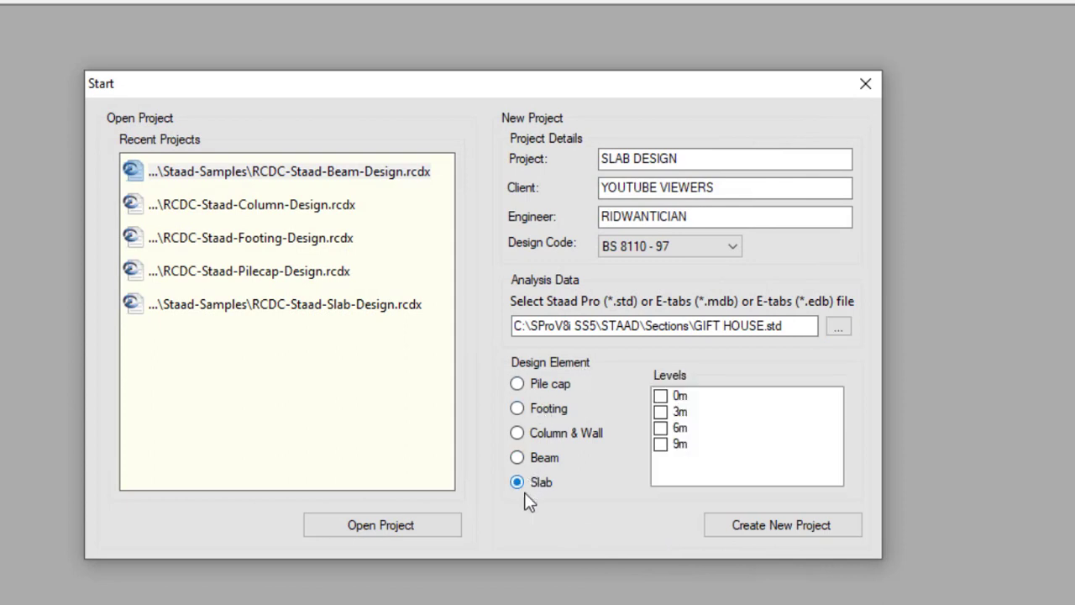
{"action": "left_click", "coordinate": [660, 412]}
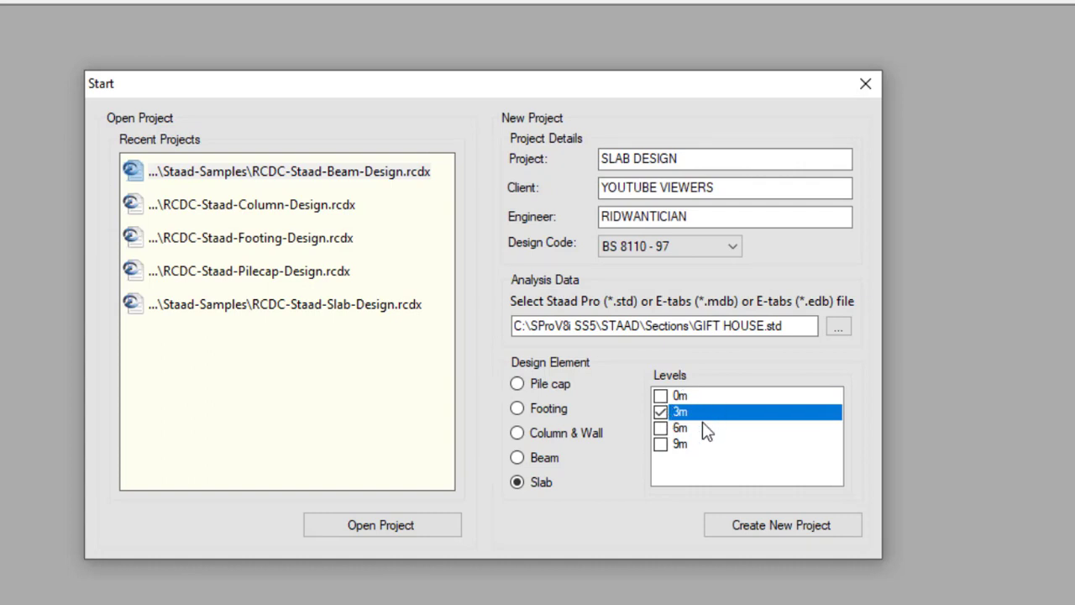
{"action": "left_click", "coordinate": [746, 530]}
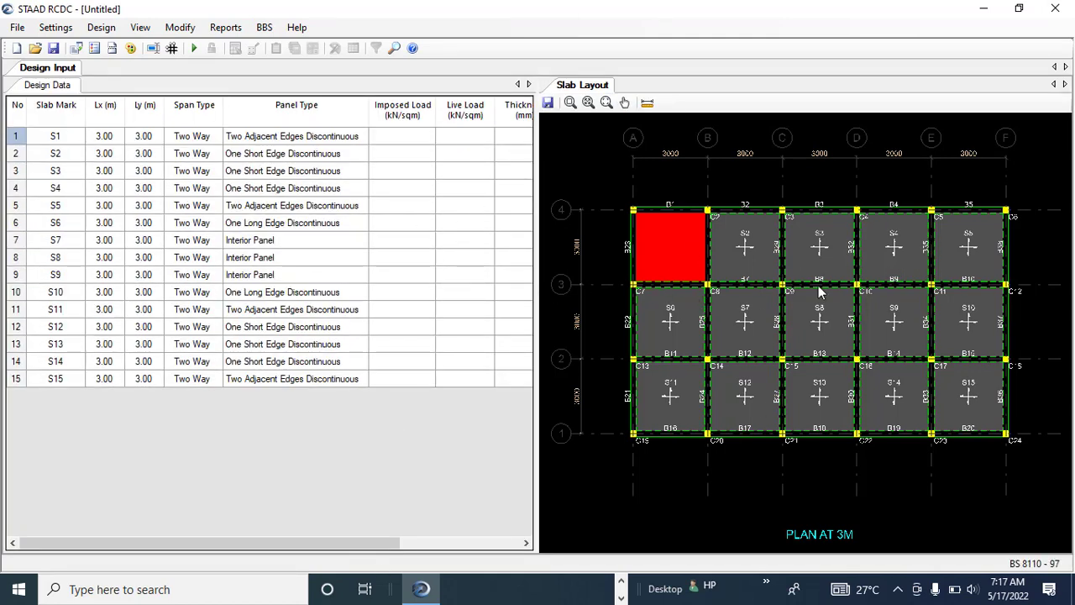
Examine the slab layout plan at 3m, matching panels S4 and S6 to their rows in the design data
{"action": "scroll", "coordinate": [861, 279], "scroll_direction": "up", "scroll_amount": 3}
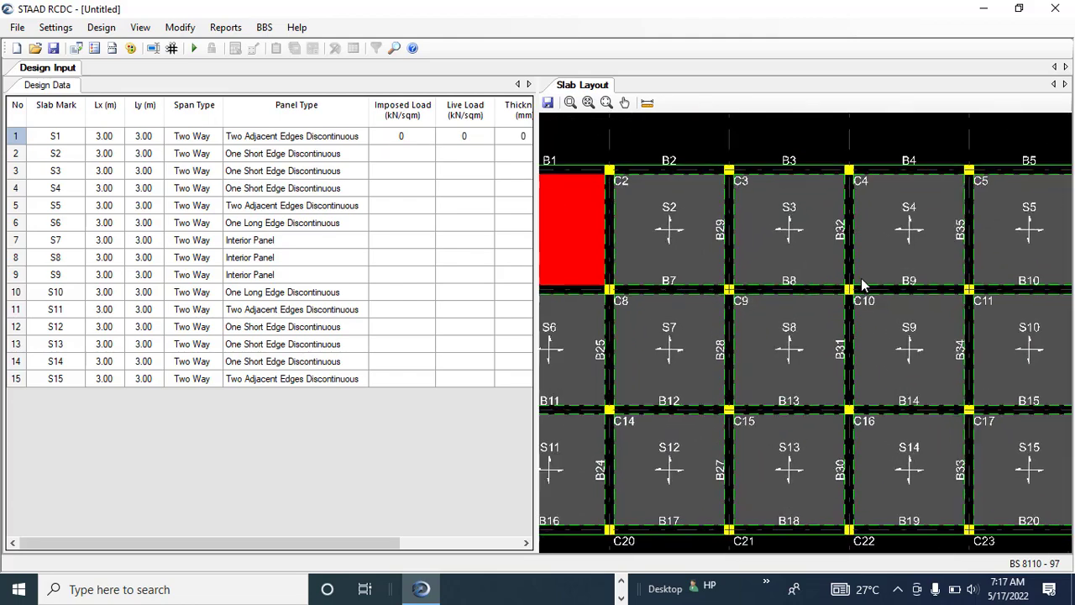
{"action": "scroll", "coordinate": [861, 278], "scroll_direction": "down", "scroll_amount": 3}
{"action": "scroll", "coordinate": [616, 196], "scroll_direction": "up", "scroll_amount": 5}
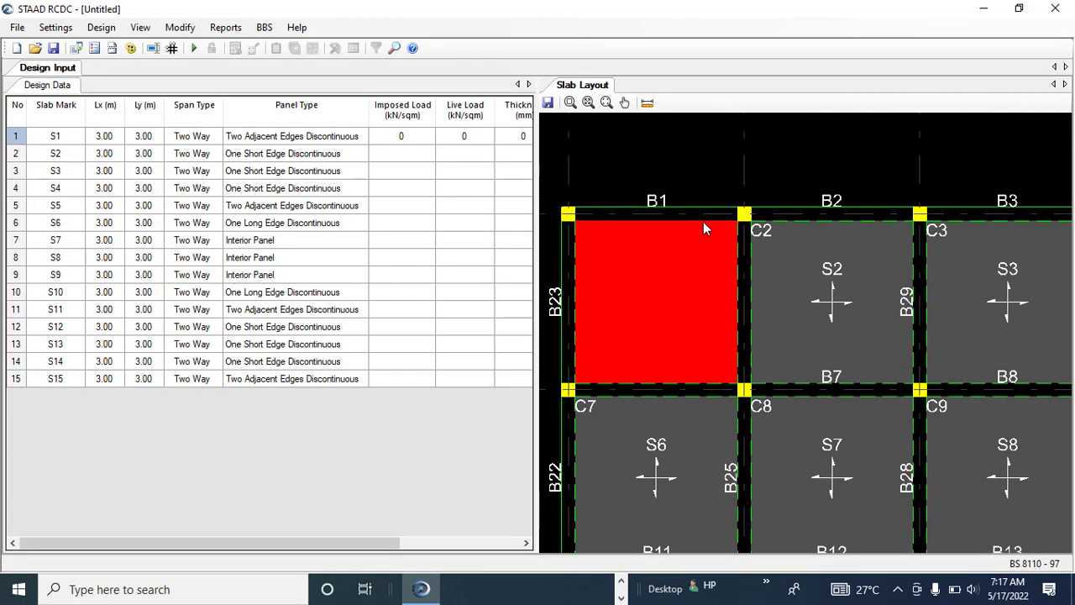
{"action": "scroll", "coordinate": [806, 208], "scroll_direction": "down", "scroll_amount": 4}
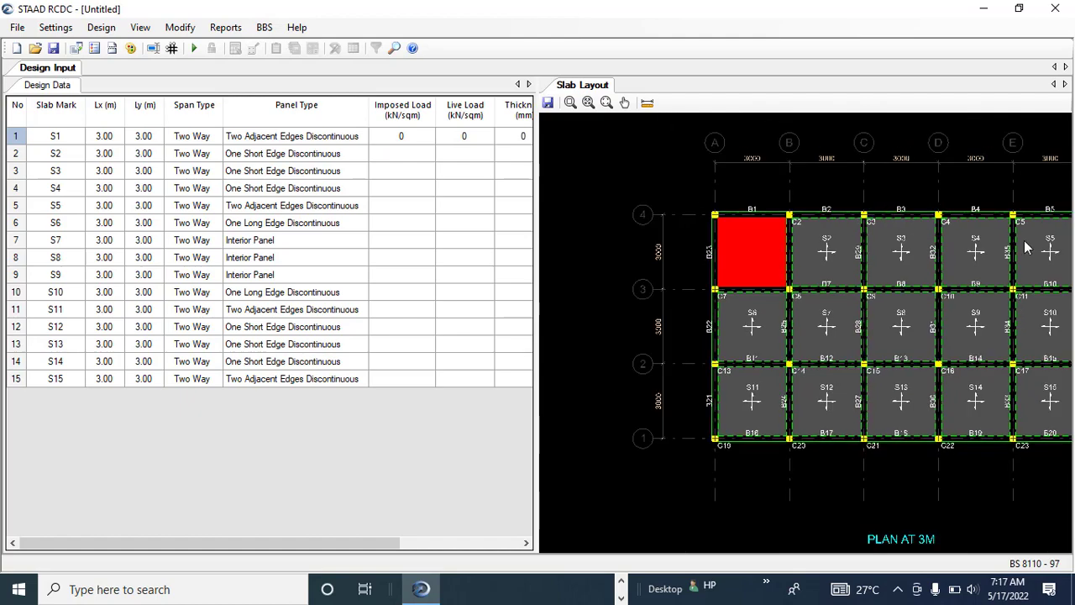
{"action": "left_click", "coordinate": [949, 260]}
{"action": "scroll", "coordinate": [922, 242], "scroll_direction": "up", "scroll_amount": 4}
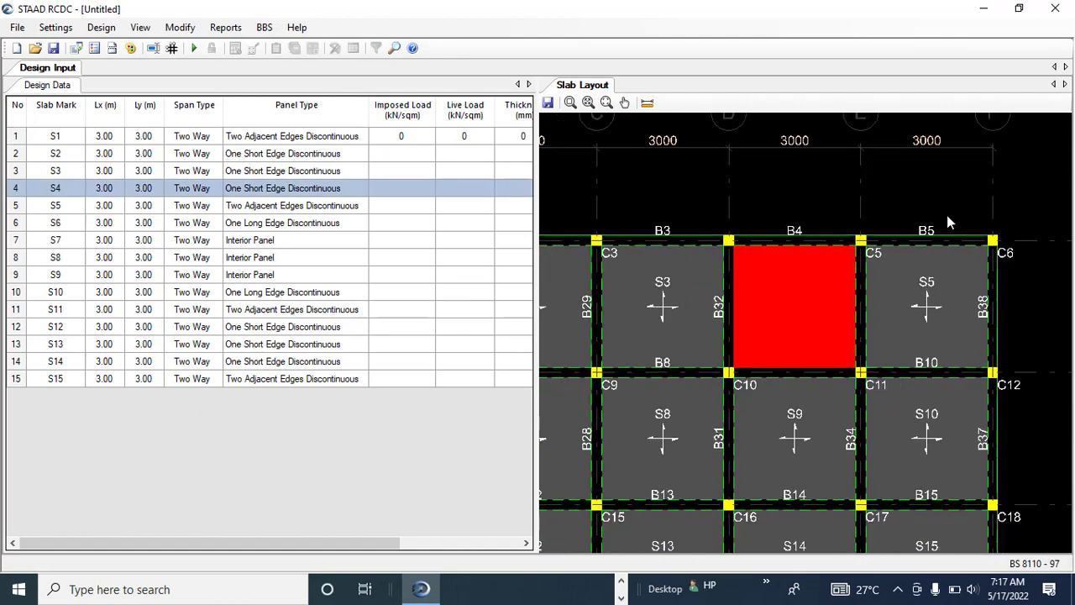
{"action": "scroll", "coordinate": [948, 220], "scroll_direction": "down", "scroll_amount": 3}
{"action": "scroll", "coordinate": [563, 302], "scroll_direction": "down", "scroll_amount": 1}
{"action": "scroll", "coordinate": [575, 326], "scroll_direction": "up", "scroll_amount": 1}
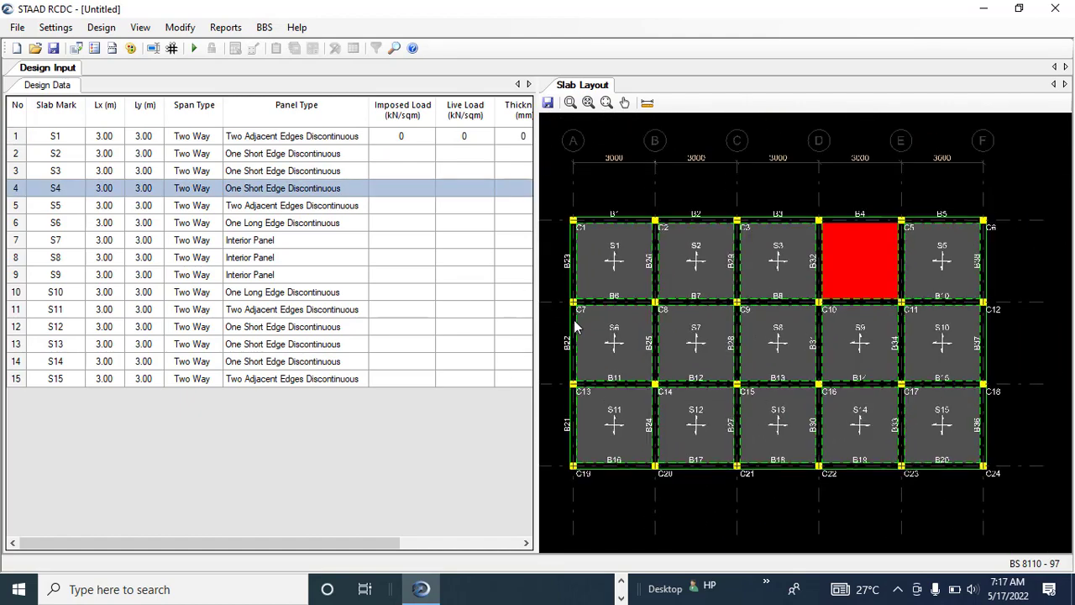
{"action": "scroll", "coordinate": [575, 326], "scroll_direction": "up", "scroll_amount": 3}
{"action": "left_click", "coordinate": [701, 331]}
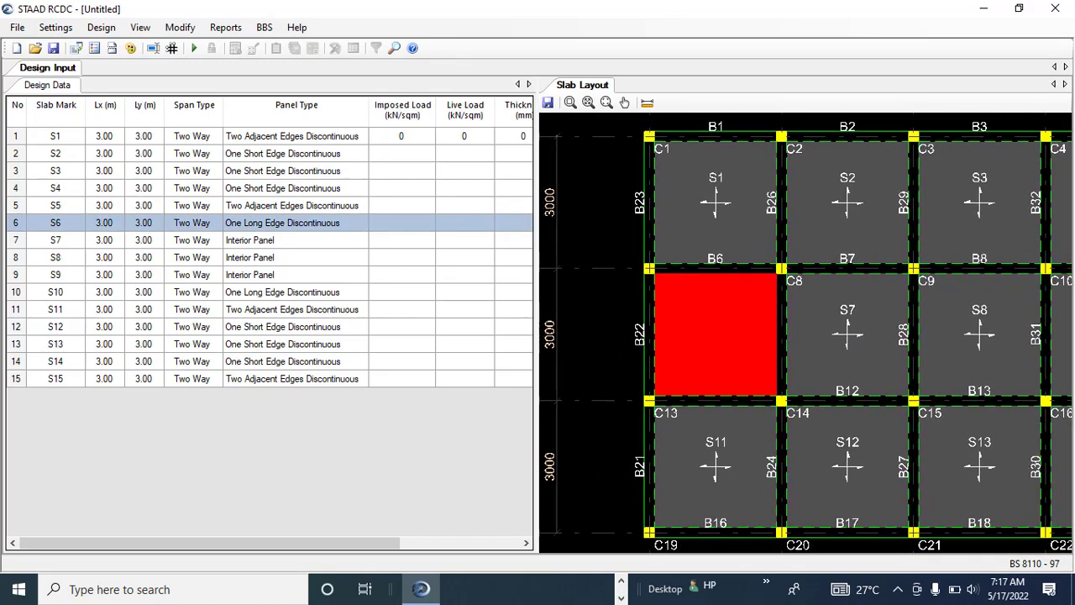
Review slab S1's span type and the available panel type options without changing its edge condition
{"action": "left_click", "coordinate": [55, 140]}
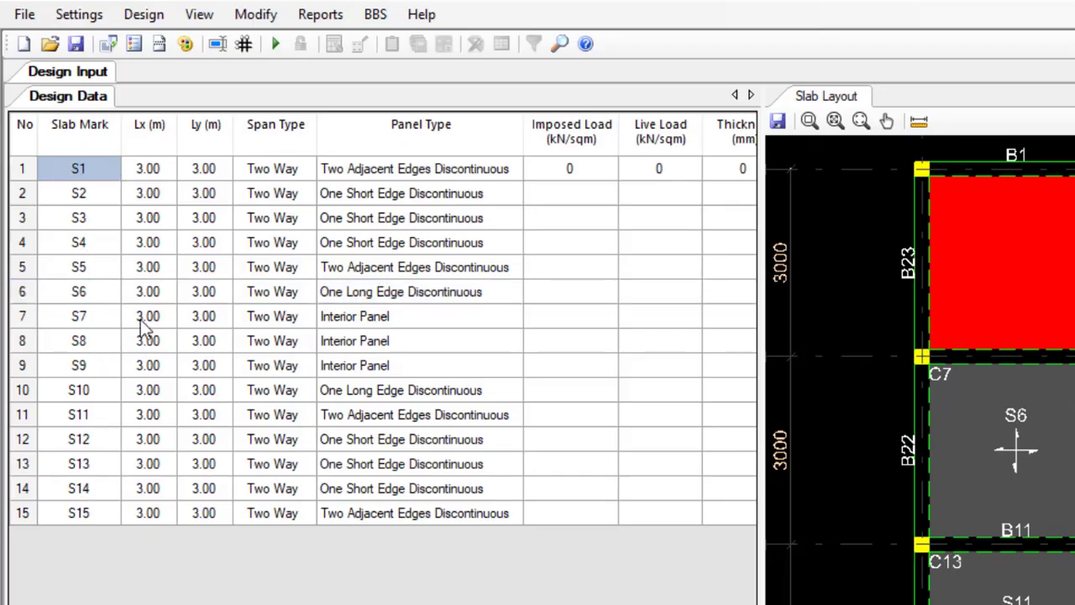
{"action": "left_click", "coordinate": [268, 172]}
{"action": "left_click", "coordinate": [457, 178]}
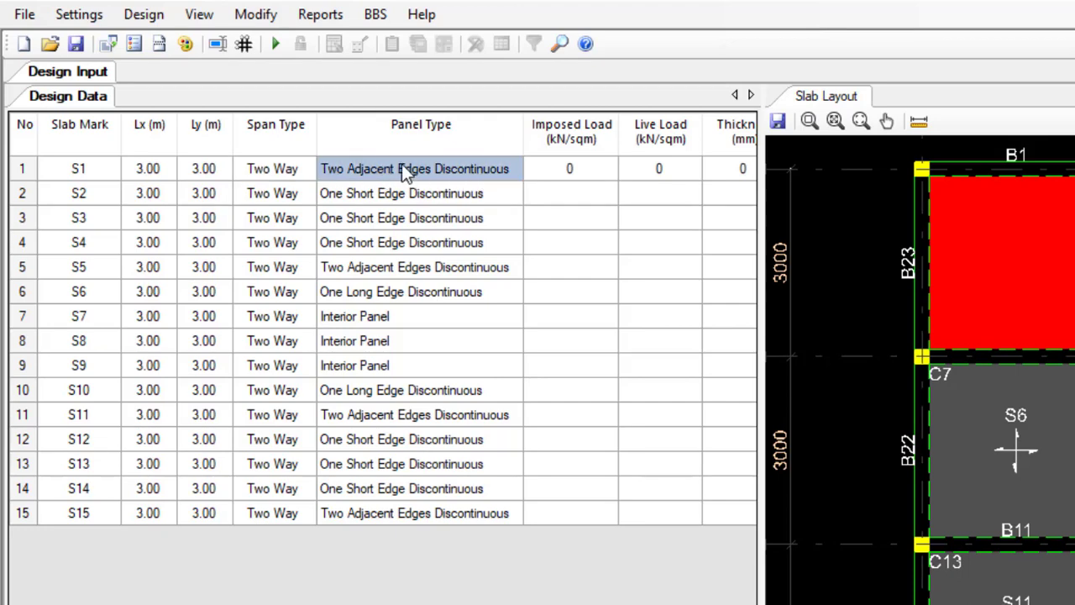
{"action": "left_click", "coordinate": [373, 172]}
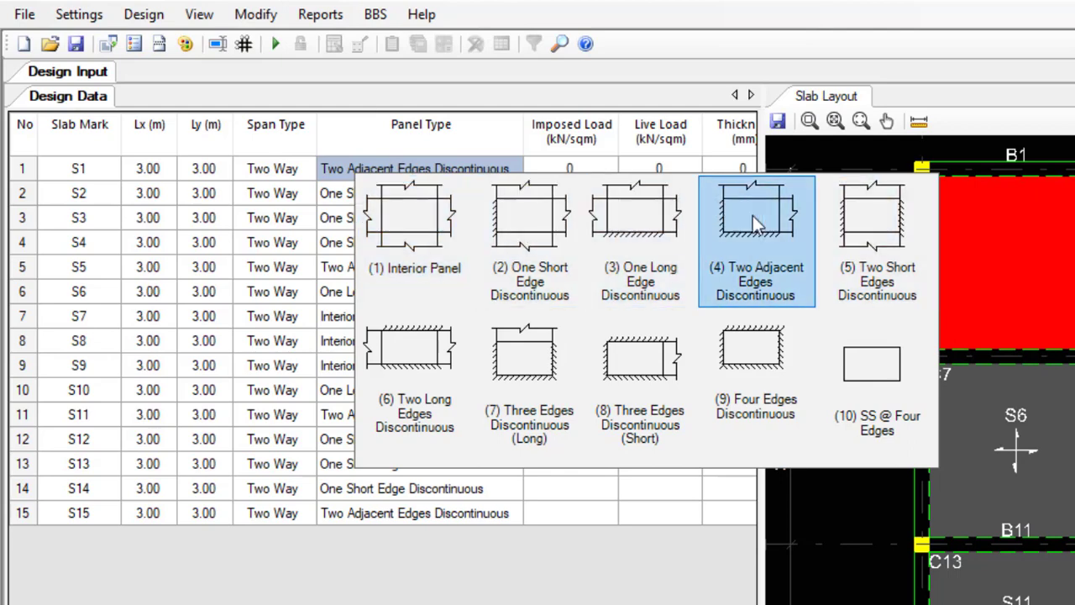
{"action": "left_click", "coordinate": [488, 136]}
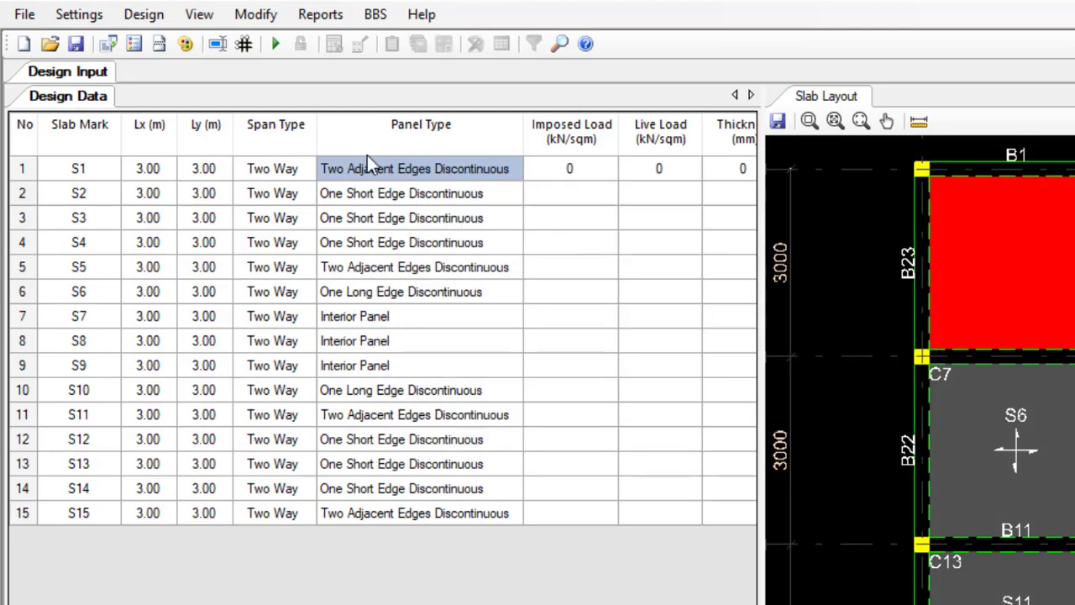
Save the slab project as GIFT SLAB in the STAAD Sections folder
{"action": "left_click", "coordinate": [77, 44]}
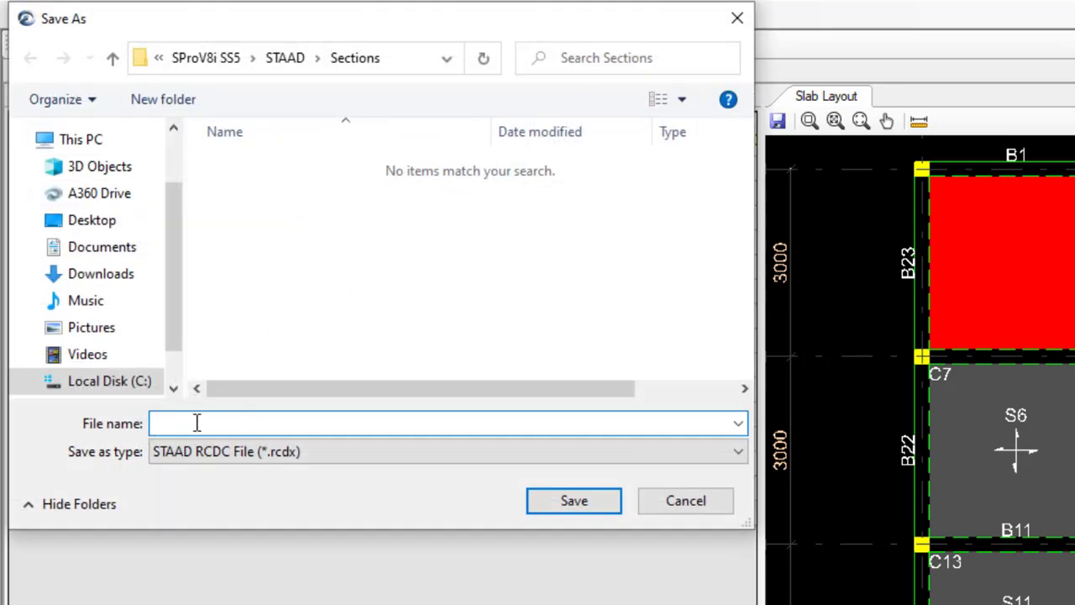
{"action": "type", "text": "G"}
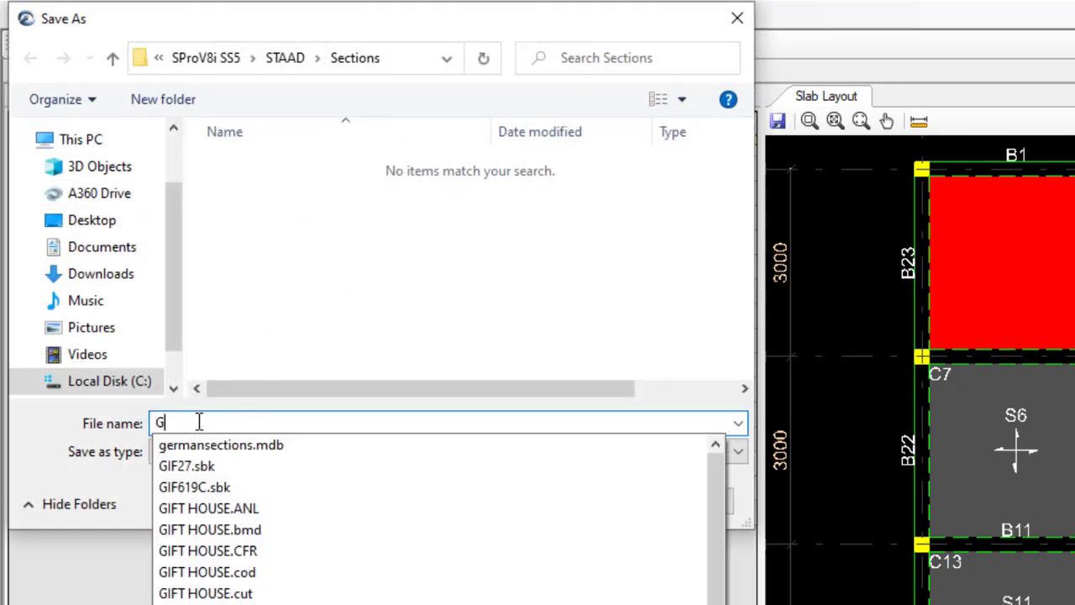
{"action": "type", "text": "IFT S"}
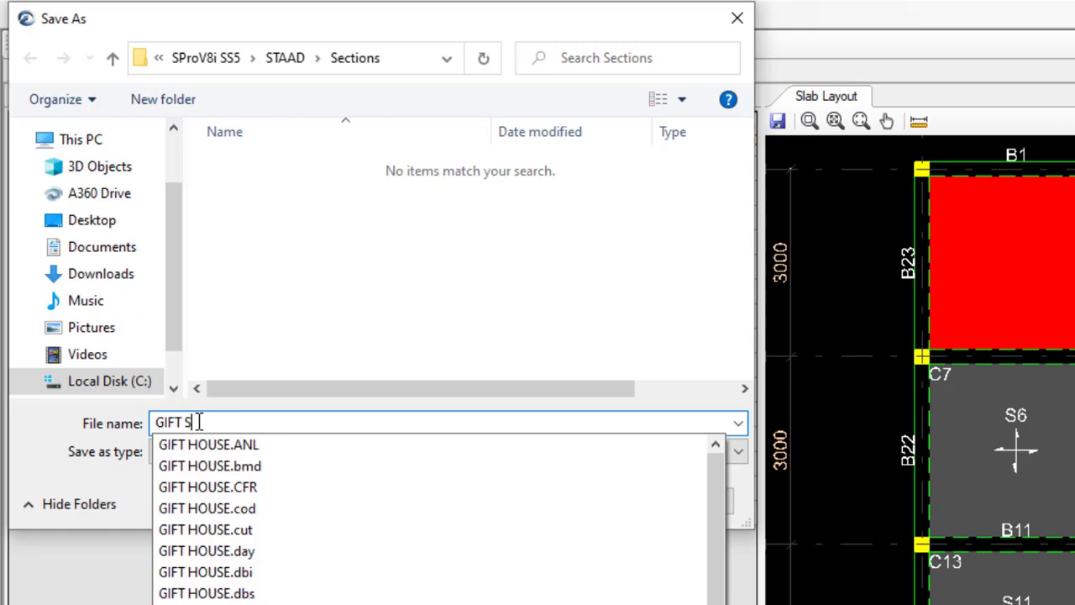
{"action": "type", "text": "LAB"}
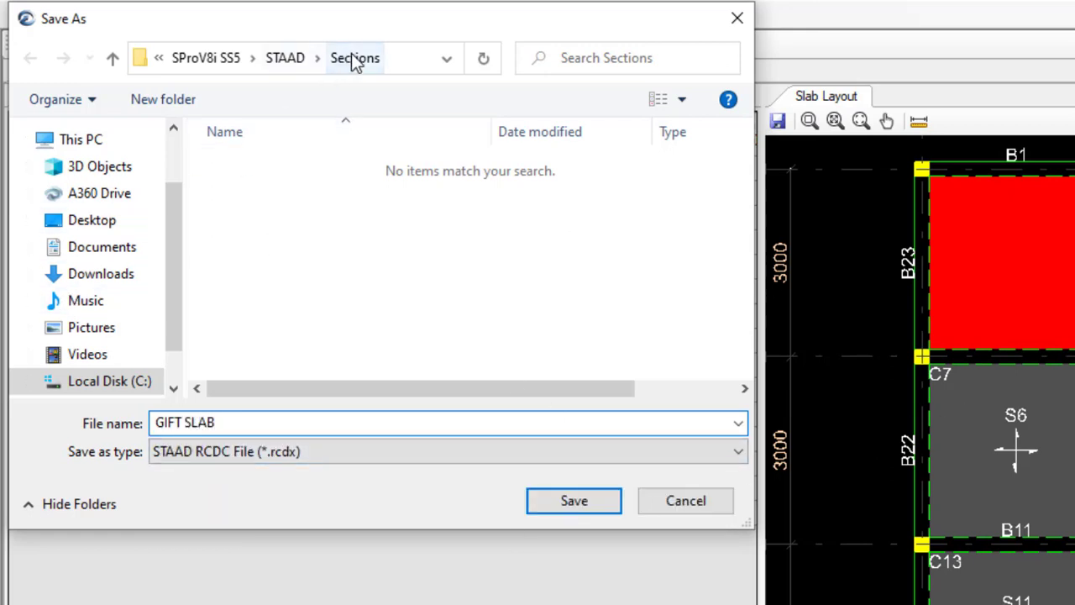
{"action": "left_click", "coordinate": [579, 504]}
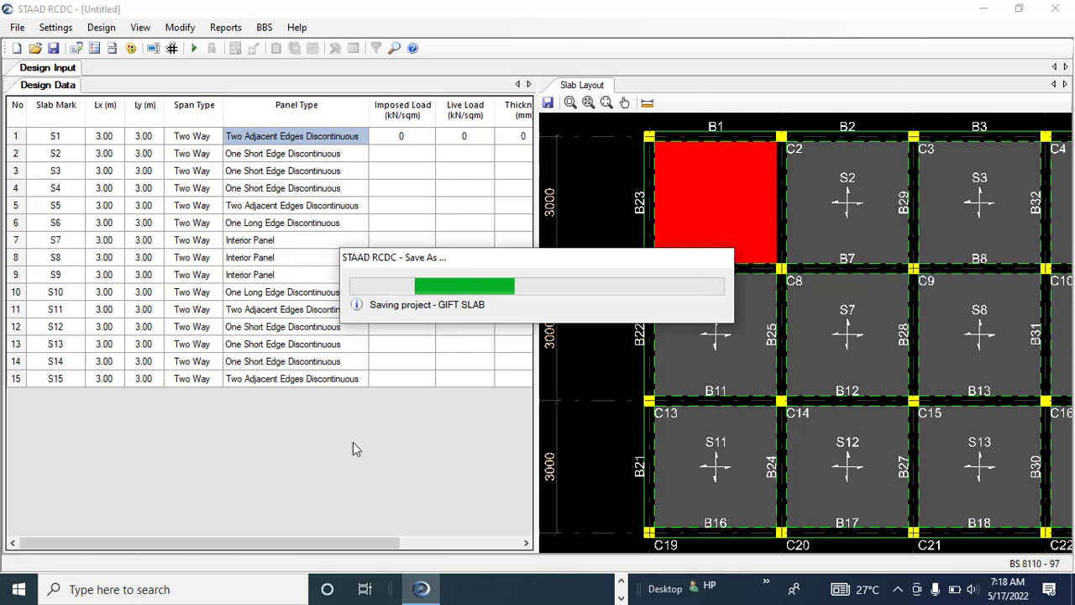
Examine the slab layout plan, matching panels S7 and S2 to their rows in the design data
{"action": "scroll", "coordinate": [792, 358], "scroll_direction": "down", "scroll_amount": 4}
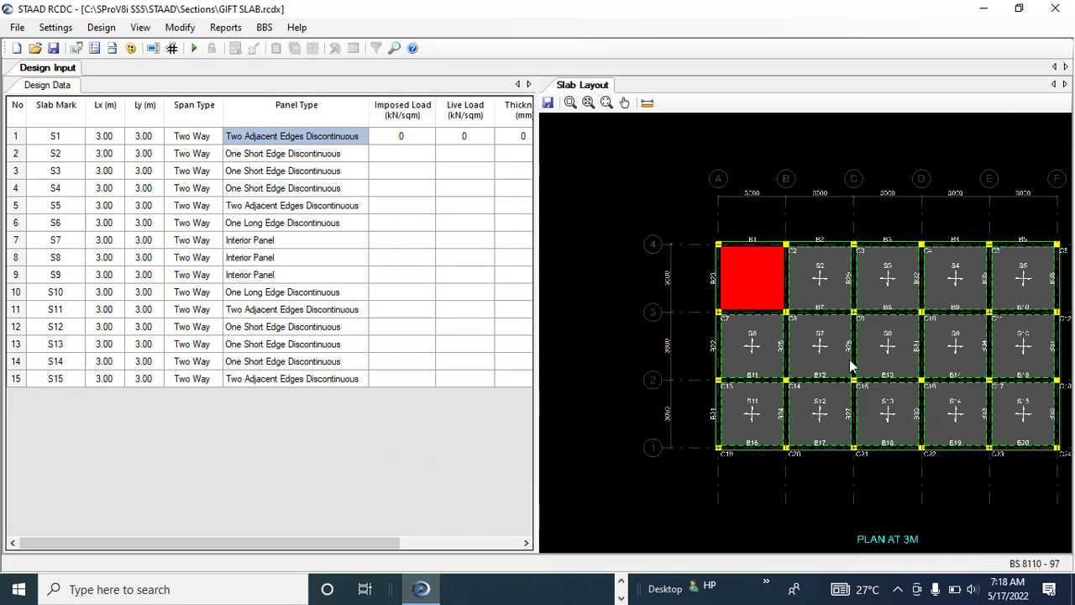
{"action": "left_click", "coordinate": [785, 370]}
{"action": "scroll", "coordinate": [689, 336], "scroll_direction": "up", "scroll_amount": 4}
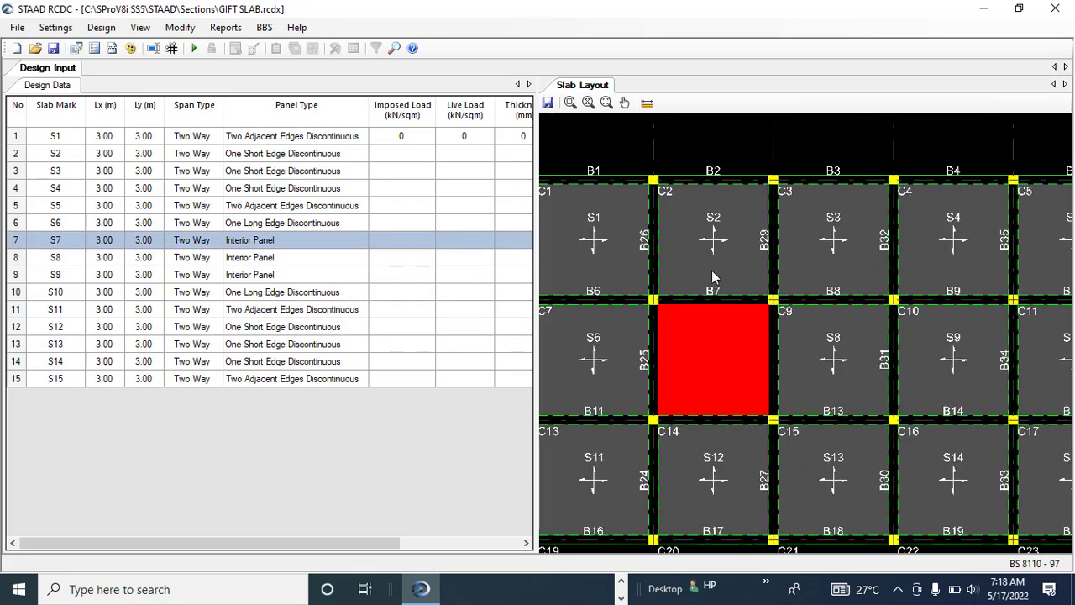
{"action": "scroll", "coordinate": [711, 270], "scroll_direction": "down", "scroll_amount": 2}
{"action": "left_click", "coordinate": [714, 243]}
{"action": "middle_click_drag", "start_coordinate": [714, 243], "coordinate": [729, 205]}
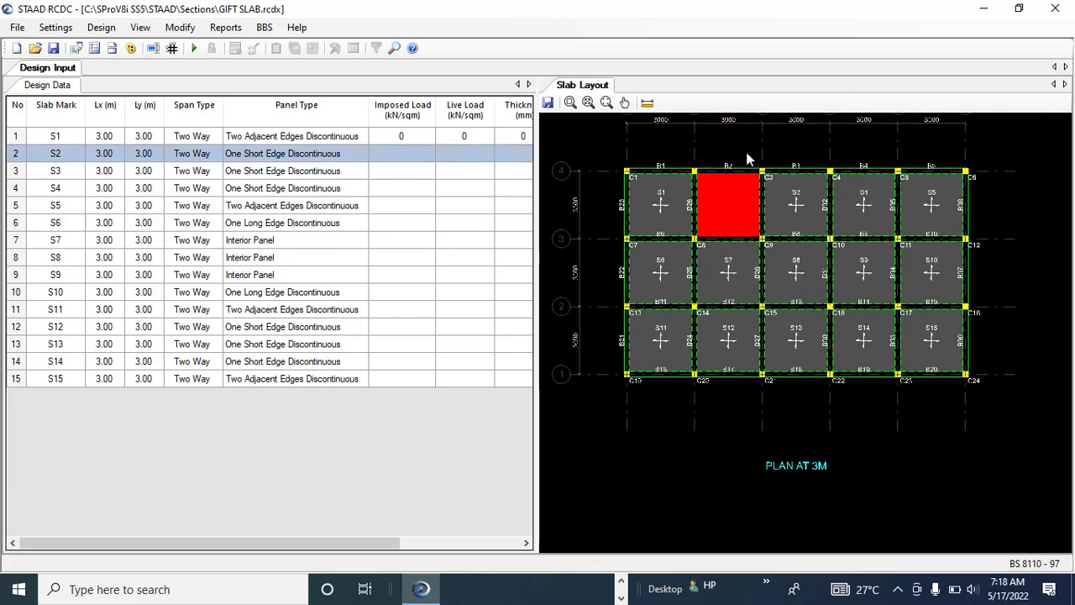
{"action": "middle_click_drag", "start_coordinate": [747, 158], "coordinate": [739, 202]}
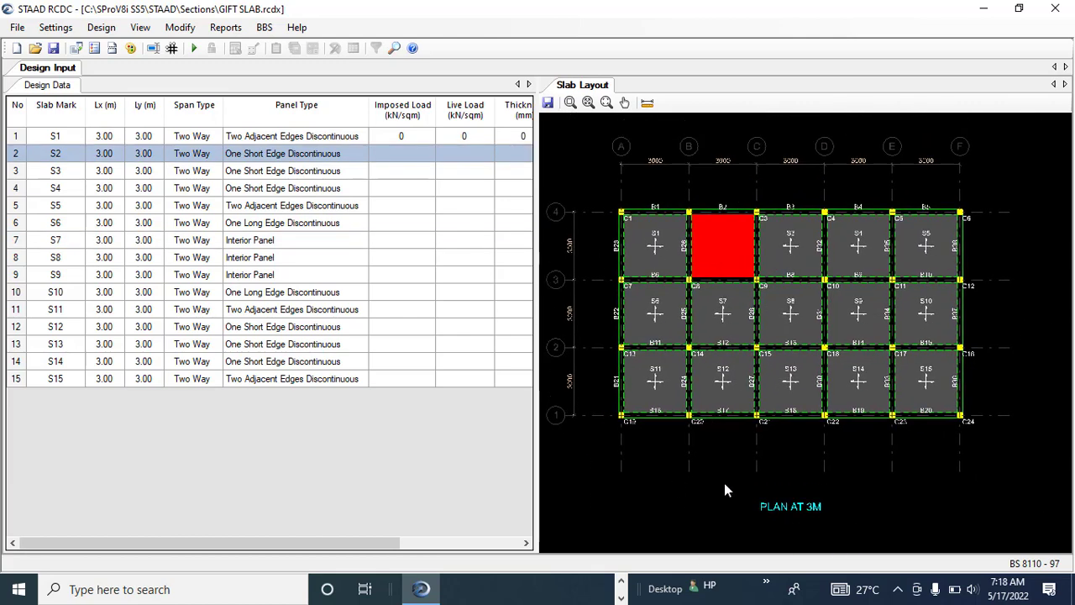
Save the 3M slab layout plan as a DXF drawing named GA in the Sections folder
{"action": "left_click", "coordinate": [550, 105]}
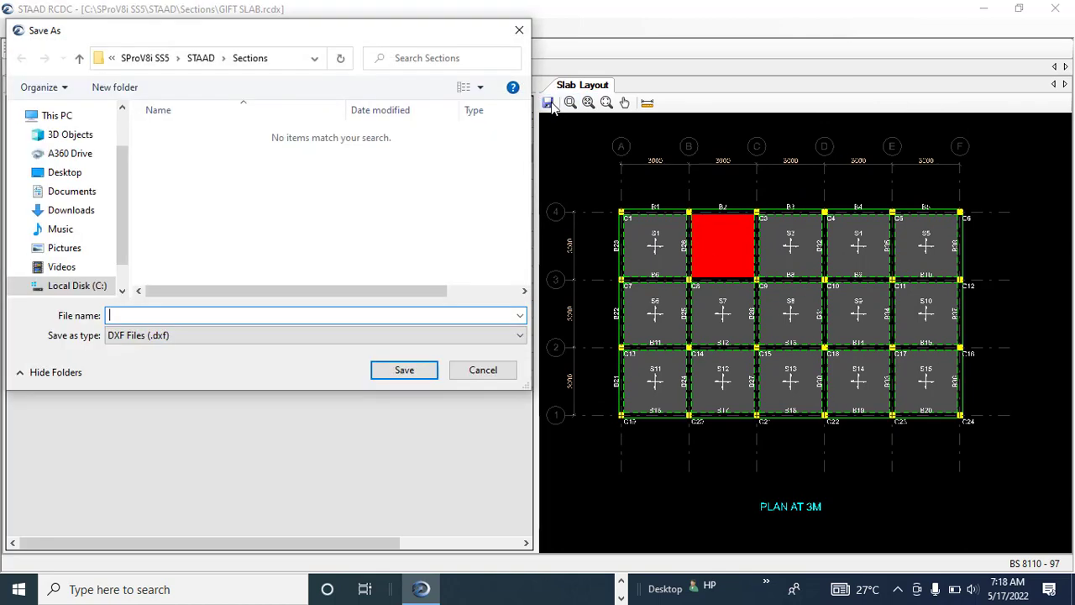
{"action": "left_click", "coordinate": [519, 30]}
{"action": "left_click", "coordinate": [409, 416]}
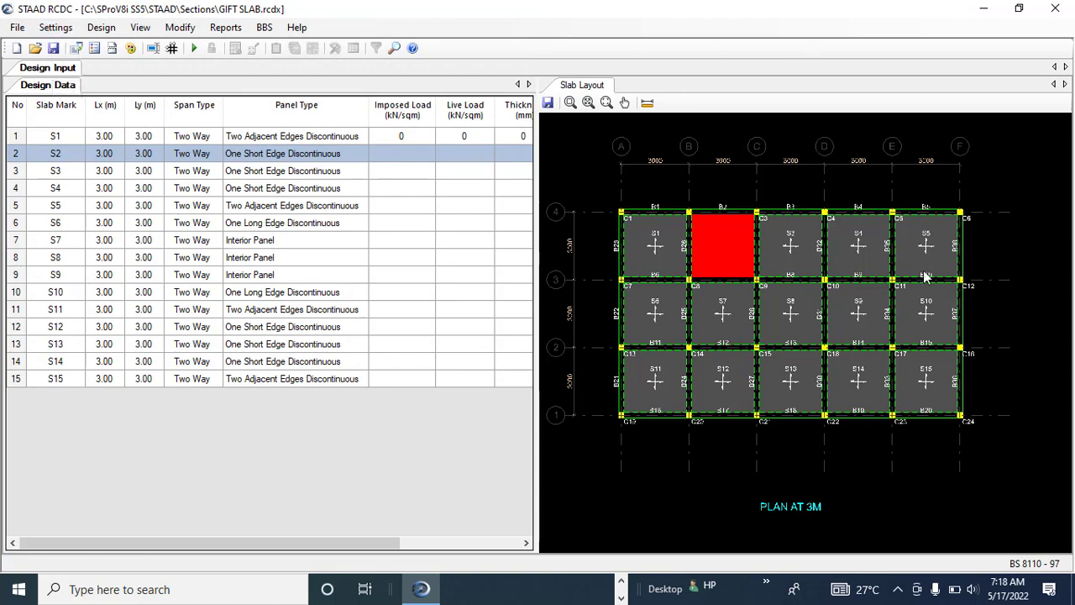
{"action": "left_click", "coordinate": [549, 103]}
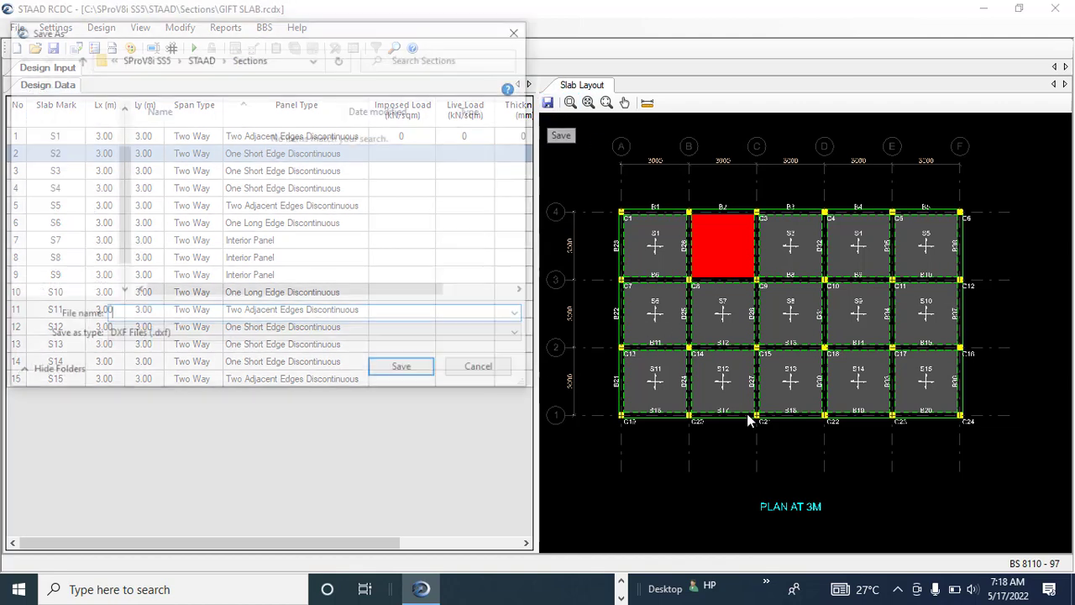
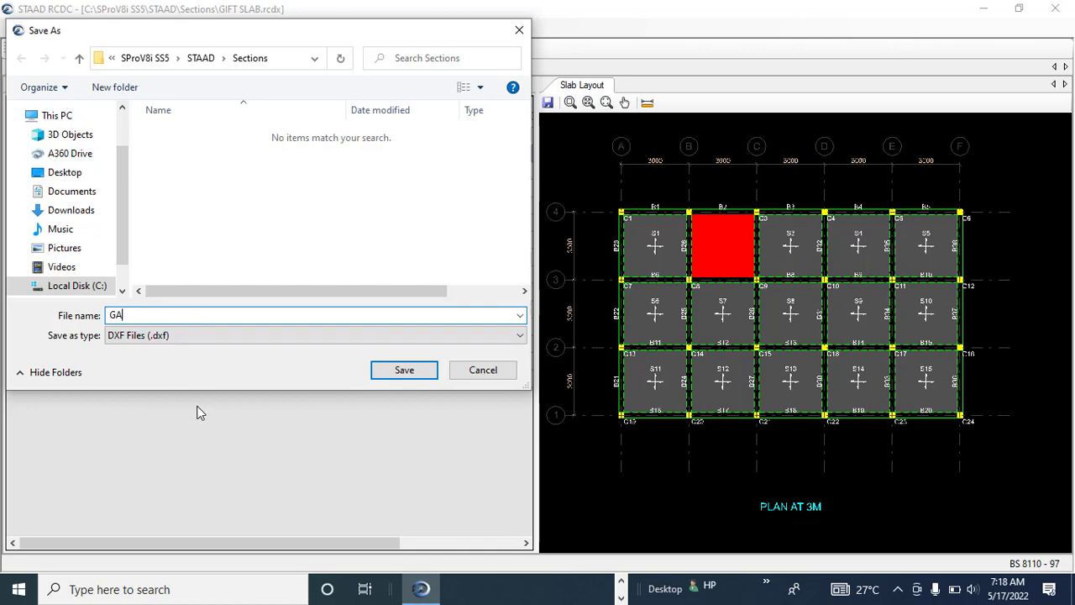
{"action": "left_click", "coordinate": [402, 374]}
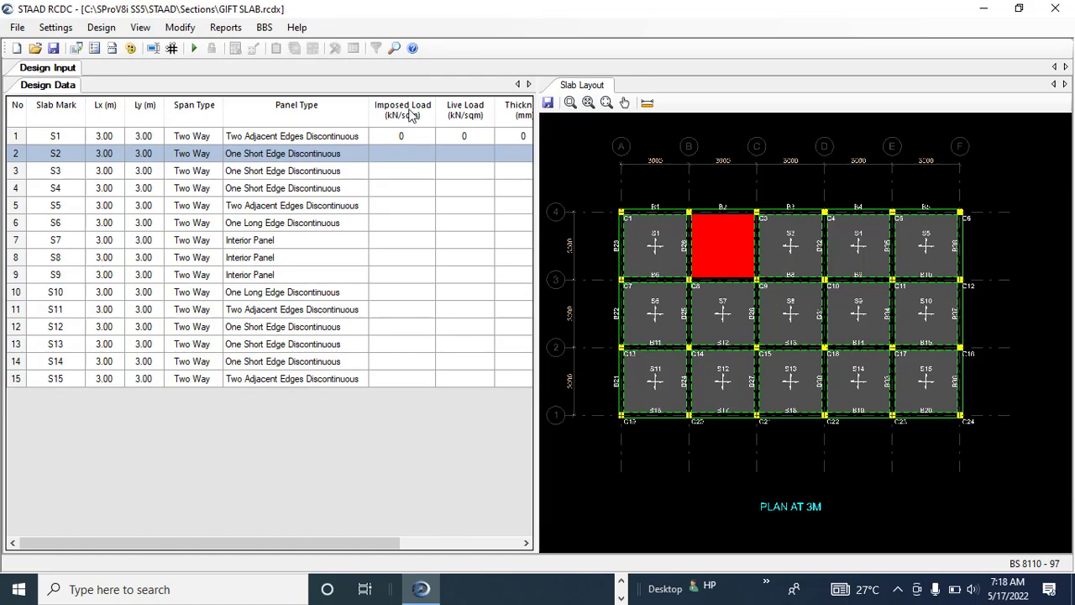
Set the thickness of slab S1 to 150 mm in the design data
{"action": "left_click", "coordinate": [400, 136]}
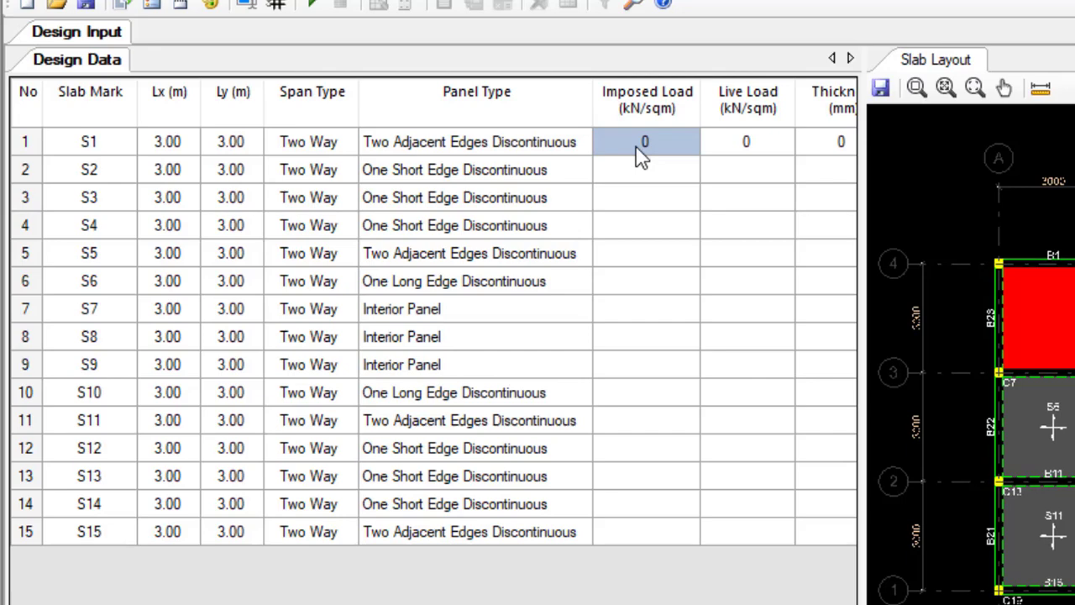
{"action": "left_click", "coordinate": [830, 145]}
{"action": "scroll", "coordinate": [433, 311], "scroll_direction": "right", "scroll_amount": 3}
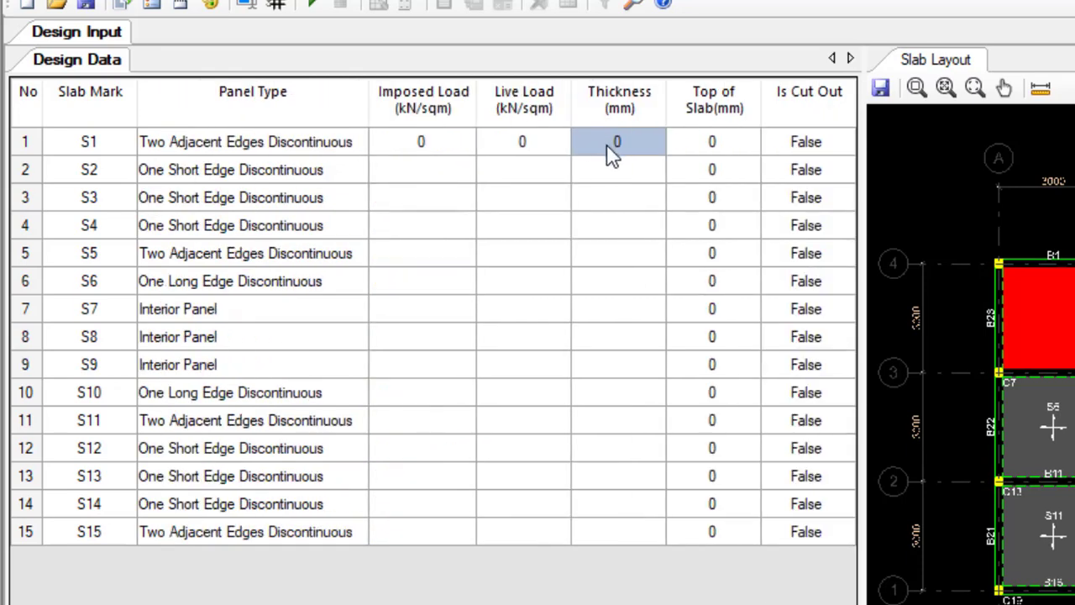
{"action": "type", "text": "150"}
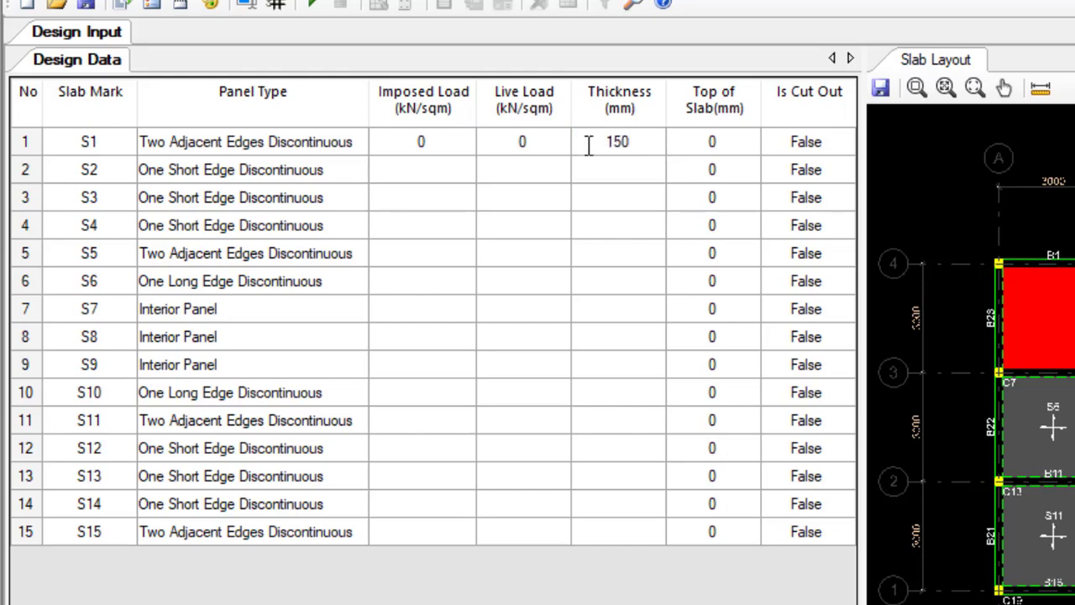
{"action": "left_click", "coordinate": [614, 181]}
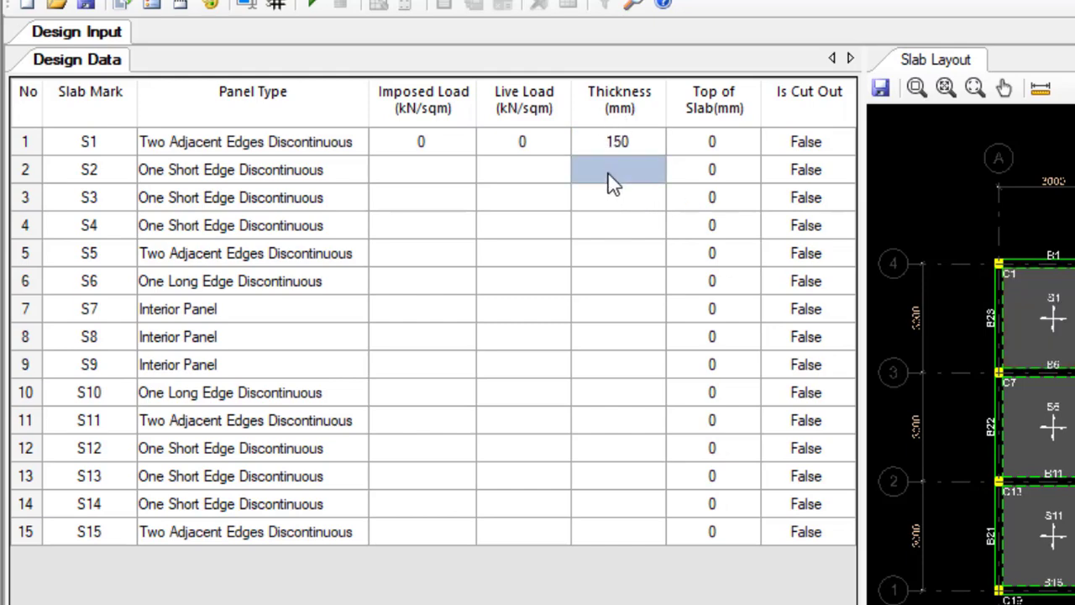
{"action": "left_click", "coordinate": [609, 200]}
{"action": "left_click", "coordinate": [609, 225]}
{"action": "left_click", "coordinate": [610, 252]}
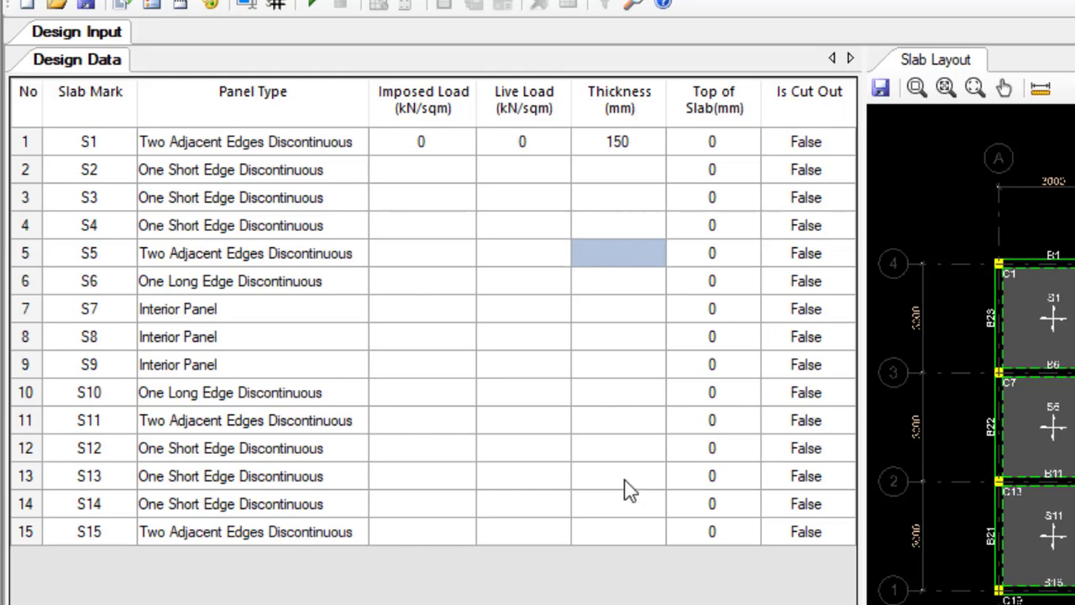
Copy slab S1's 150 mm thickness to slabs S2 through S15
{"action": "left_click", "coordinate": [611, 142]}
{"action": "right_click", "coordinate": [611, 144]}
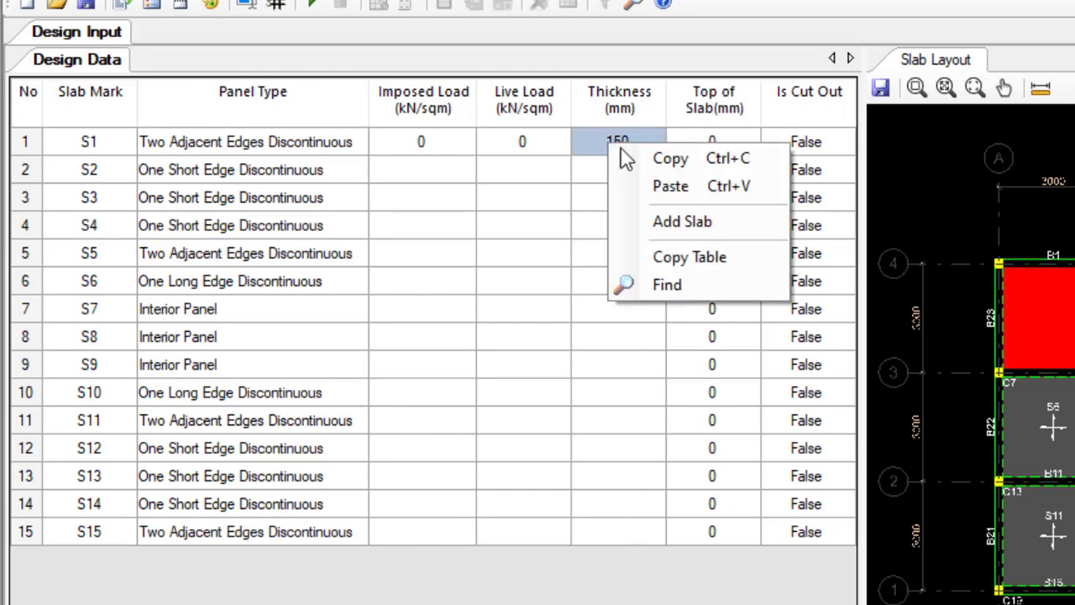
{"action": "left_click", "coordinate": [668, 160]}
{"action": "left_click_drag", "start_coordinate": [590, 172], "coordinate": [609, 252]}
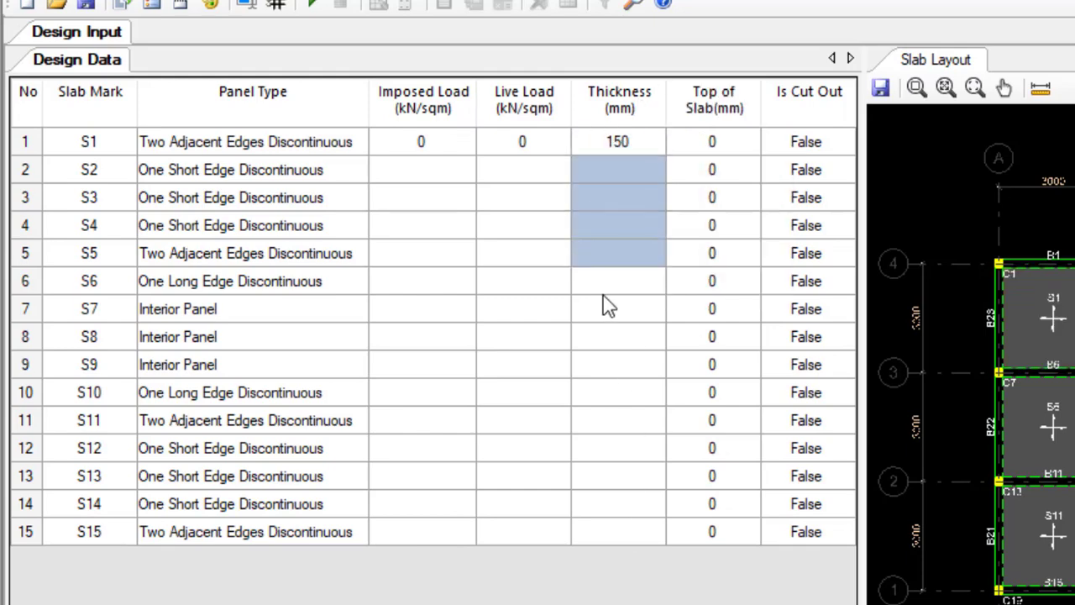
{"action": "left_click_drag", "start_coordinate": [609, 307], "coordinate": [631, 588]}
{"action": "right_click", "coordinate": [585, 174]}
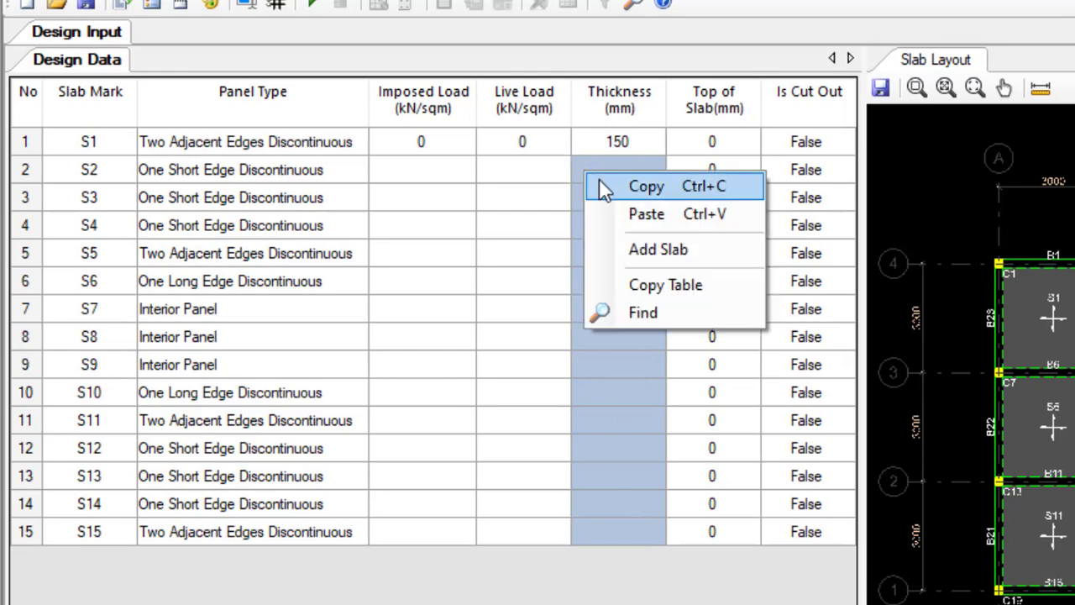
{"action": "left_click", "coordinate": [629, 212]}
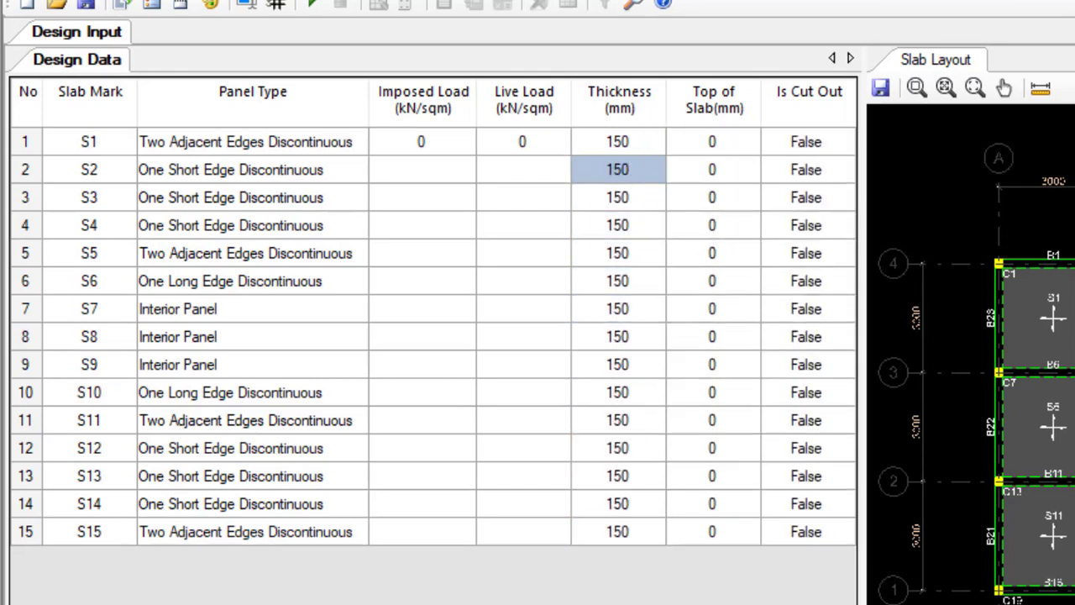
Mark slab S6 as a cut-out by setting its Is Cut Out value to True
{"action": "left_click", "coordinate": [727, 143]}
{"action": "left_click", "coordinate": [813, 145]}
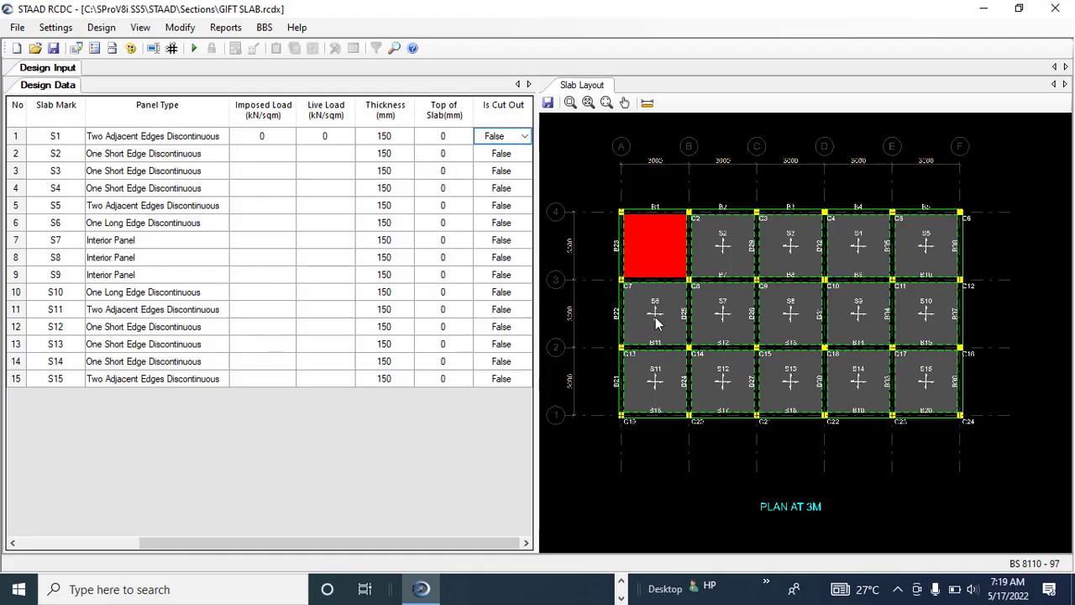
{"action": "left_click", "coordinate": [1050, 432]}
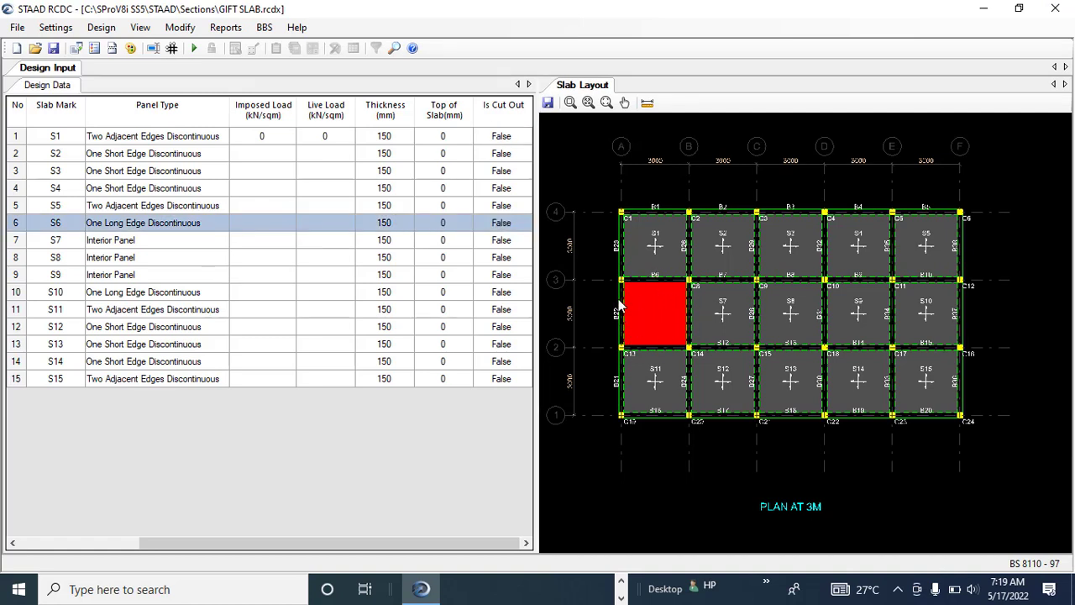
{"action": "left_click", "coordinate": [521, 222]}
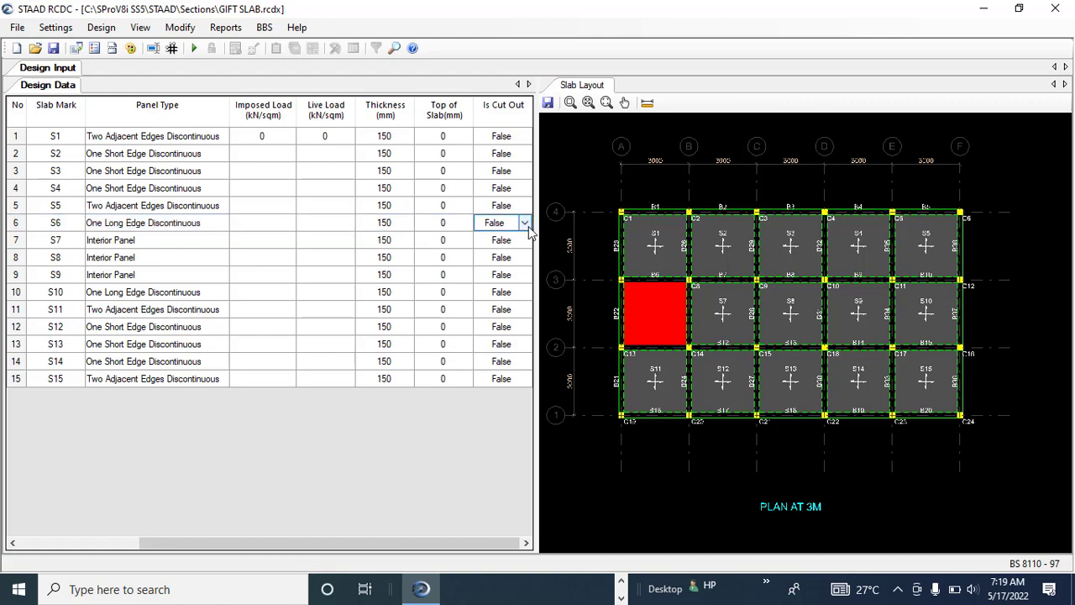
{"action": "left_click", "coordinate": [524, 223]}
{"action": "left_click", "coordinate": [496, 240]}
{"action": "left_click", "coordinate": [498, 241]}
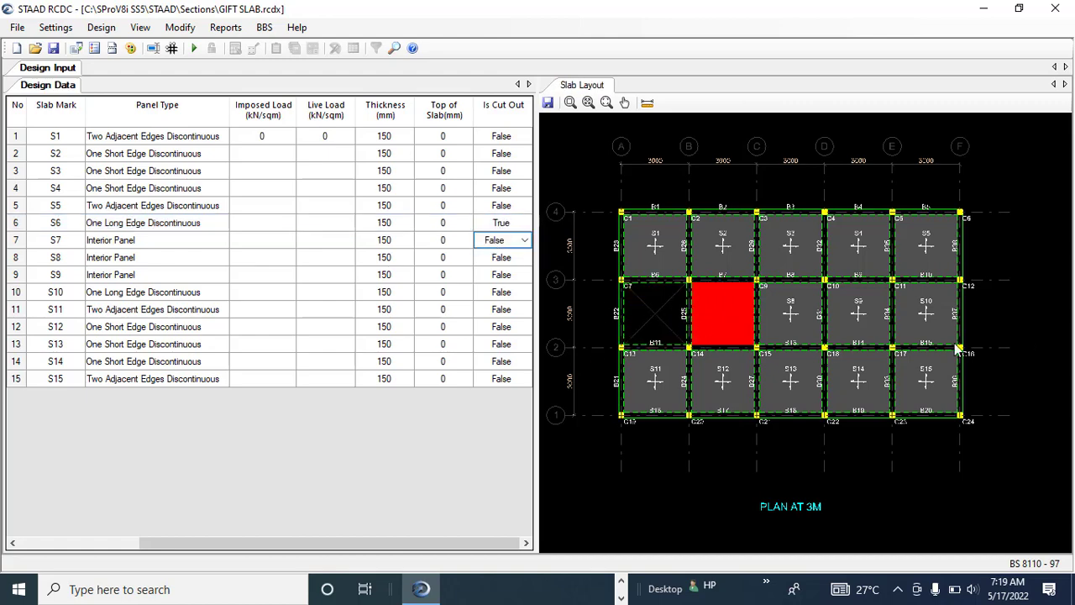
Mark slab S10, between grids E and F, as a cut-out by setting Is Cut Out to True
{"action": "left_click", "coordinate": [935, 321]}
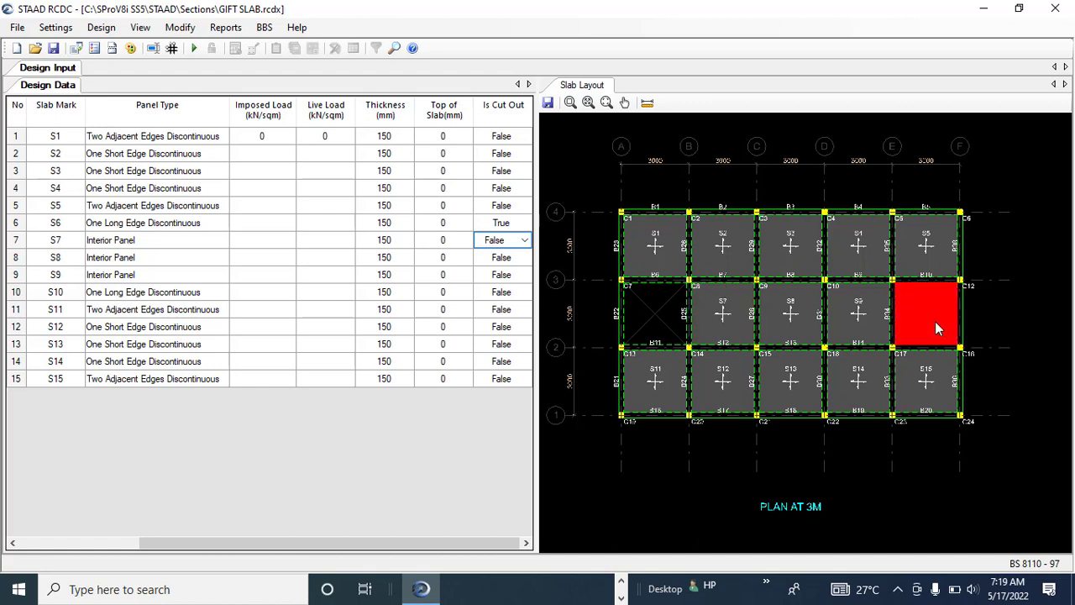
{"action": "left_click", "coordinate": [516, 295]}
{"action": "left_click", "coordinate": [524, 292]}
{"action": "left_click", "coordinate": [501, 307]}
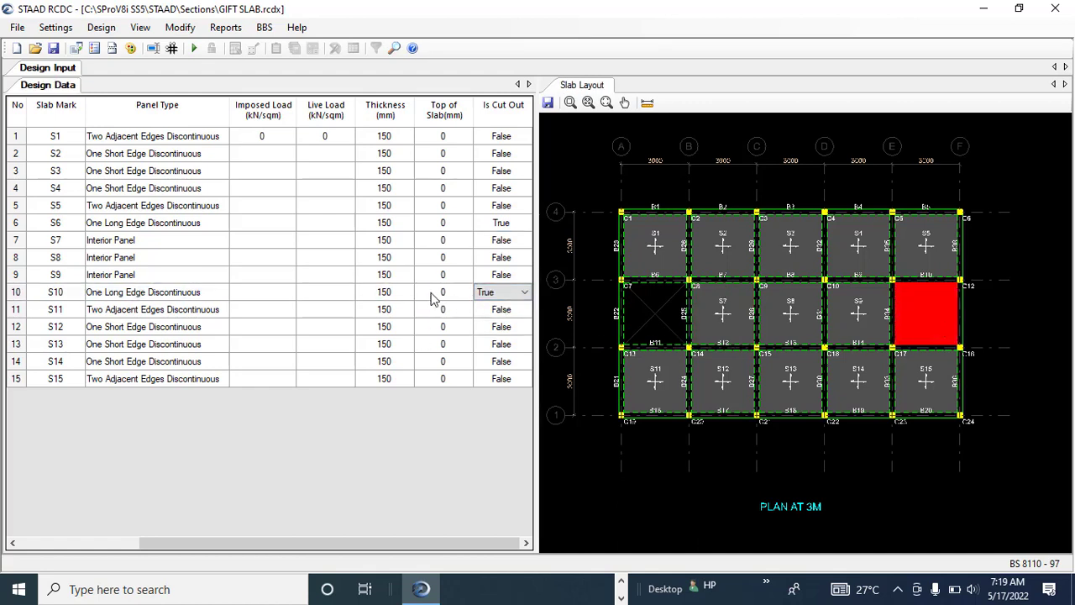
{"action": "left_click", "coordinate": [432, 294]}
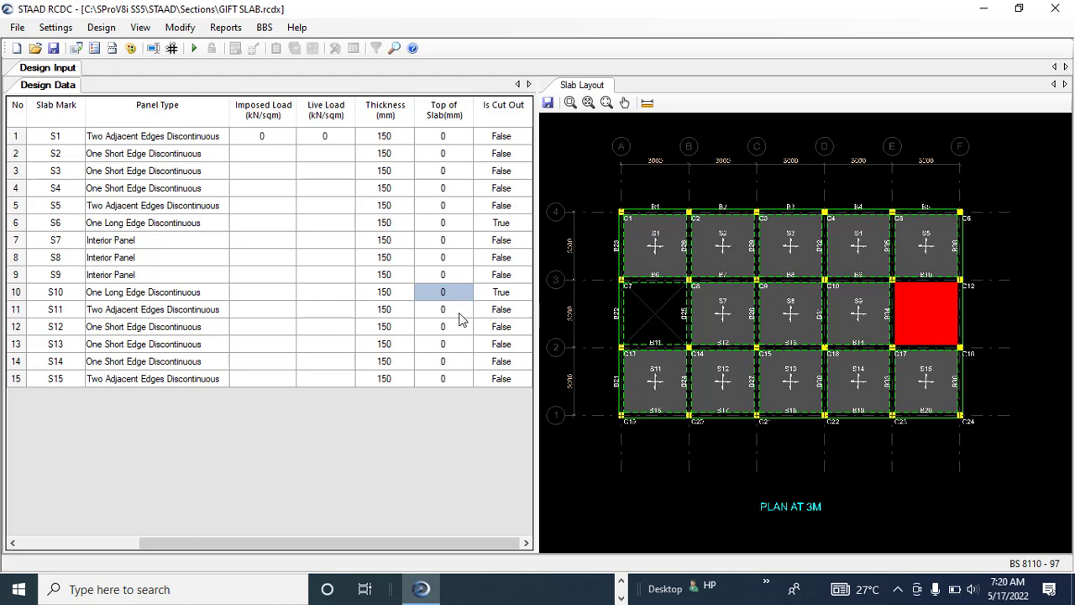
{"action": "left_click", "coordinate": [460, 311]}
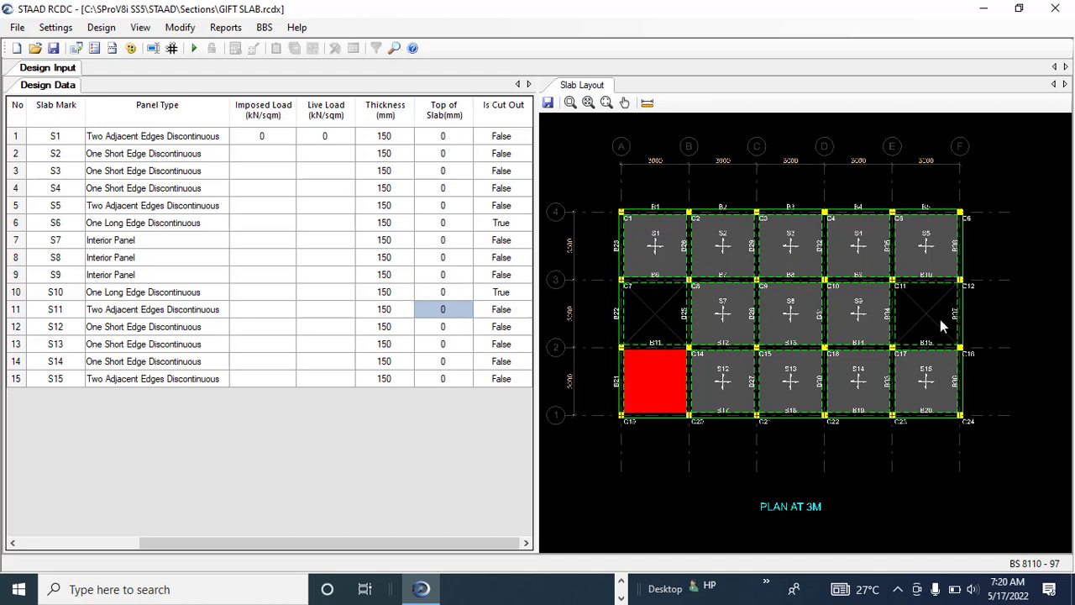
Set the imposed load of slab S1 to 4.6 kN/sqm
{"action": "left_click", "coordinate": [261, 137]}
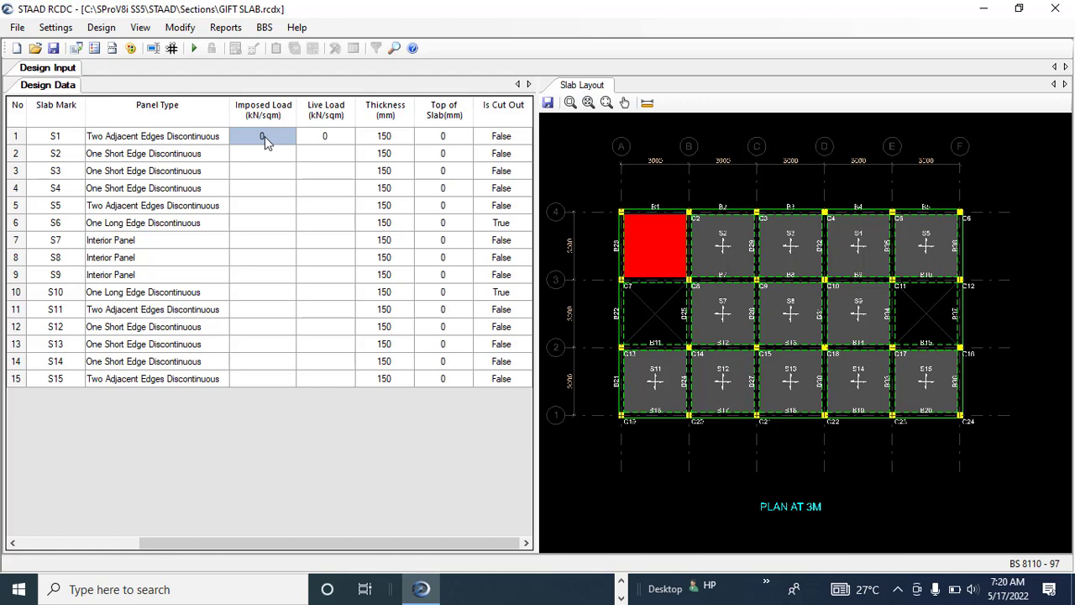
{"action": "type", "text": "4"}
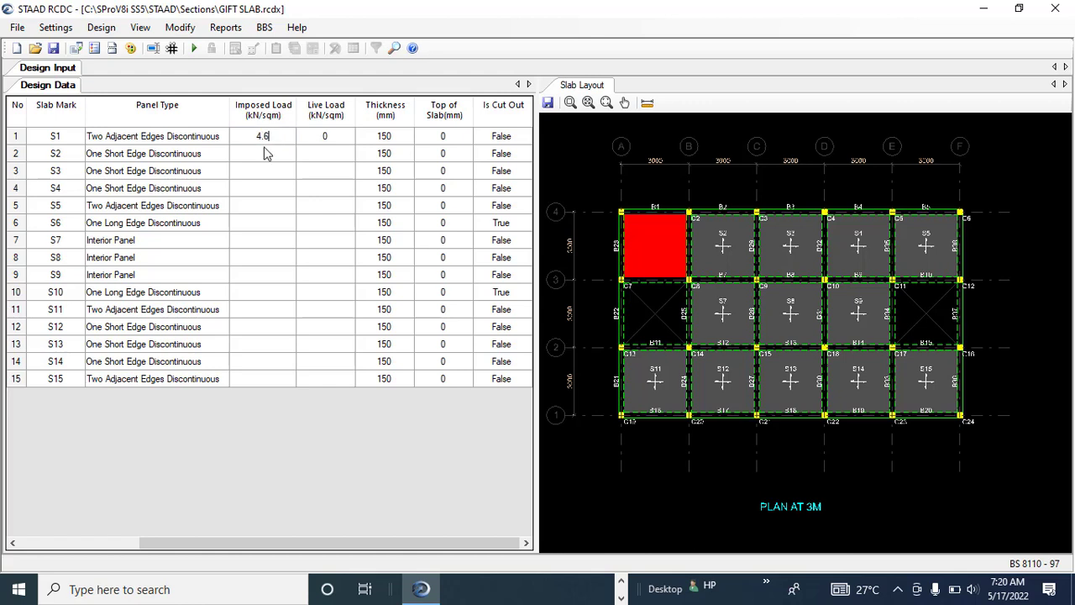
{"action": "type", "text": ".6"}
Copy slab S1's imposed load of 4.6 kN/sqm to slabs S2 through S15
{"action": "double_click", "coordinate": [265, 136]}
{"action": "right_click", "coordinate": [265, 134]}
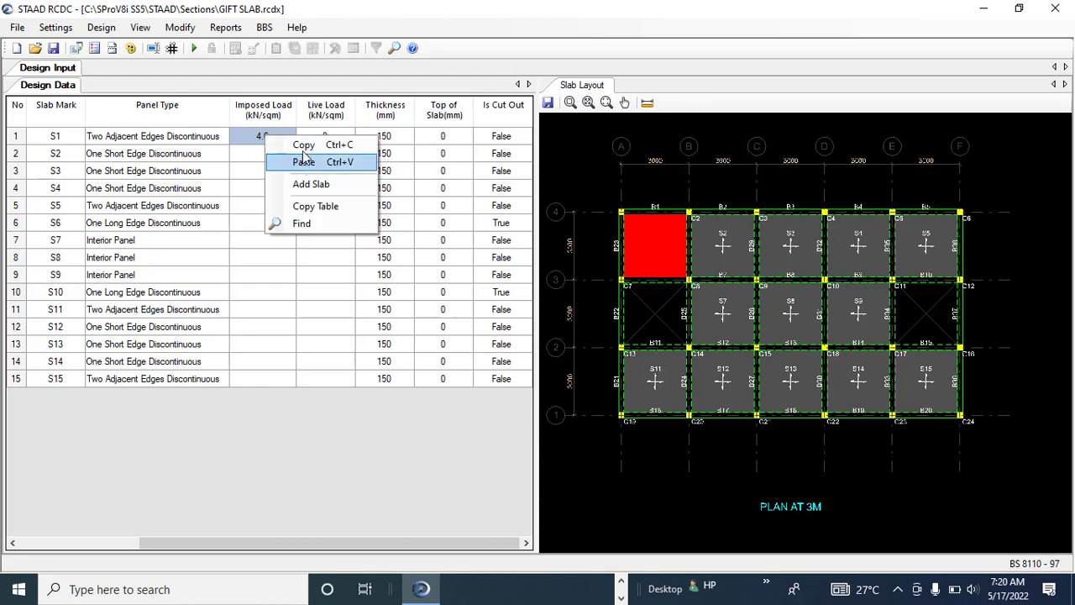
{"action": "left_click", "coordinate": [304, 145]}
{"action": "left_click_drag", "start_coordinate": [249, 159], "coordinate": [284, 382]}
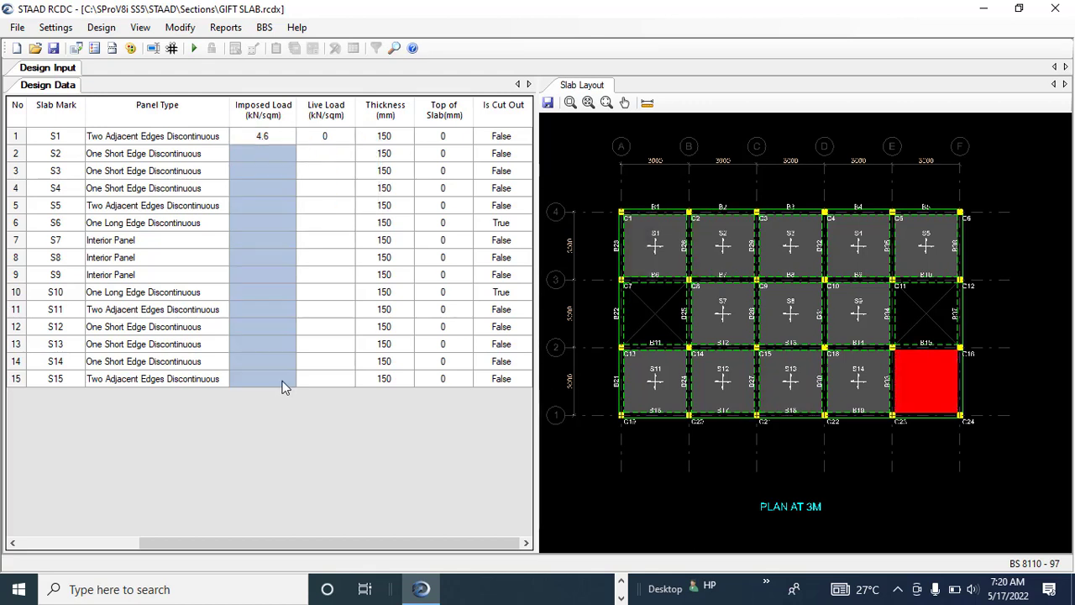
{"action": "right_click", "coordinate": [262, 154]}
{"action": "left_click", "coordinate": [295, 180]}
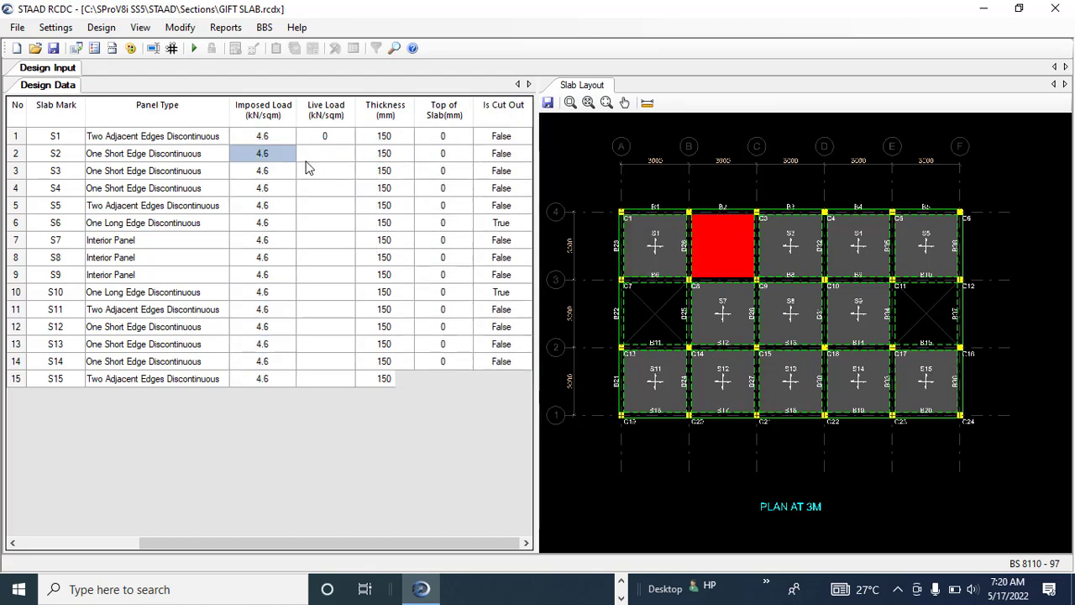
Set the live load of slab S1 to 1.5 kN/sqm
{"action": "left_click", "coordinate": [322, 142]}
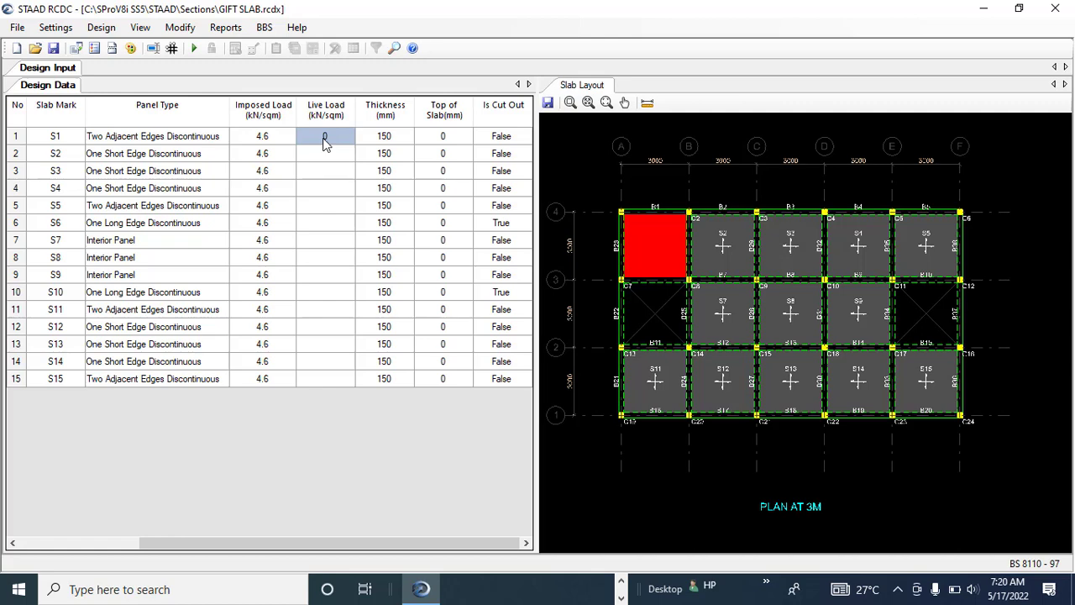
{"action": "type", "text": "1."}
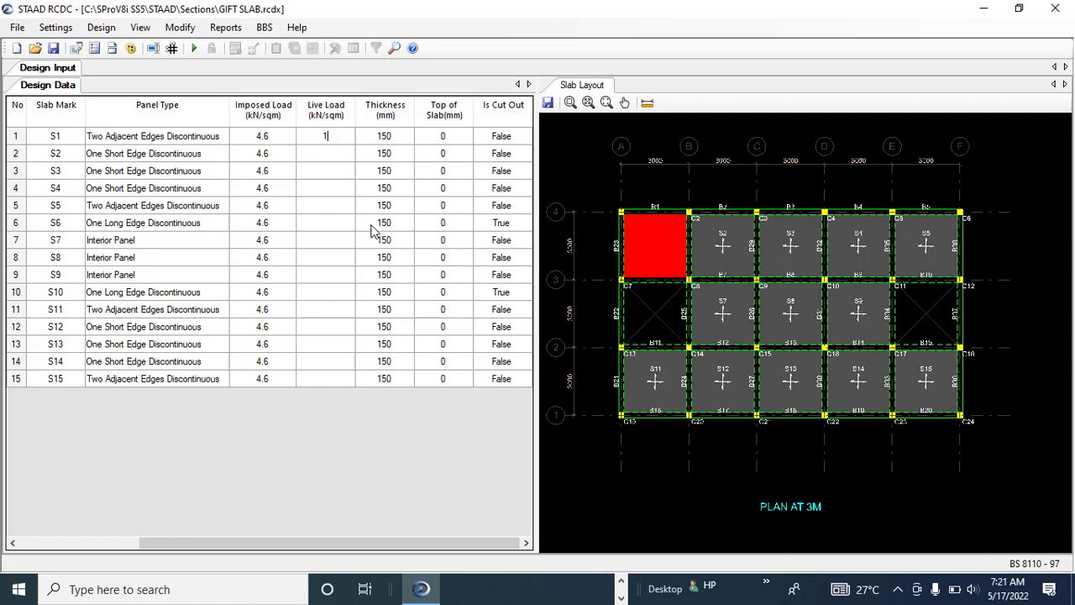
{"action": "type", "text": "5"}
{"action": "left_click", "coordinate": [328, 154]}
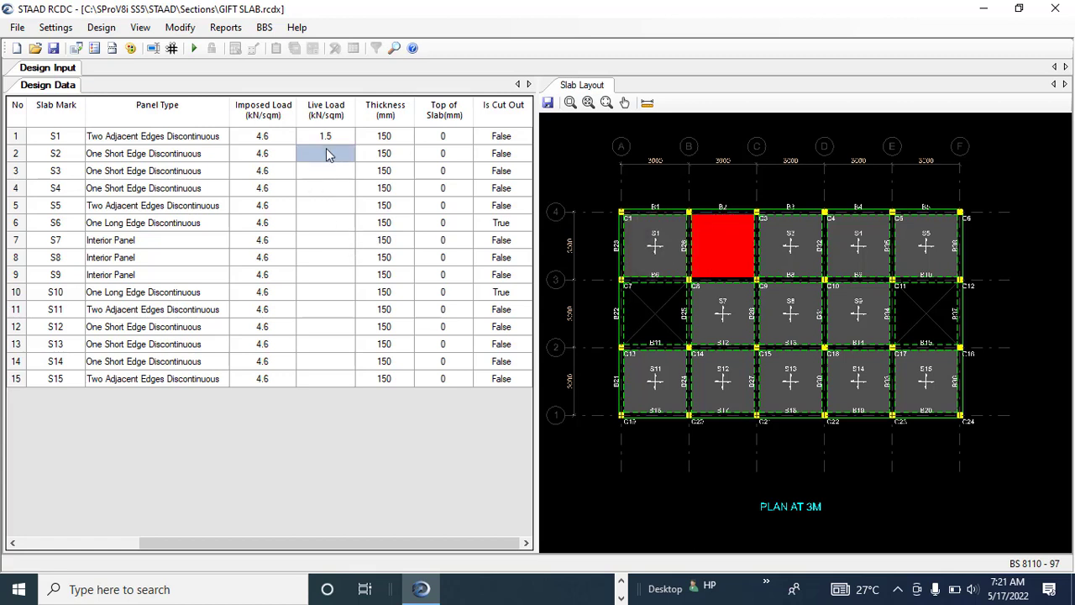
Copy slab S1's live load of 1.5 kN/sqm to slabs S2 through S15
{"action": "left_click", "coordinate": [326, 135]}
{"action": "right_click", "coordinate": [327, 136]}
{"action": "left_click", "coordinate": [346, 145]}
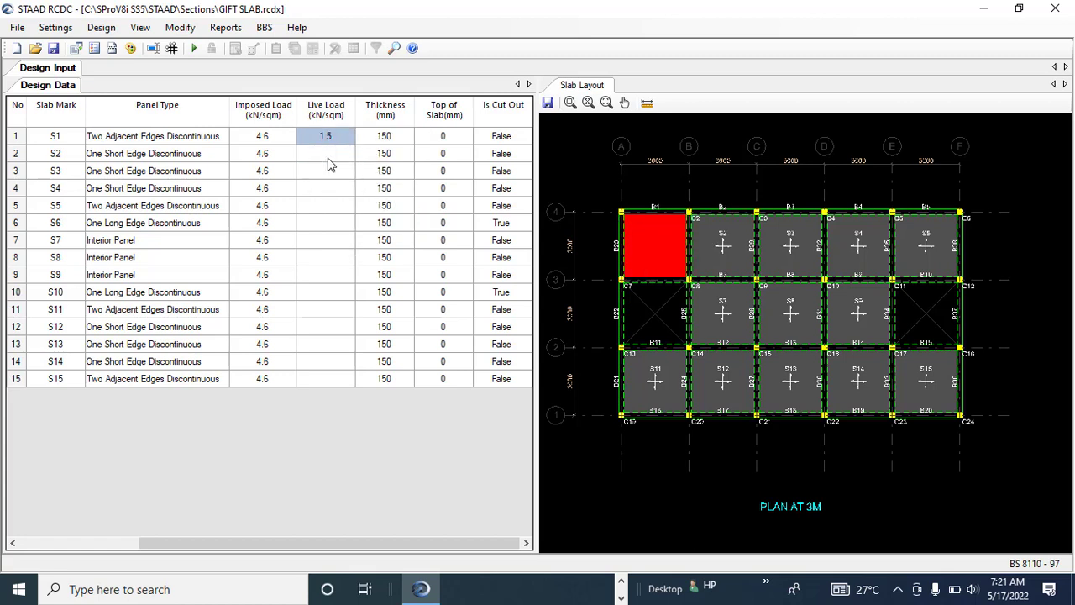
{"action": "left_click_drag", "start_coordinate": [328, 156], "coordinate": [354, 425]}
{"action": "right_click", "coordinate": [330, 152]}
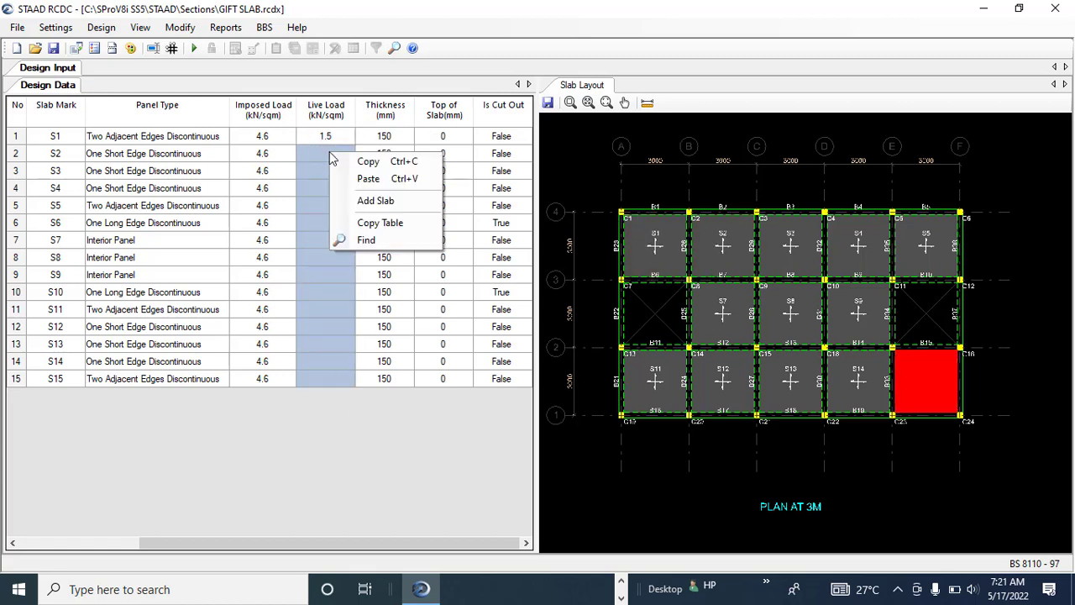
{"action": "left_click", "coordinate": [365, 177]}
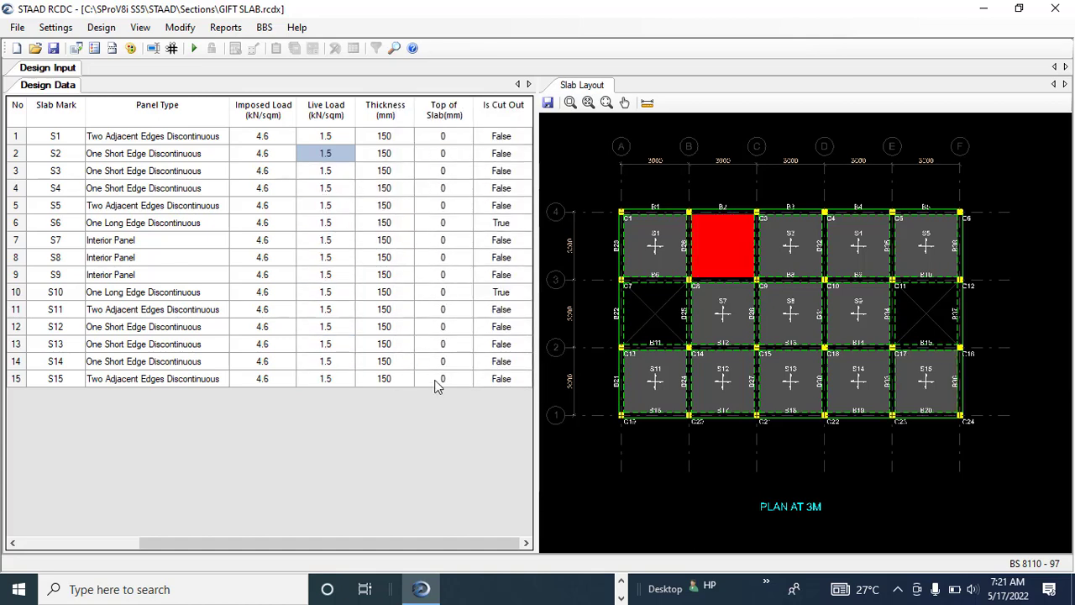
{"action": "left_click", "coordinate": [438, 385]}
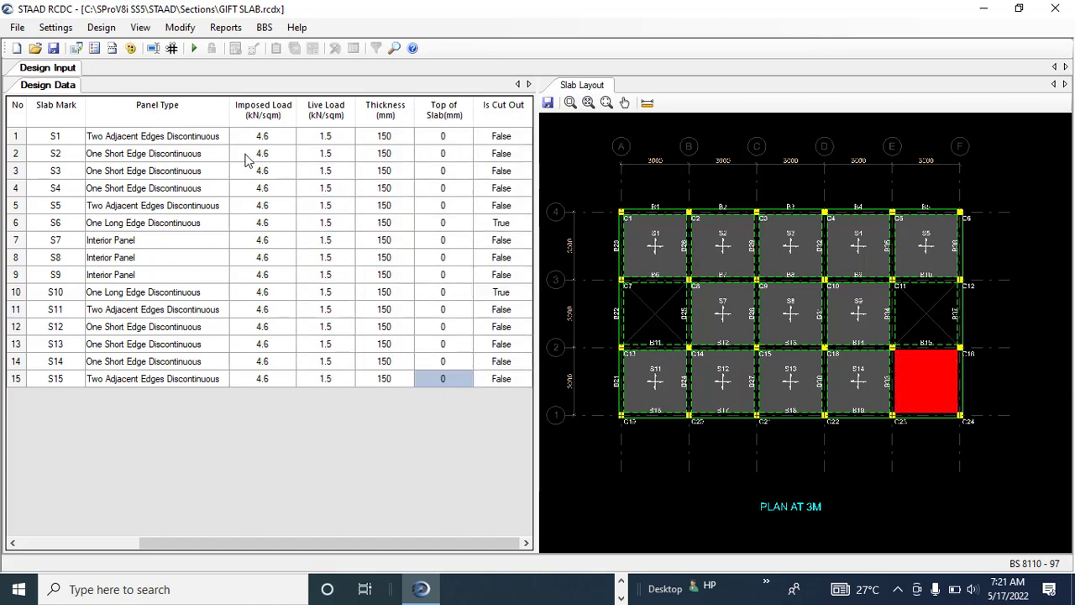
In the design parameters, choose Bent Up Rebars as the detailing style and rebar-based detailing with a preferred diameter of 12
{"action": "left_click", "coordinate": [67, 32]}
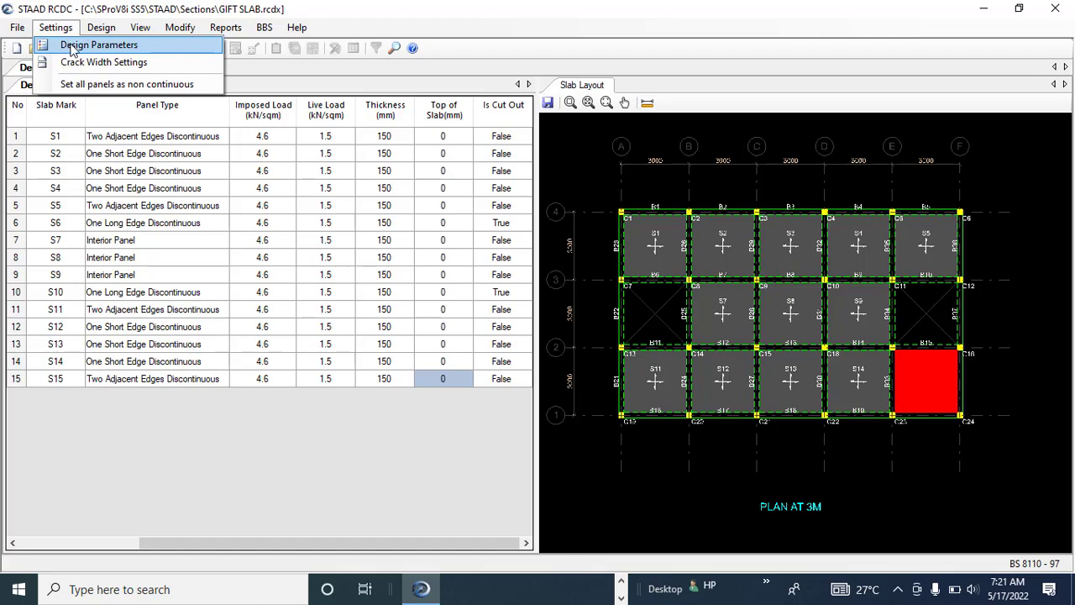
{"action": "left_click", "coordinate": [73, 44]}
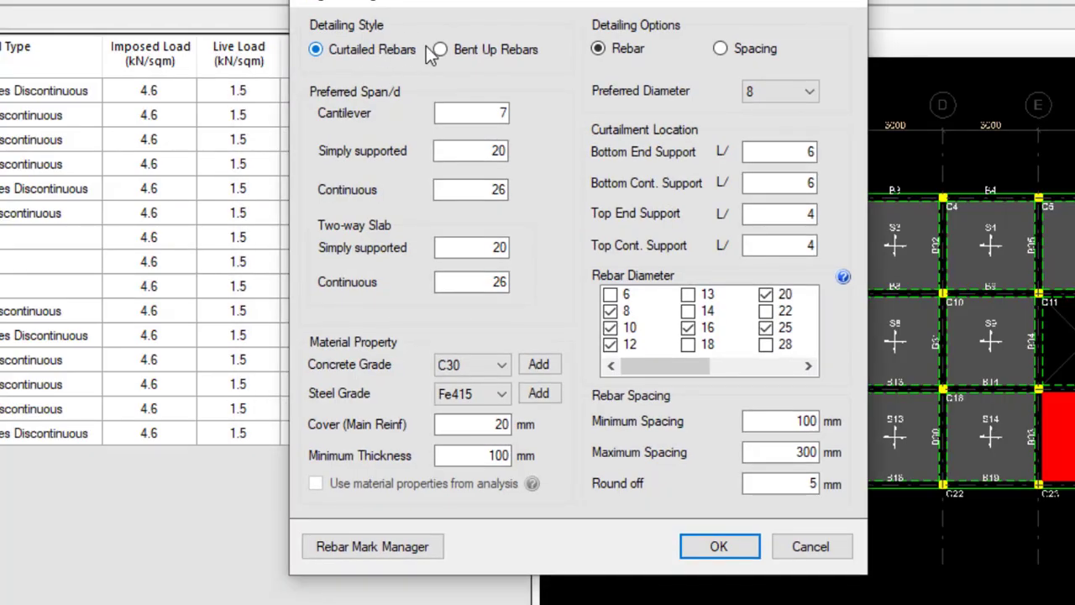
{"action": "left_click", "coordinate": [452, 50]}
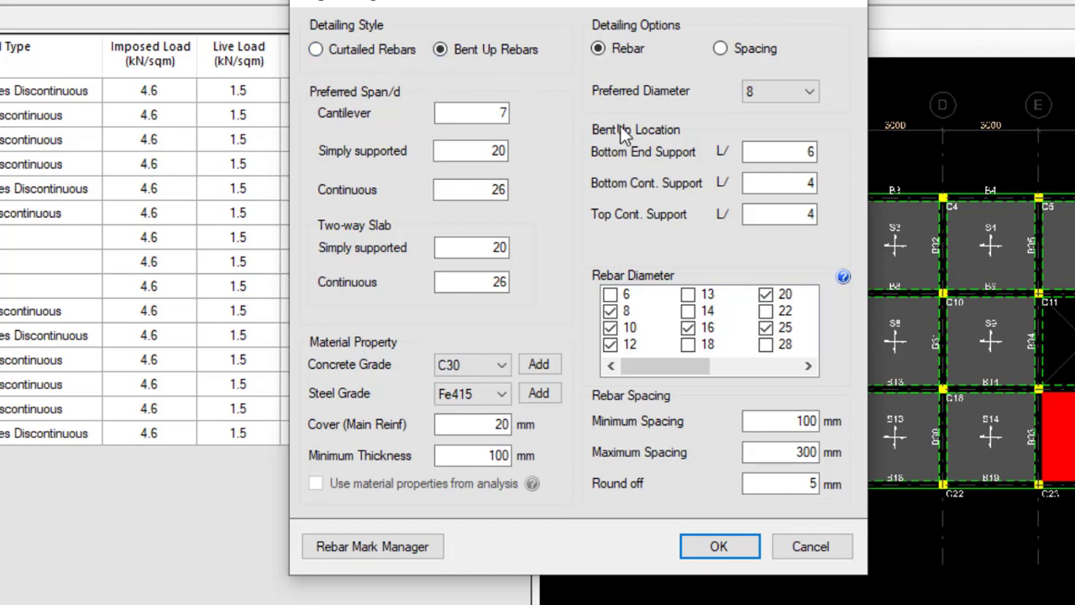
{"action": "left_click", "coordinate": [783, 93]}
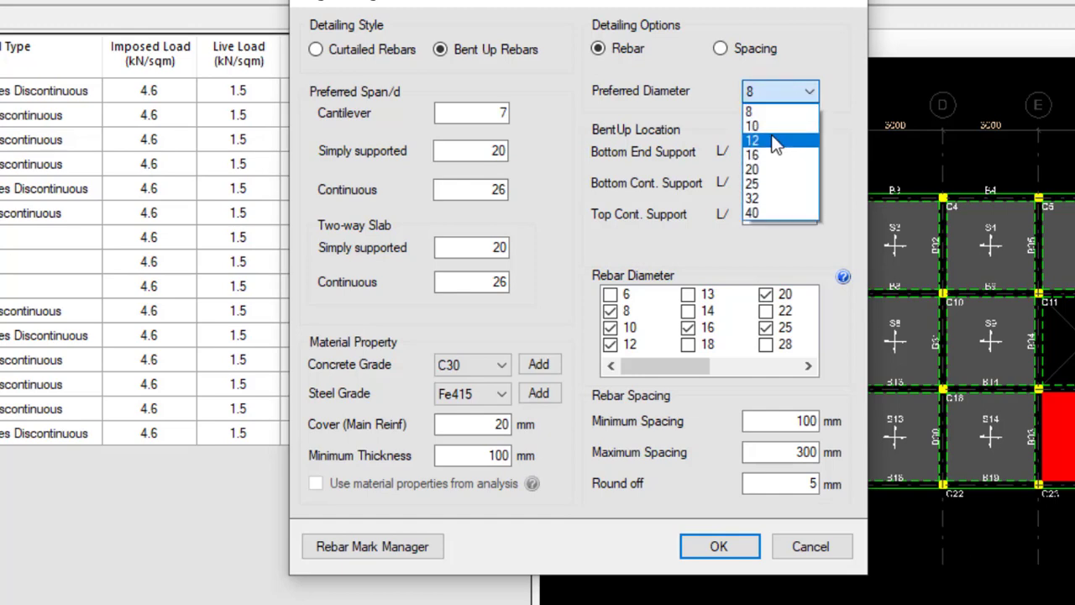
{"action": "left_click", "coordinate": [771, 140]}
{"action": "left_click", "coordinate": [720, 50]}
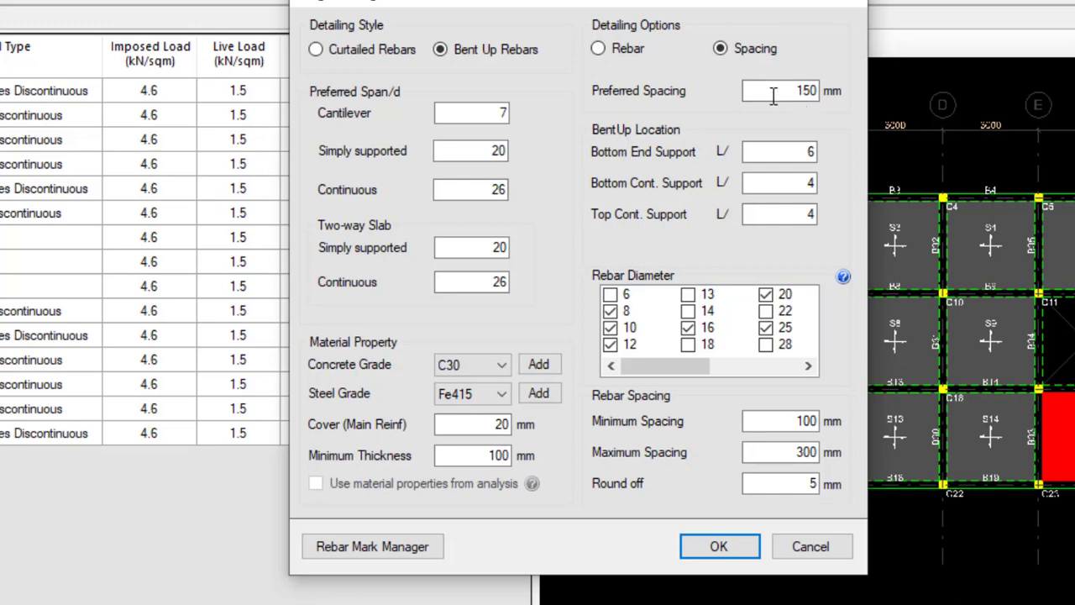
{"action": "left_click", "coordinate": [600, 48]}
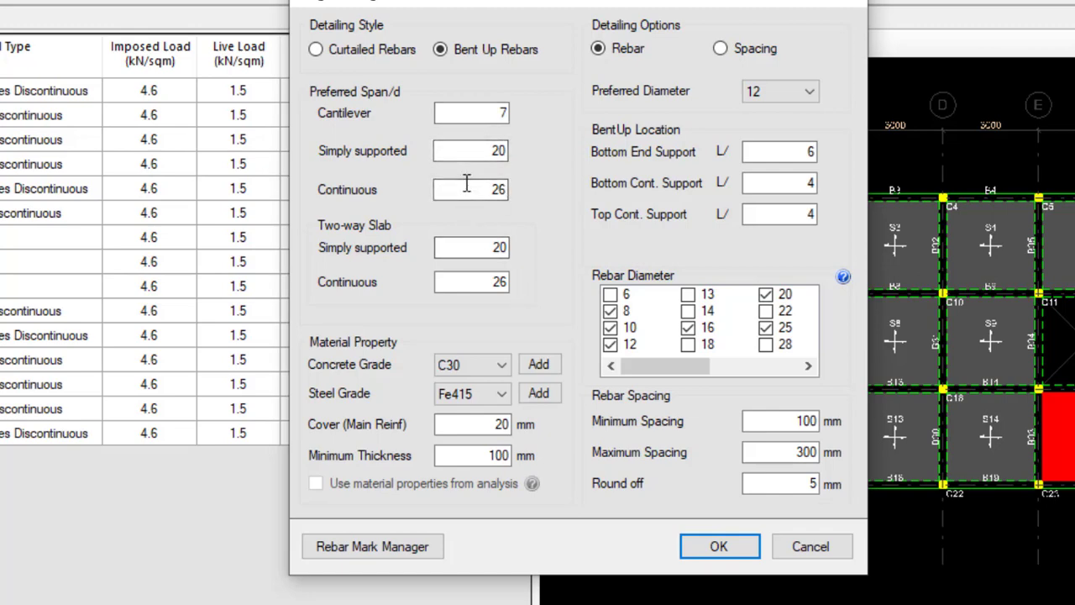
Set the slab material properties to concrete grade C25 and steel grade Fe410
{"action": "left_click", "coordinate": [498, 365]}
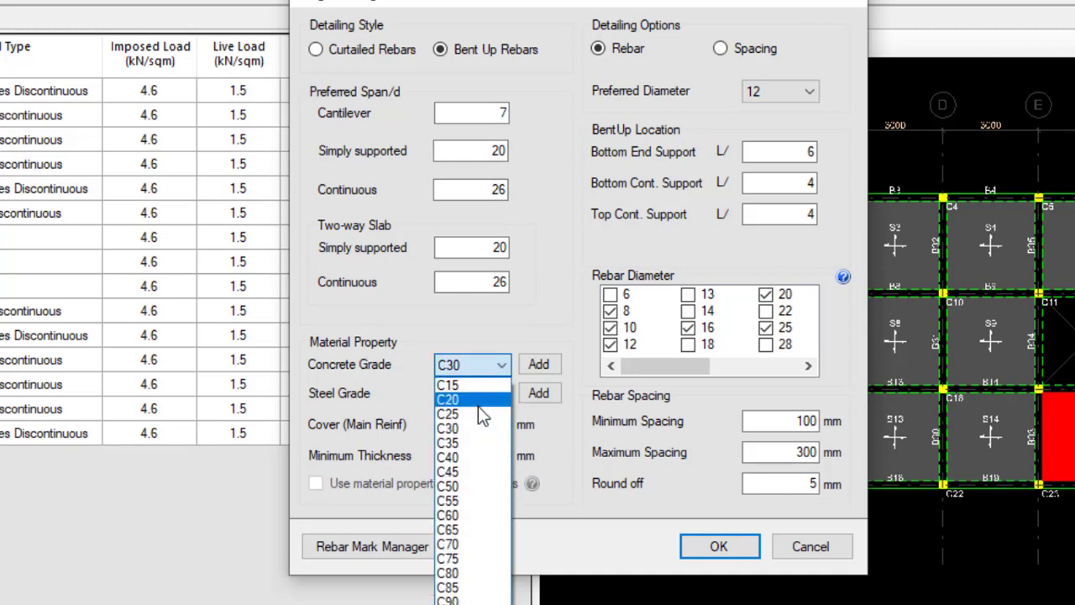
{"action": "left_click", "coordinate": [462, 411]}
{"action": "left_click", "coordinate": [483, 394]}
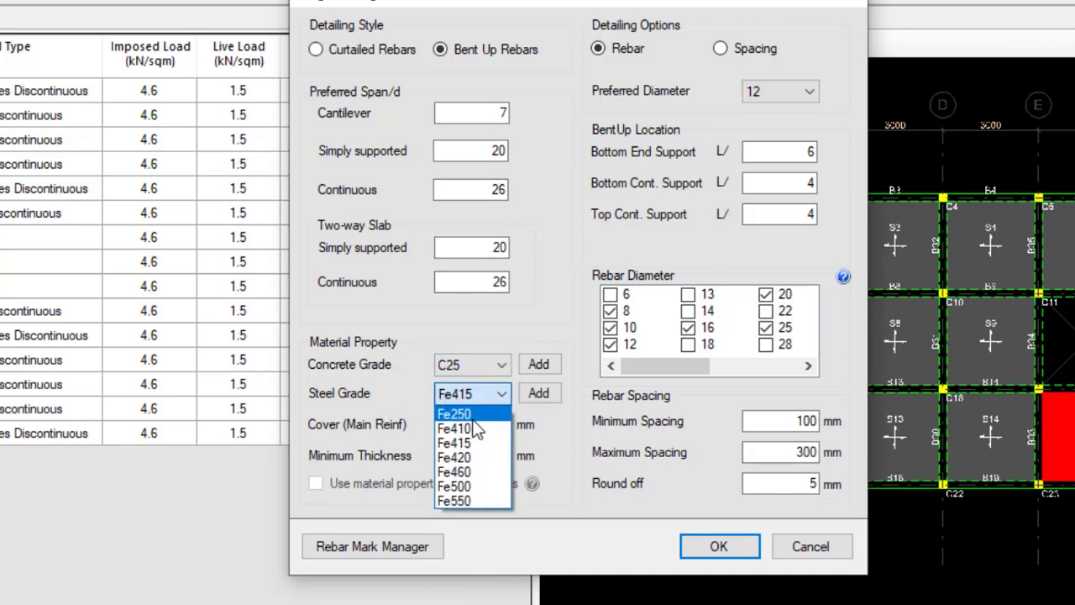
{"action": "left_click", "coordinate": [458, 426]}
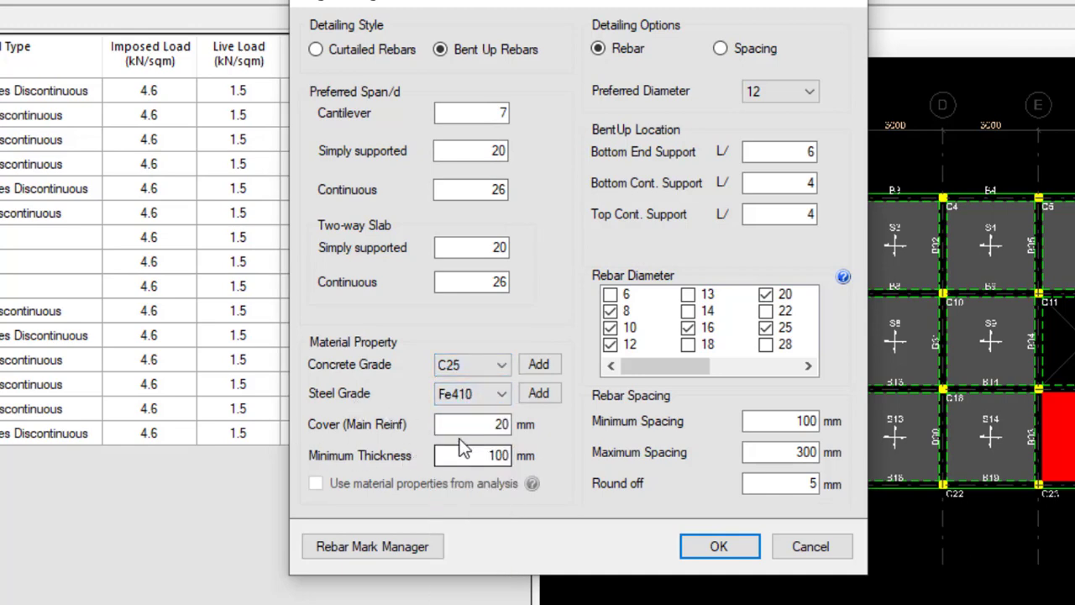
{"action": "left_click", "coordinate": [485, 427]}
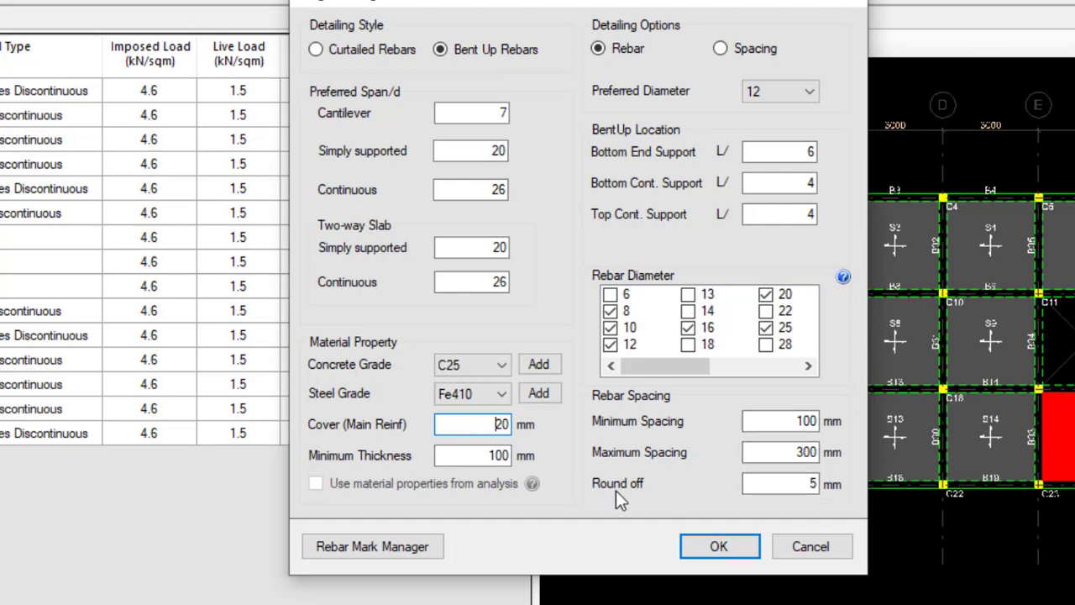
Set the rebar spacing round off to 25 mm
{"action": "left_click", "coordinate": [809, 484]}
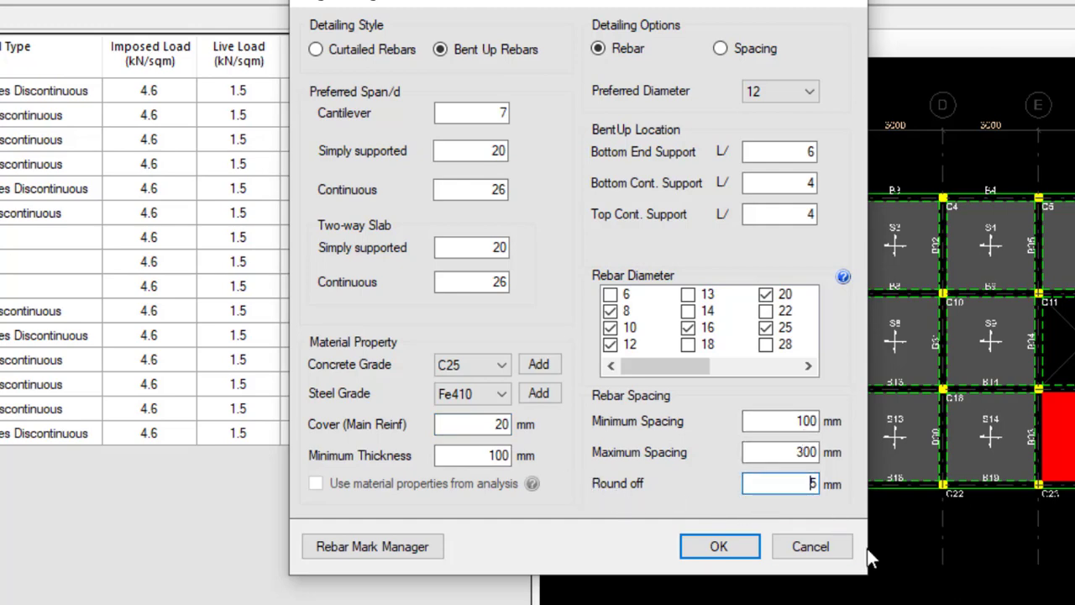
{"action": "type", "text": "2"}
{"action": "left_click", "coordinate": [772, 453]}
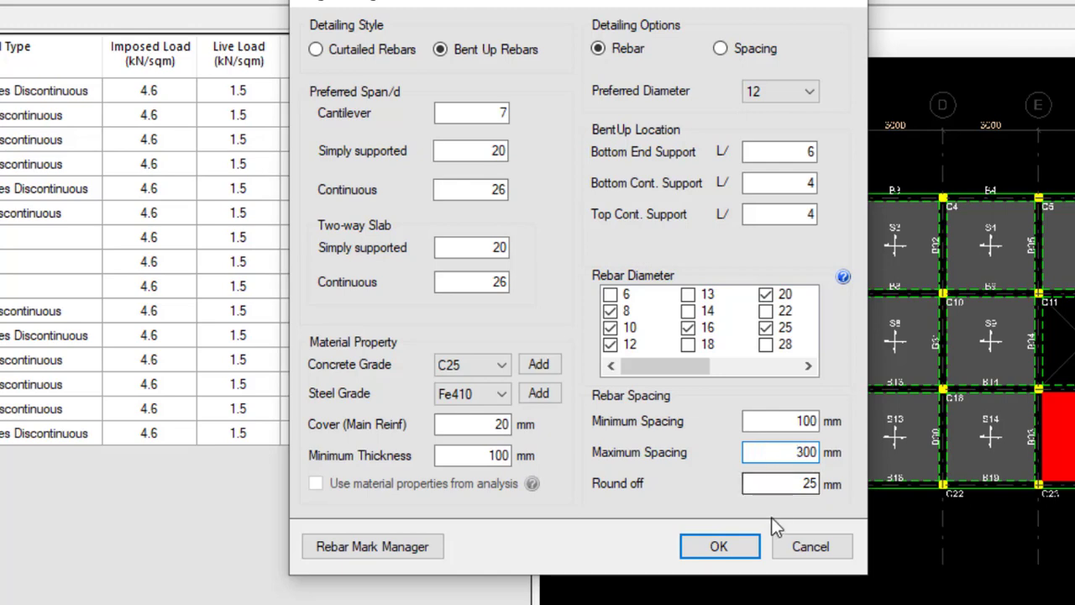
{"action": "left_click", "coordinate": [780, 421]}
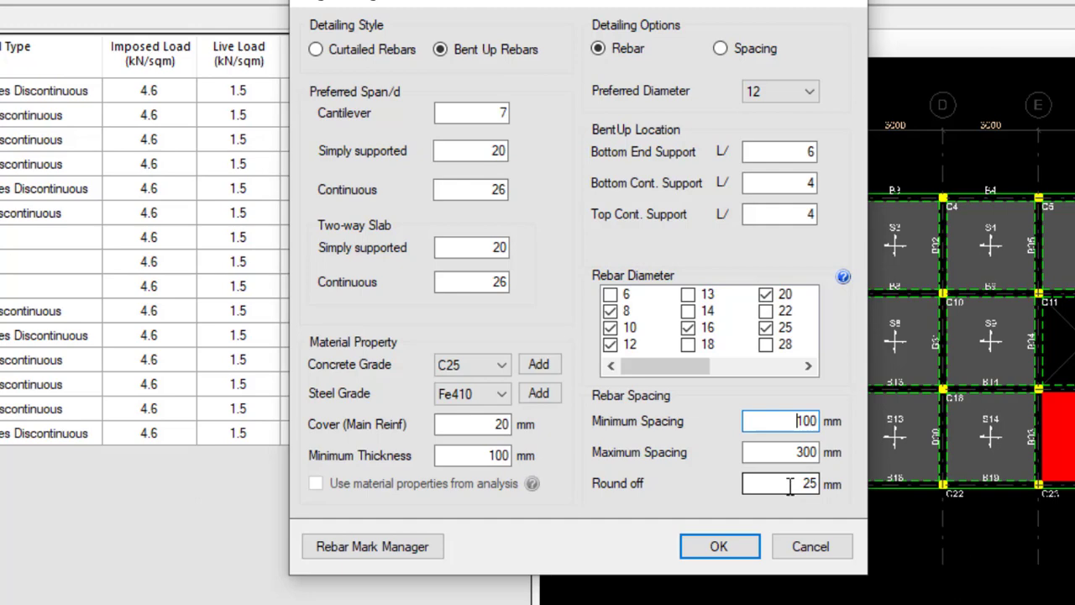
{"action": "left_click", "coordinate": [744, 487]}
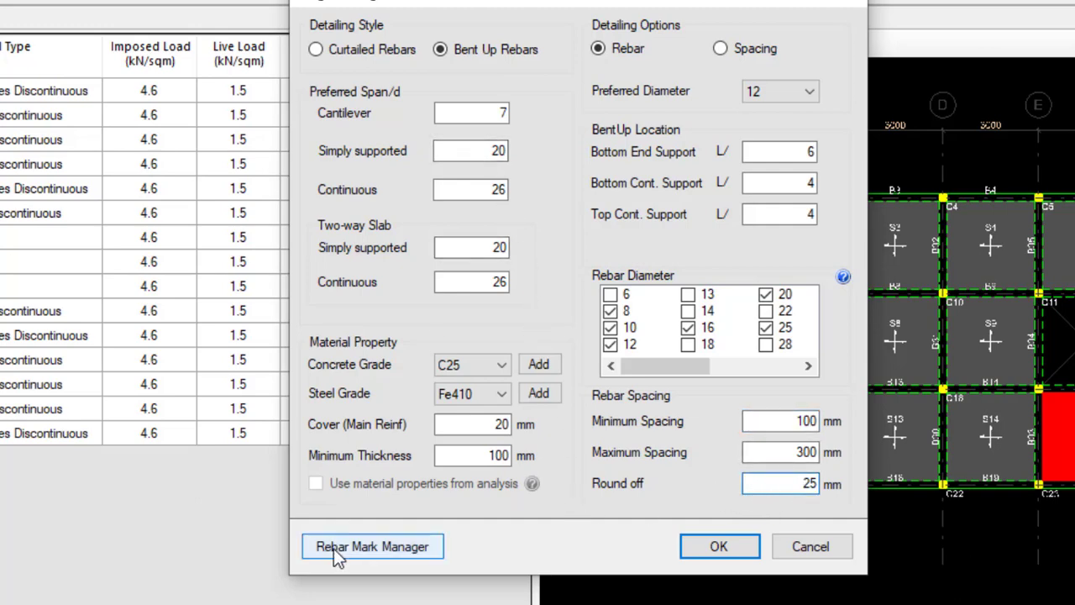
Change the rebar mark prefixes to Y for bar diameter and - for spacing, and apply the design parameters
{"action": "left_click", "coordinate": [388, 555]}
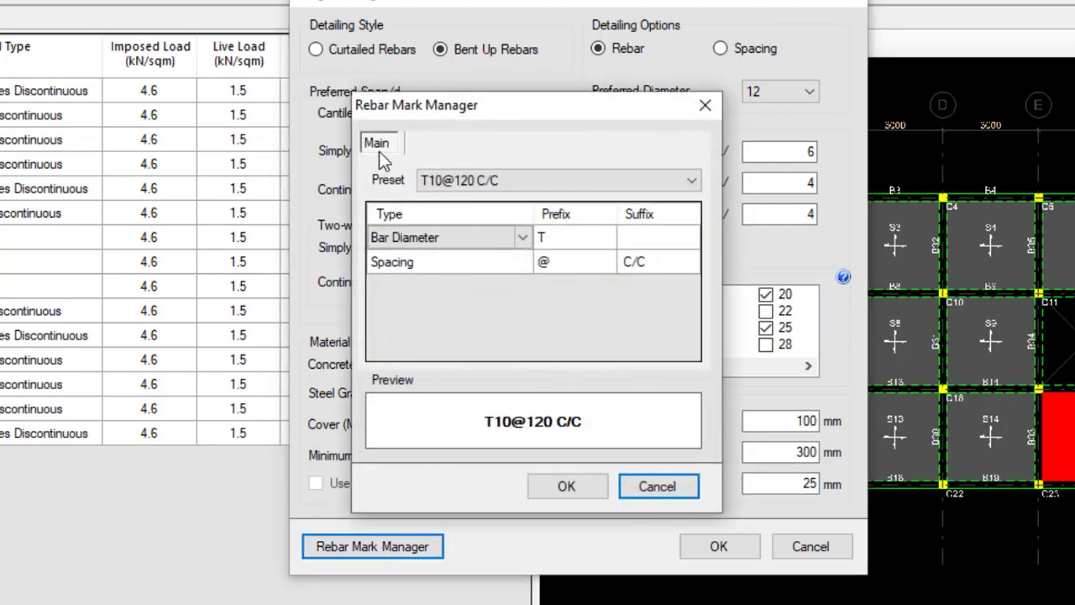
{"action": "left_click", "coordinate": [559, 240]}
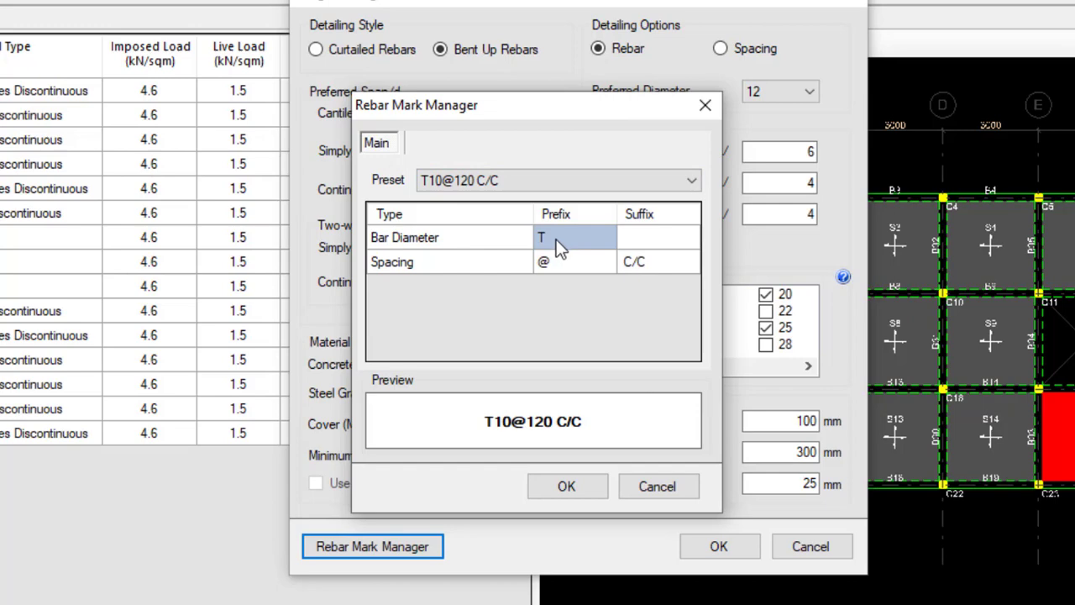
{"action": "type", "text": "Y"}
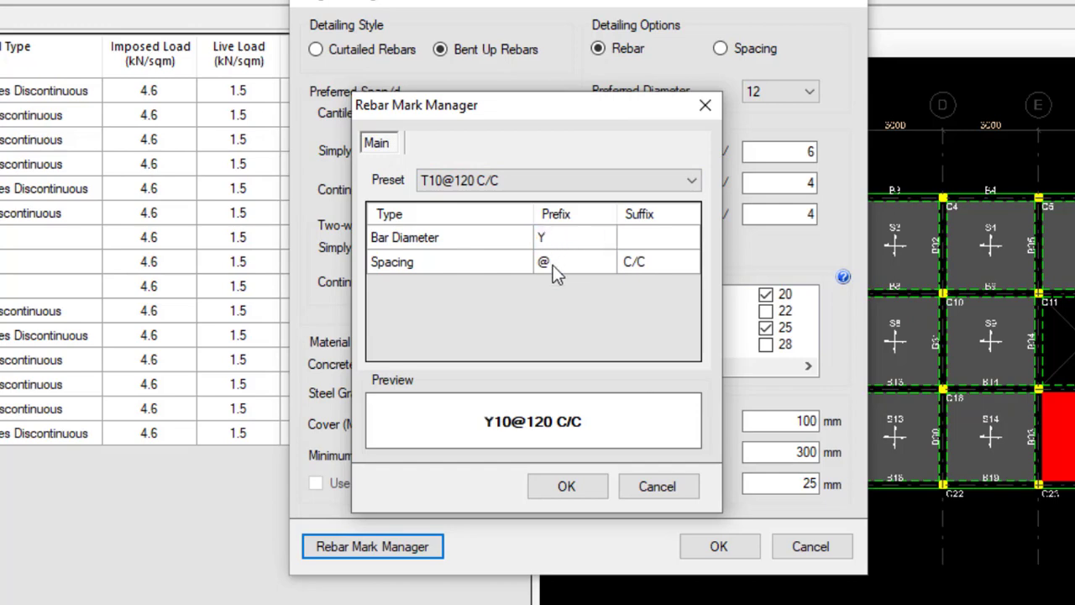
{"action": "left_click", "coordinate": [553, 265]}
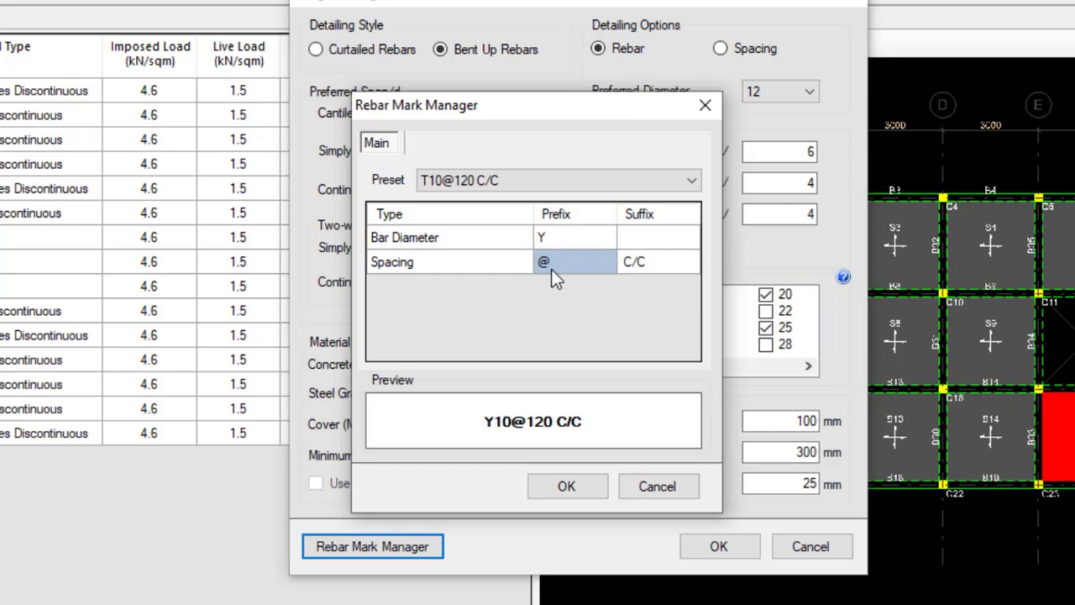
{"action": "type", "text": "-"}
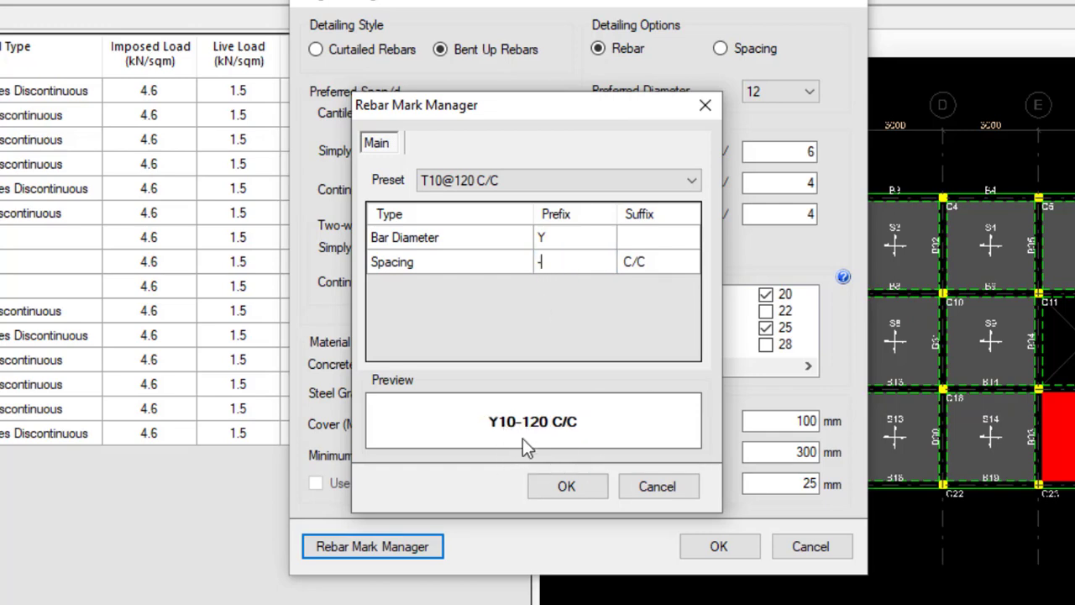
{"action": "left_click", "coordinate": [646, 263]}
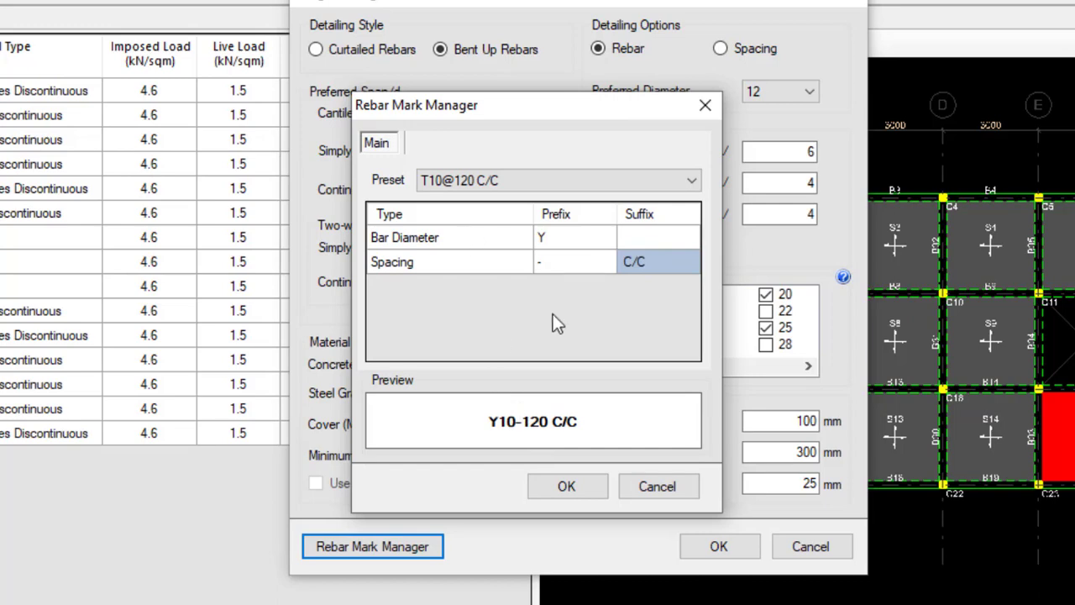
{"action": "left_click", "coordinate": [547, 487]}
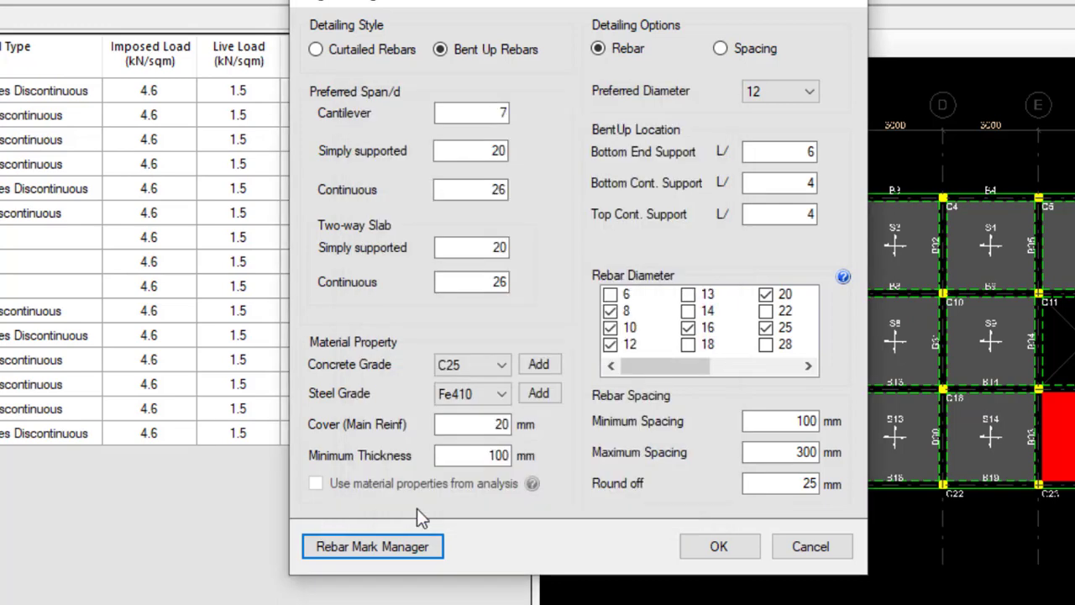
{"action": "left_click", "coordinate": [710, 546]}
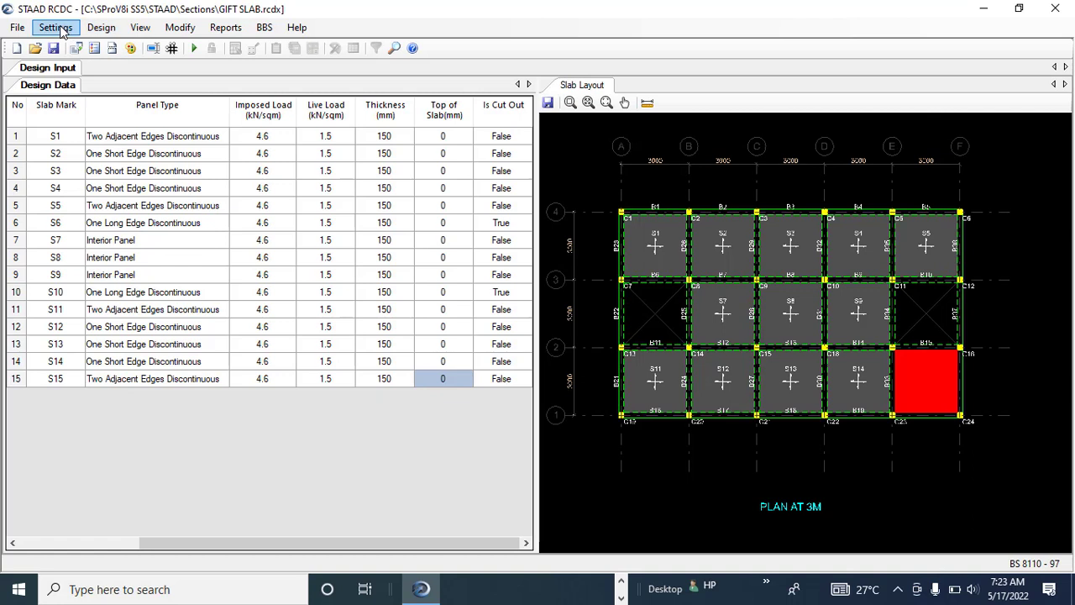
Run the slab design, re-evaluating the panel continuity
{"action": "left_click", "coordinate": [67, 30]}
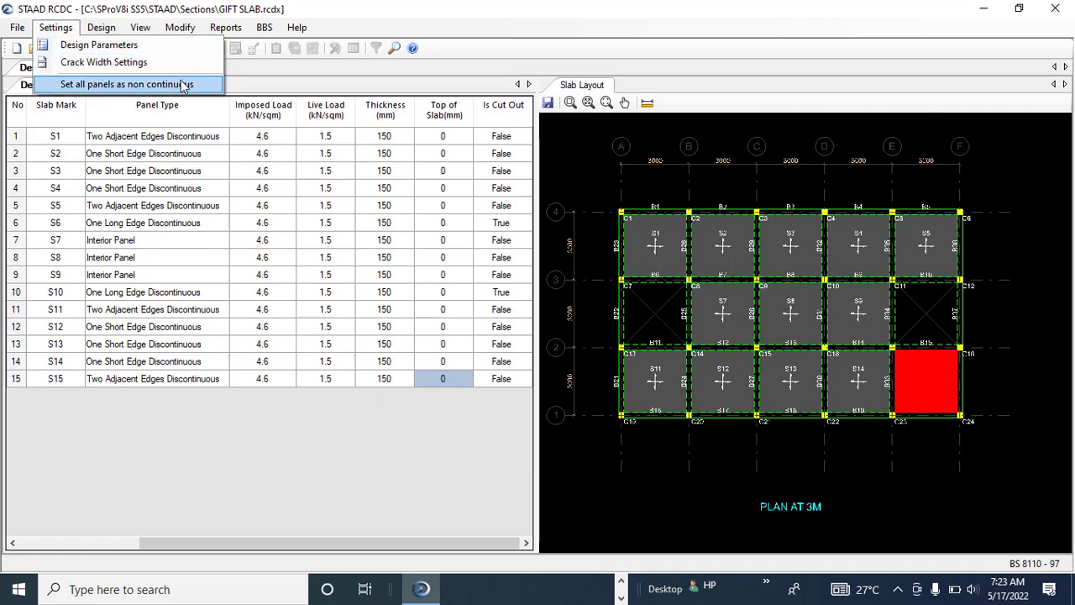
{"action": "left_click", "coordinate": [260, 87]}
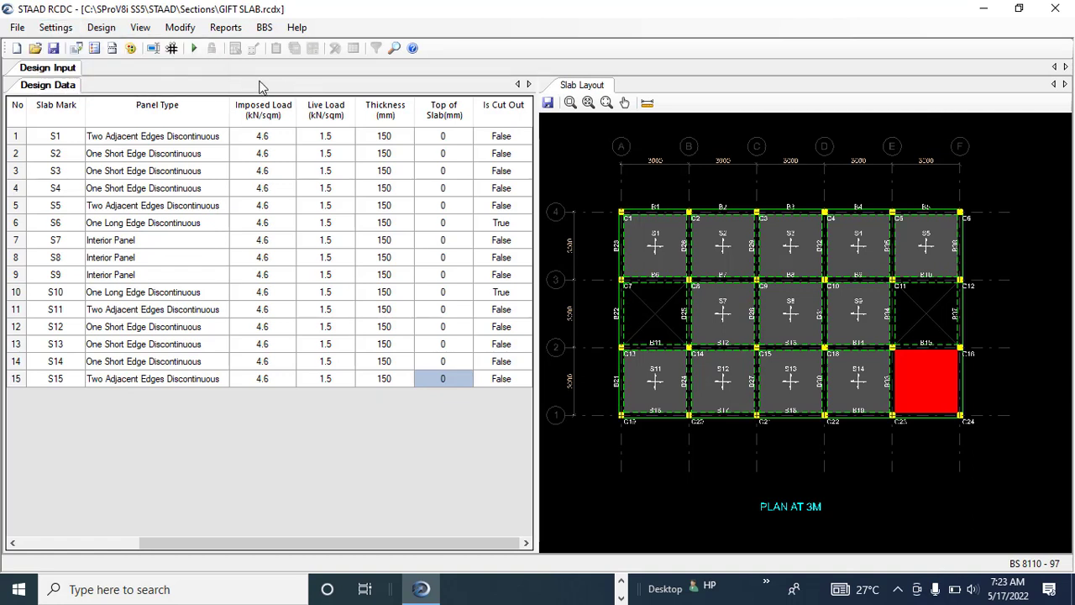
{"action": "left_click", "coordinate": [101, 27]}
{"action": "left_click", "coordinate": [105, 43]}
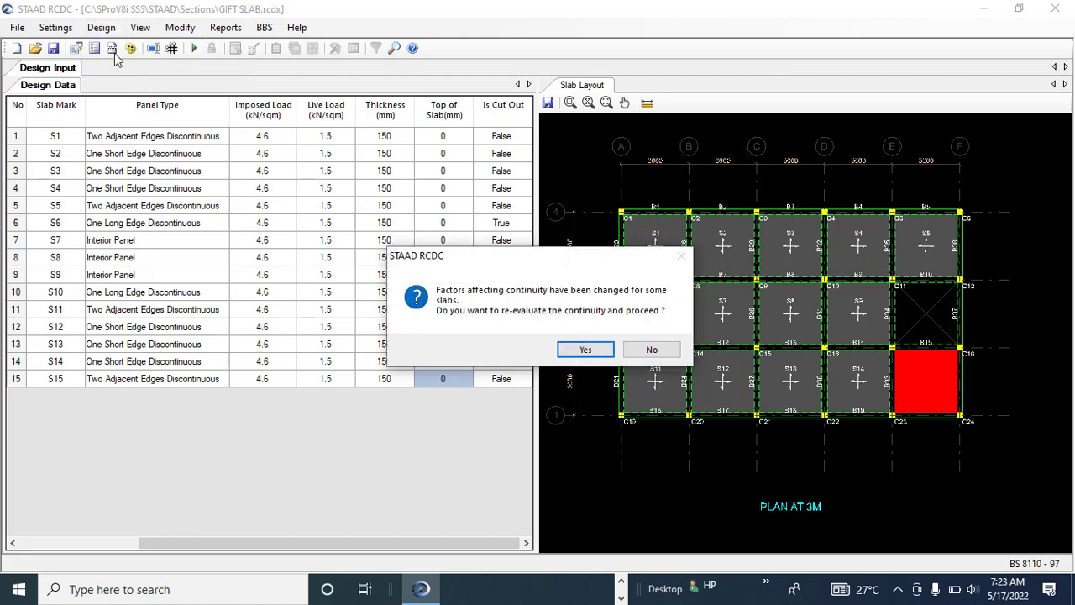
{"action": "left_click", "coordinate": [584, 349]}
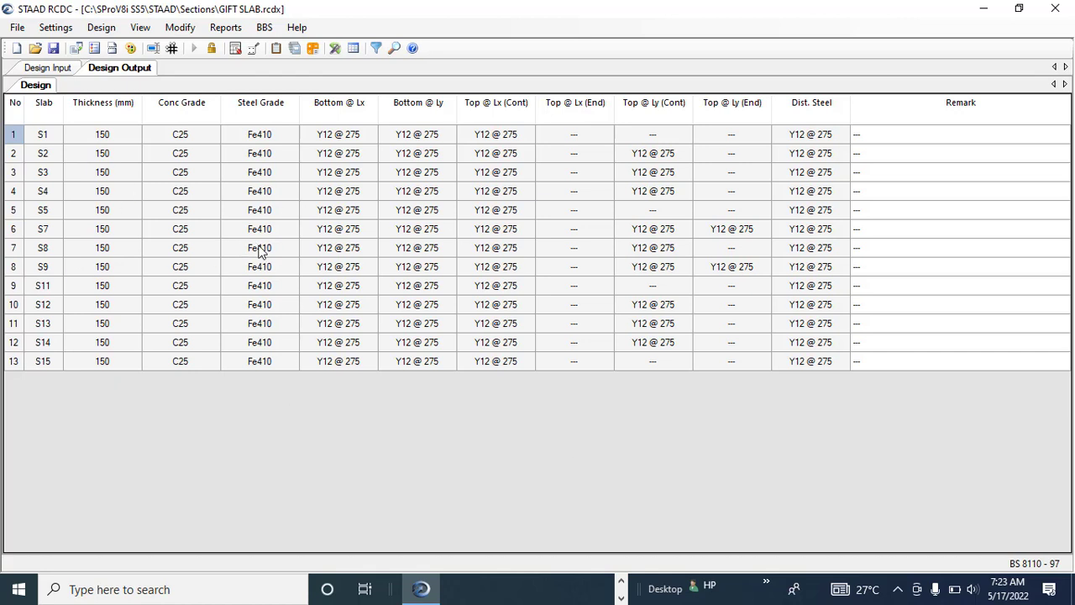
Unlock the slab design, deleting all design values, and return to slab S4's thickness in the input data
{"action": "left_click", "coordinate": [180, 137]}
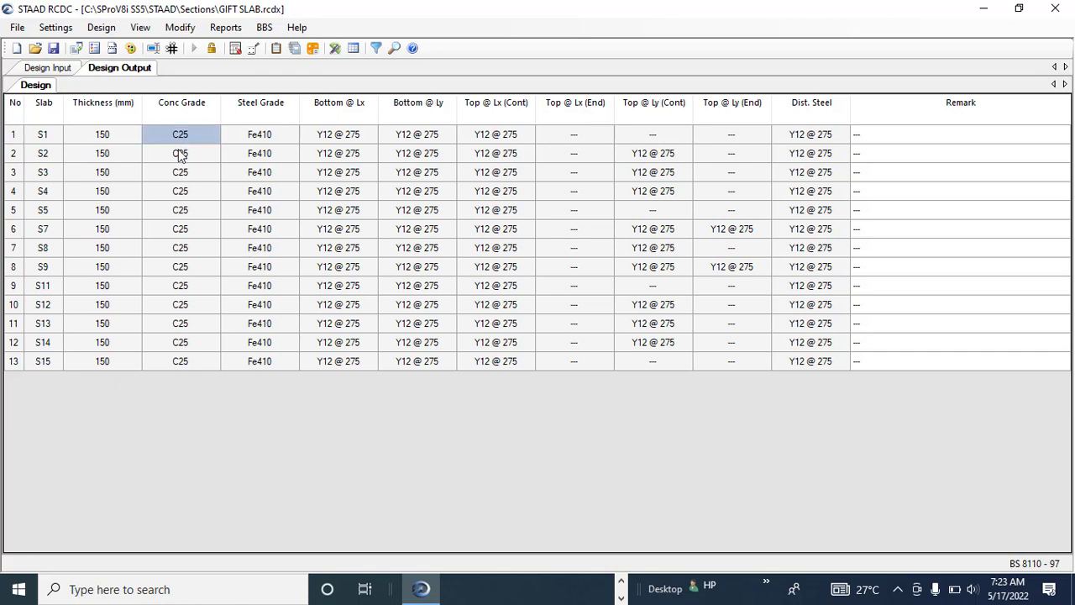
{"action": "left_click", "coordinate": [177, 155]}
{"action": "left_click", "coordinate": [180, 172]}
{"action": "left_click", "coordinate": [182, 192]}
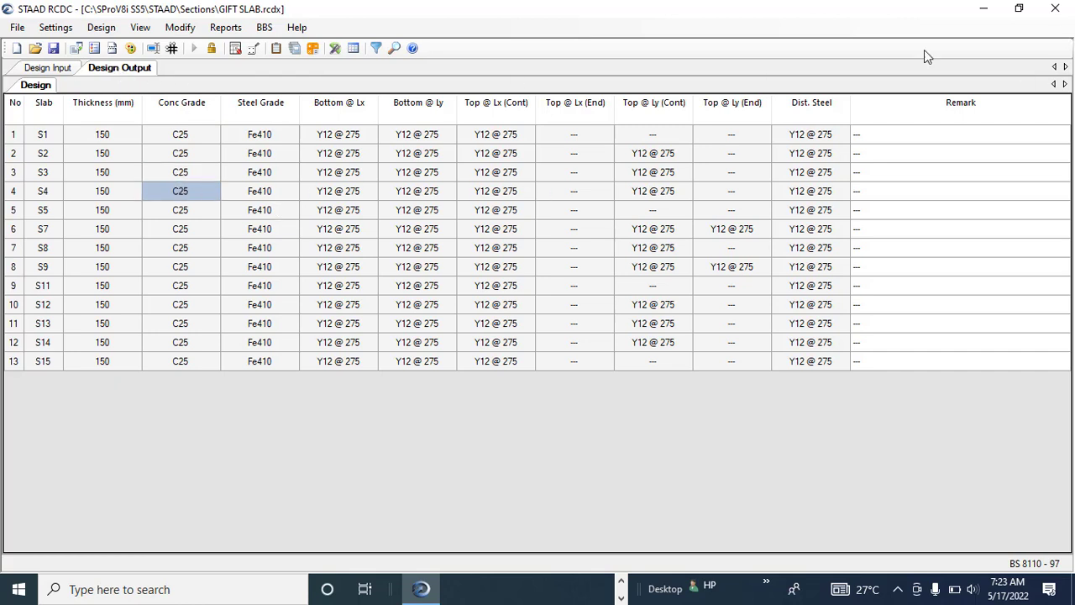
{"action": "left_click", "coordinate": [212, 48]}
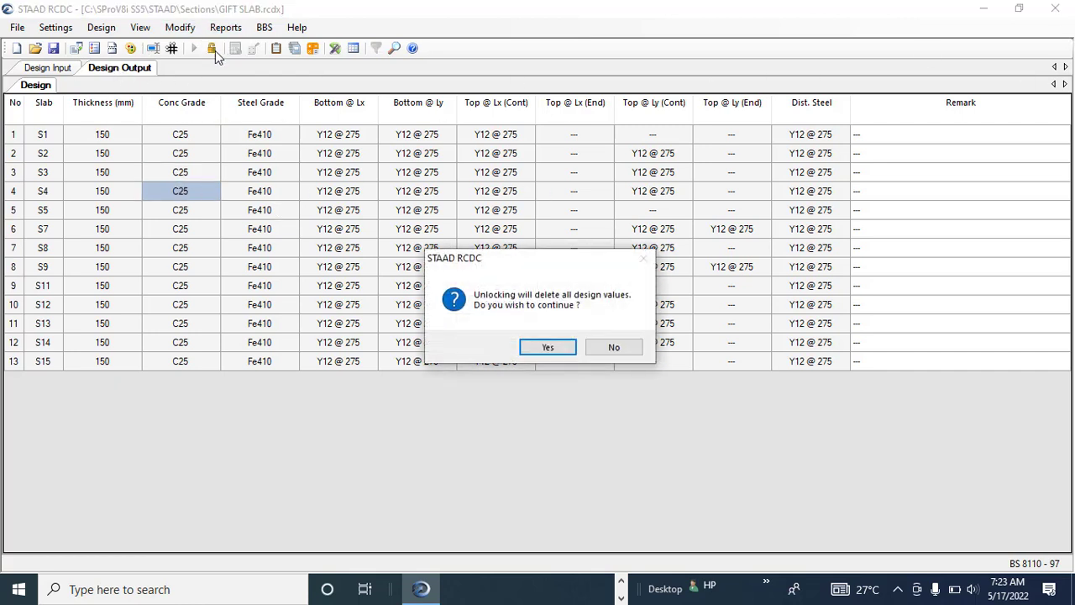
{"action": "left_click", "coordinate": [547, 348]}
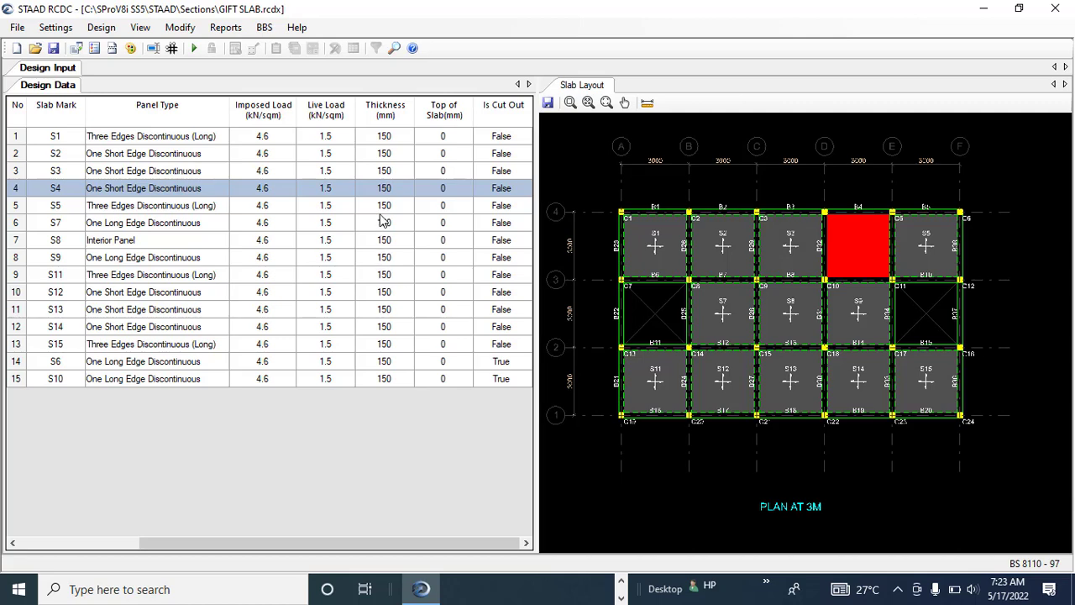
{"action": "left_click", "coordinate": [382, 191]}
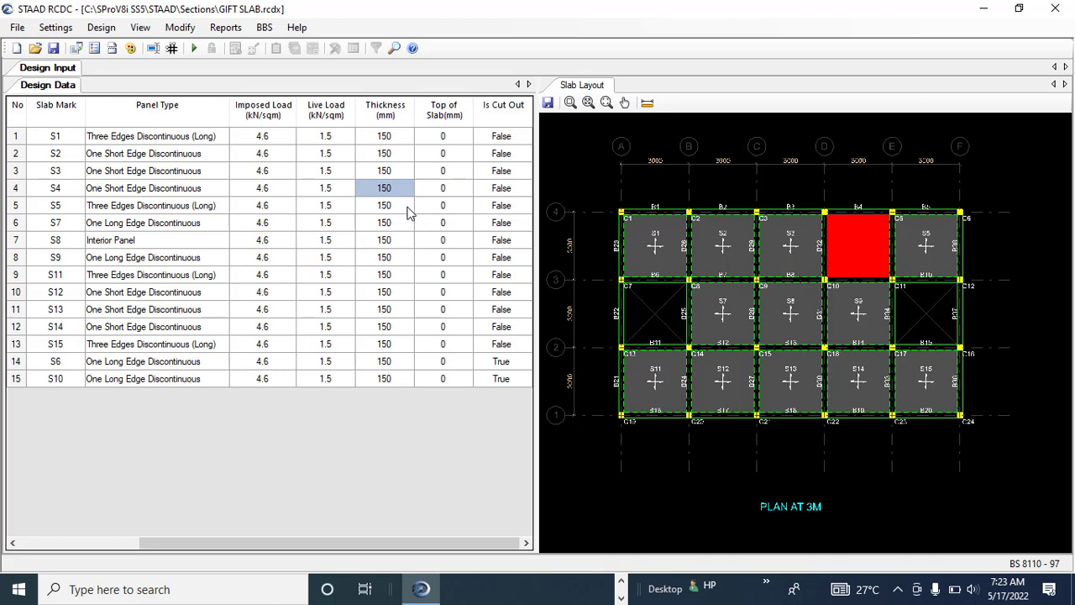
Try to run the slab design with the thickness of slabs S4 and S13 set to 70 mm
{"action": "type", "text": "7"}
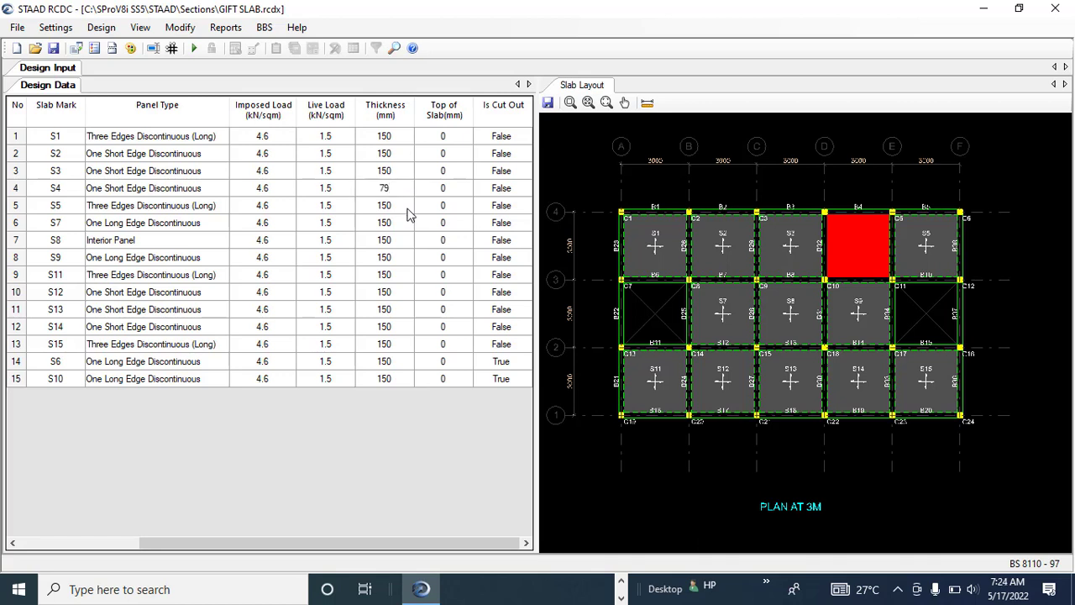
{"action": "type", "text": "0"}
{"action": "left_click", "coordinate": [398, 224]}
{"action": "left_click", "coordinate": [385, 311]}
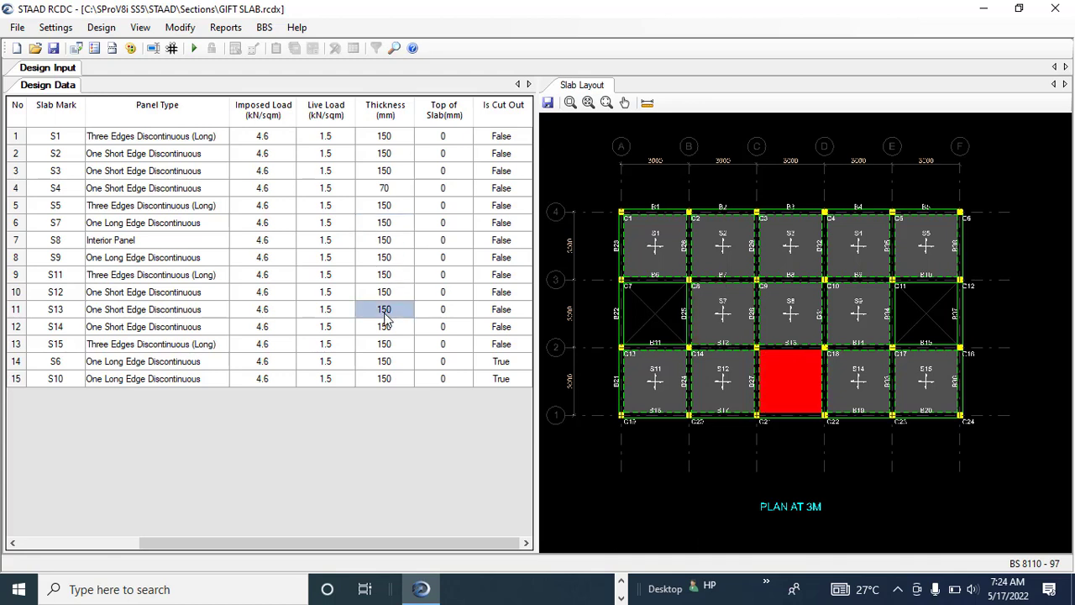
{"action": "type", "text": "70"}
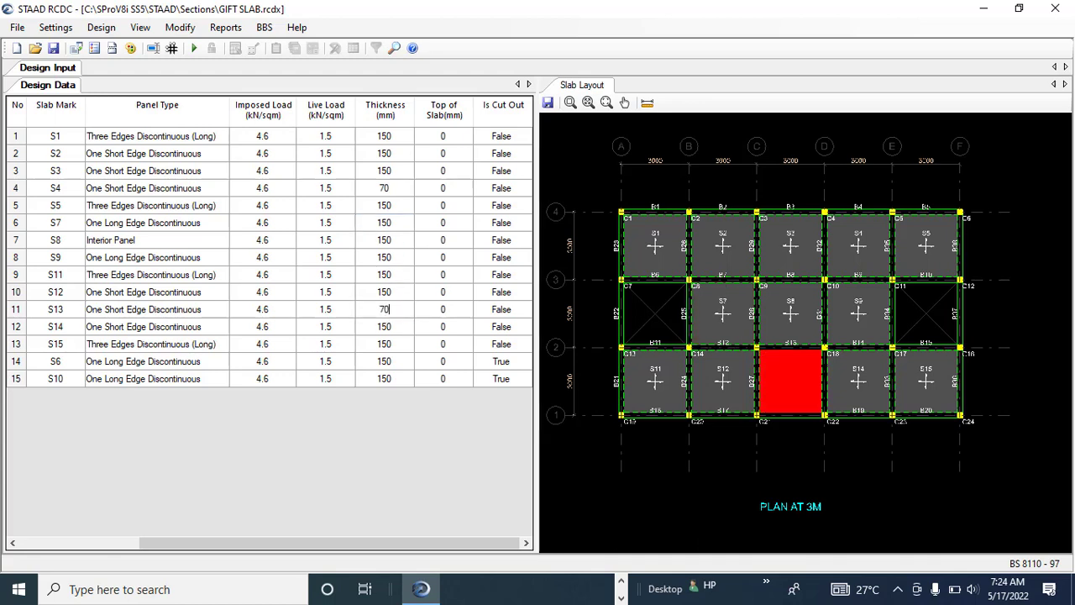
{"action": "key", "text": "Return"}
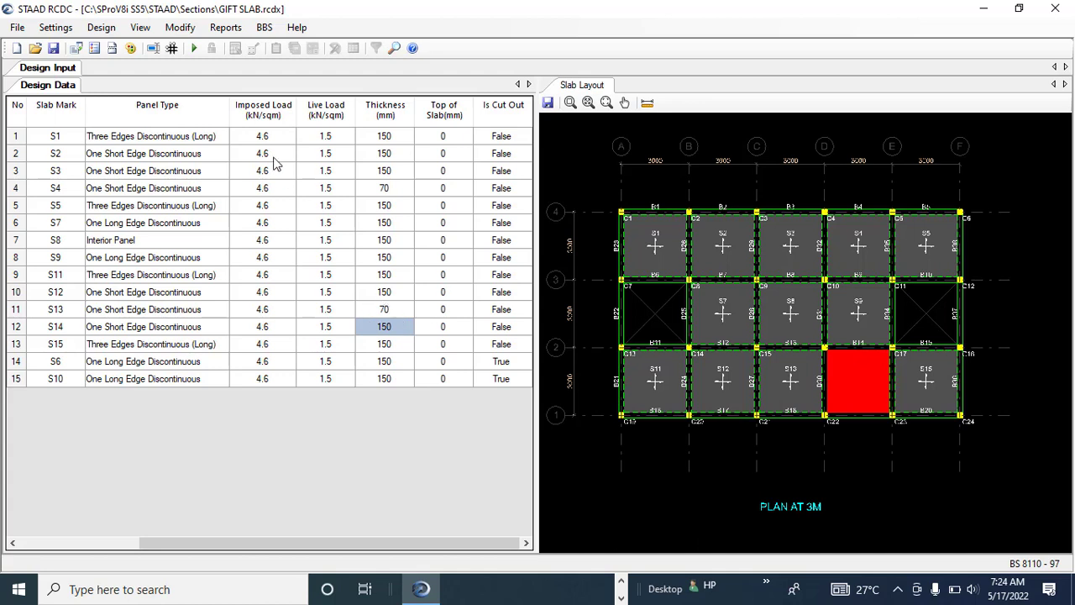
{"action": "left_click", "coordinate": [101, 27]}
{"action": "left_click", "coordinate": [130, 43]}
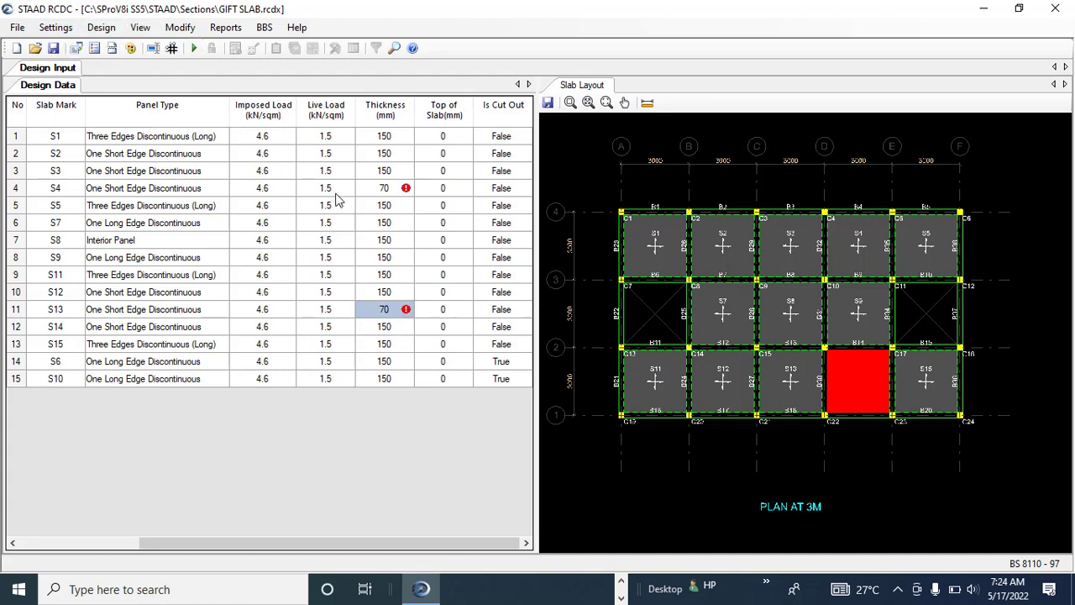
Set the thickness of slabs S4 and S13 to 100 mm and run the slab design
{"action": "left_click", "coordinate": [385, 190]}
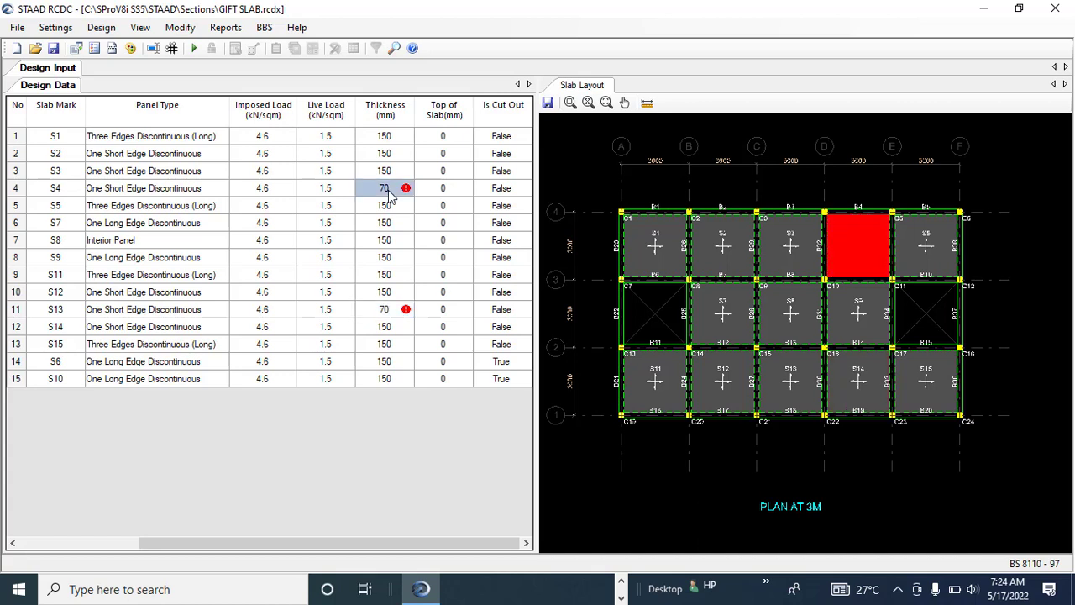
{"action": "type", "text": "100"}
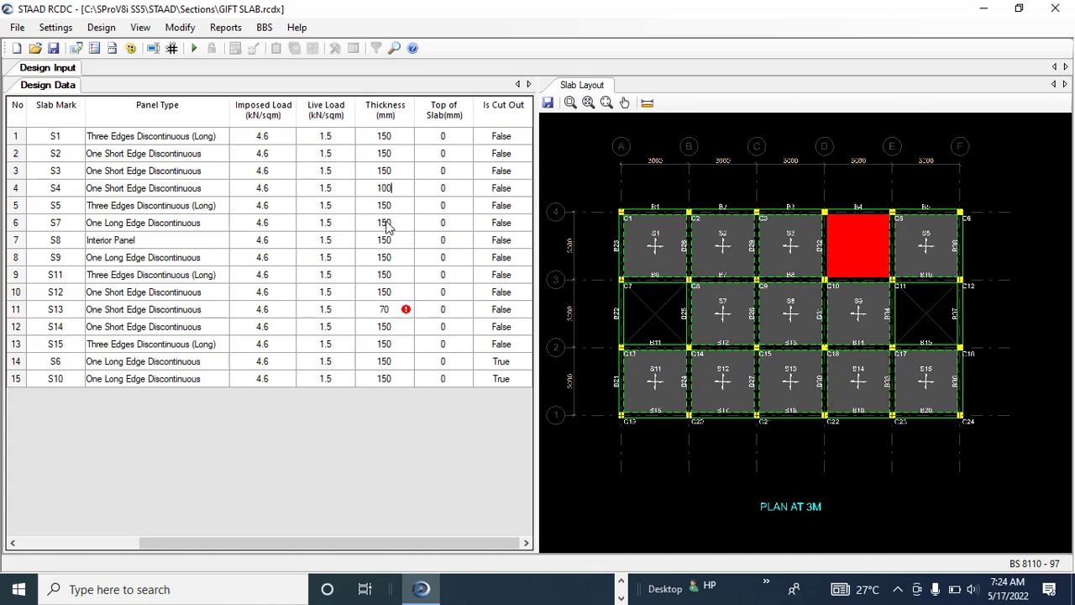
{"action": "left_click", "coordinate": [385, 311]}
{"action": "type", "text": "1"}
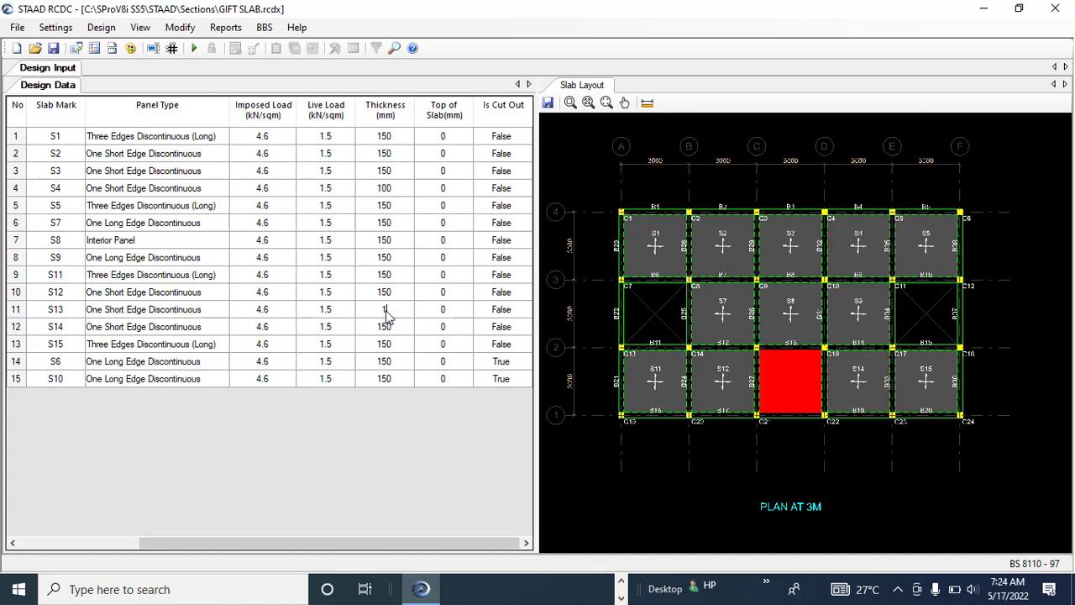
{"action": "type", "text": "00"}
{"action": "left_click", "coordinate": [385, 327]}
{"action": "left_click", "coordinate": [194, 48]}
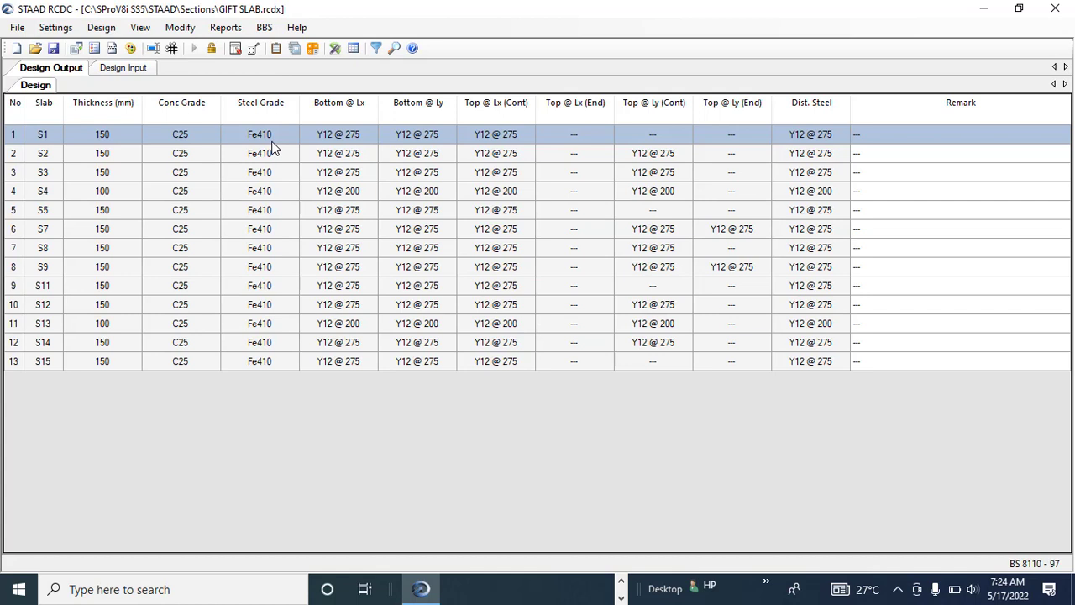
Unlock the slab design, deleting all design values, and set the imposed load of slabs S4 and S13 to 50 kN/sqm
{"action": "left_click", "coordinate": [211, 48]}
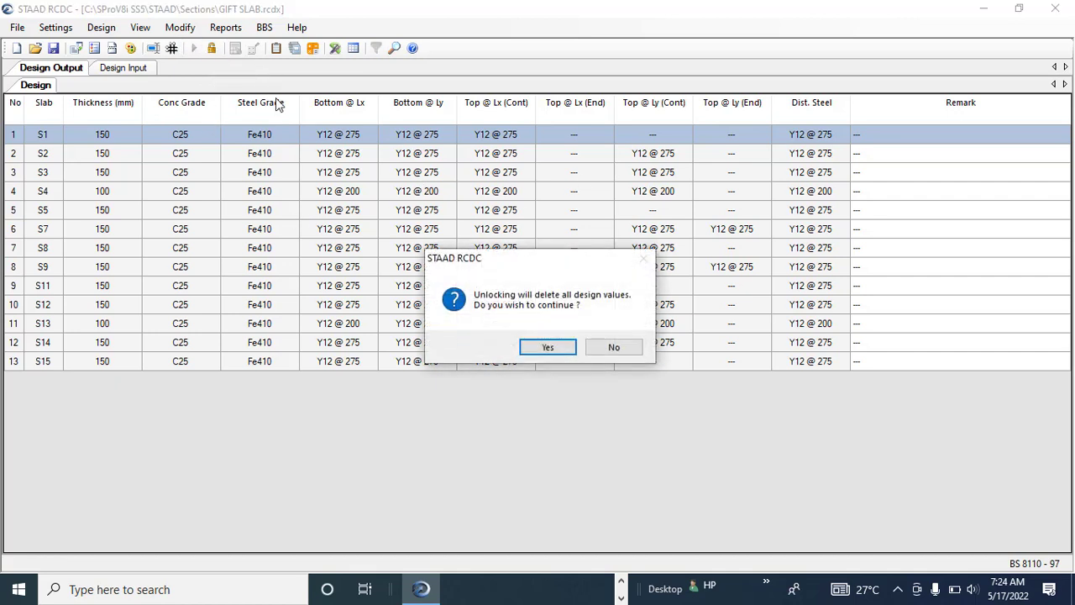
{"action": "left_click", "coordinate": [547, 349]}
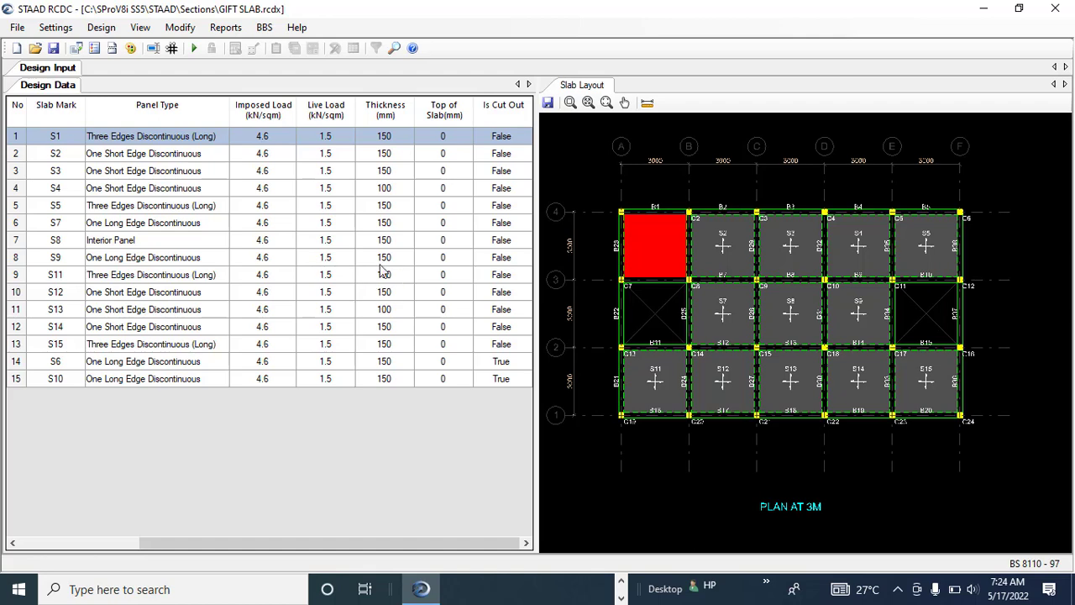
{"action": "left_click", "coordinate": [263, 192]}
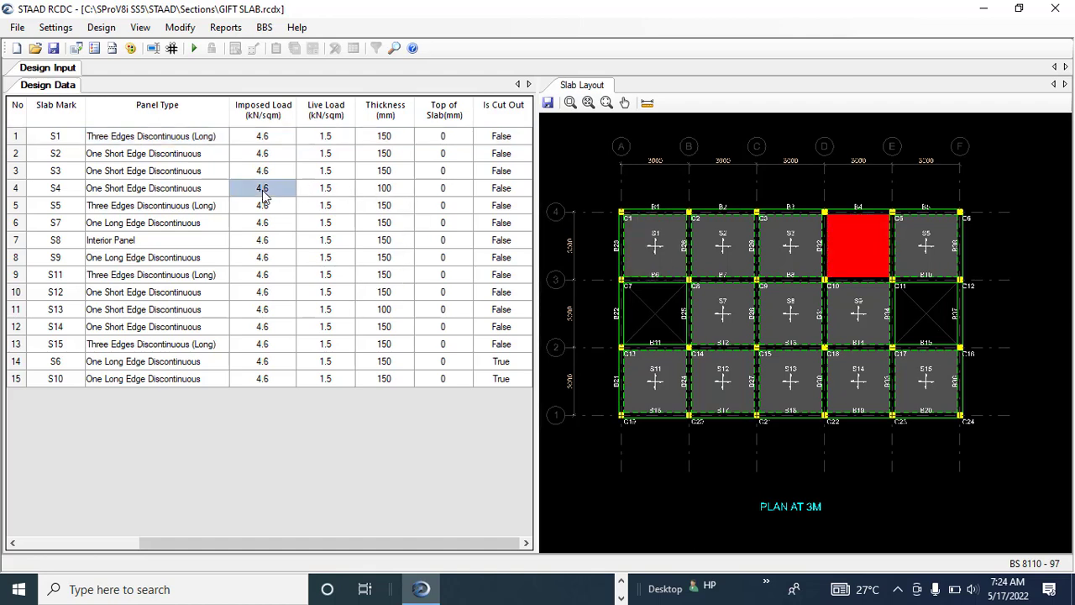
{"action": "left_click", "coordinate": [264, 192]}
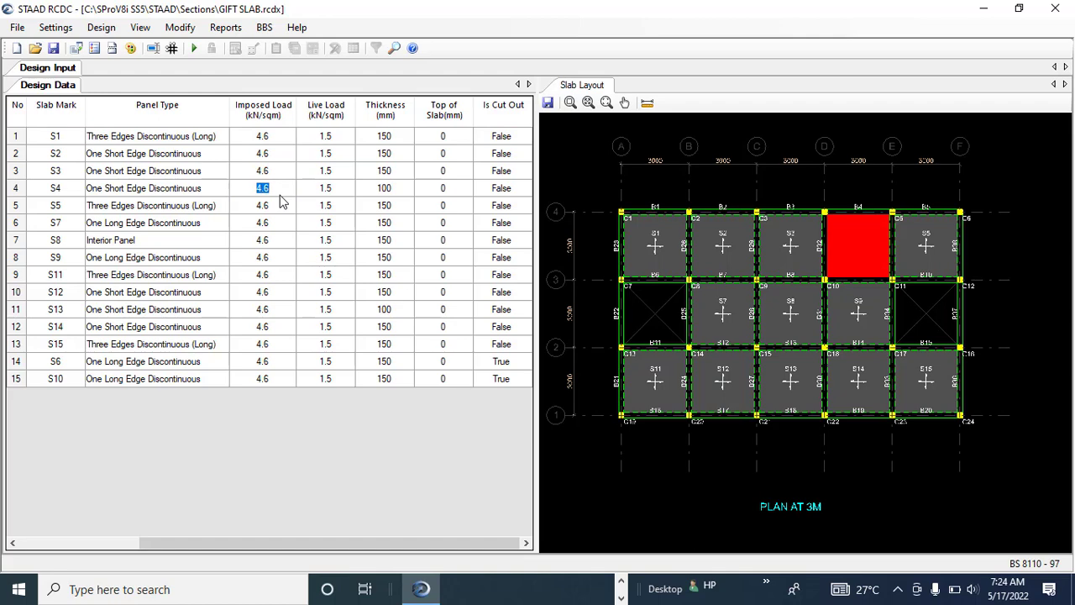
{"action": "type", "text": "50"}
{"action": "left_click", "coordinate": [278, 310]}
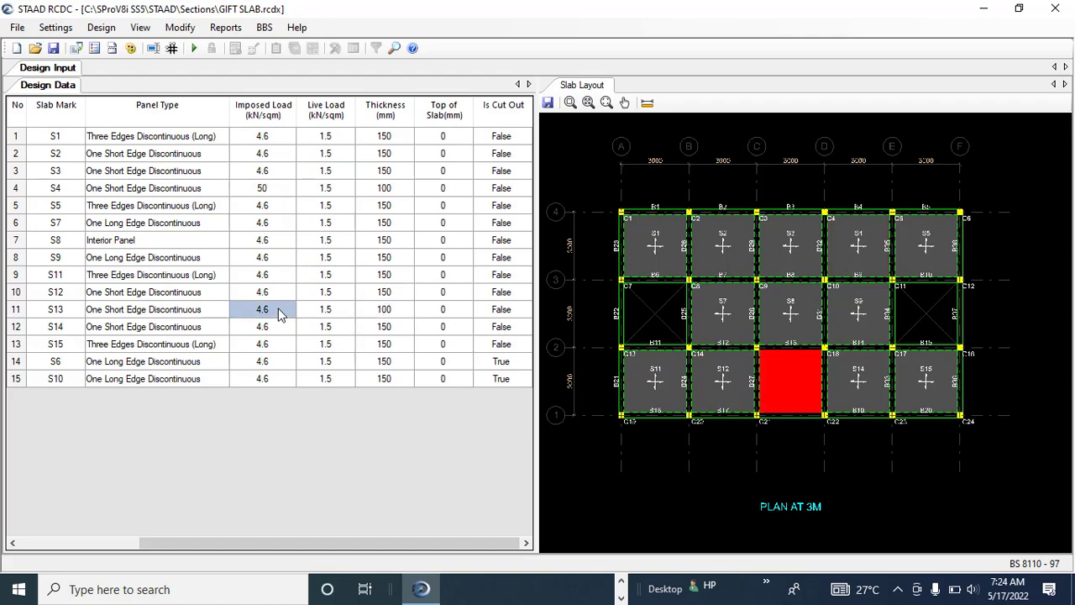
{"action": "left_click", "coordinate": [278, 308]}
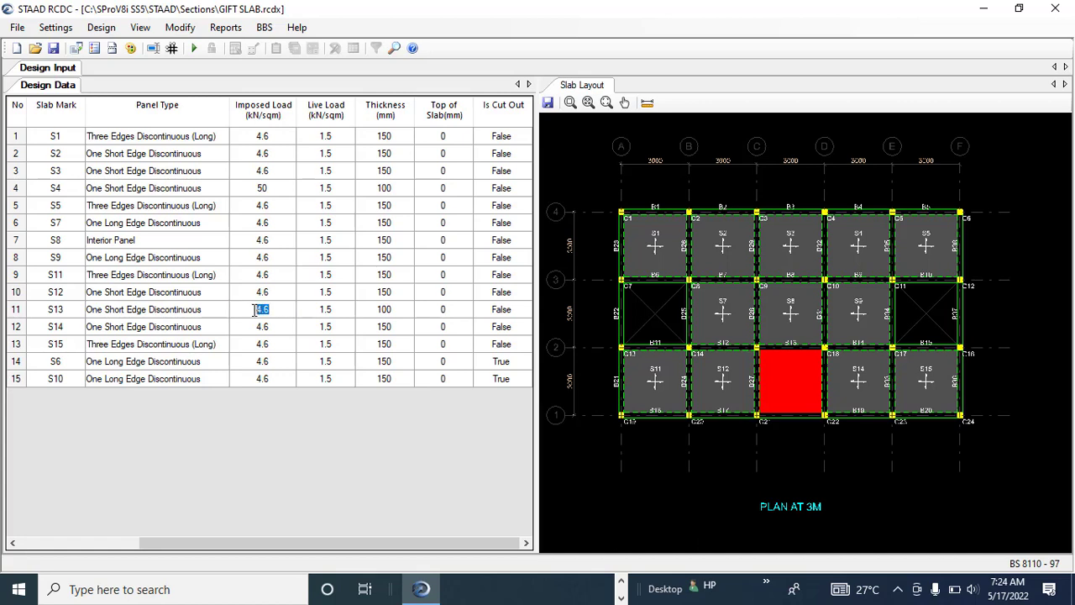
{"action": "type", "text": "50"}
{"action": "left_click", "coordinate": [278, 327]}
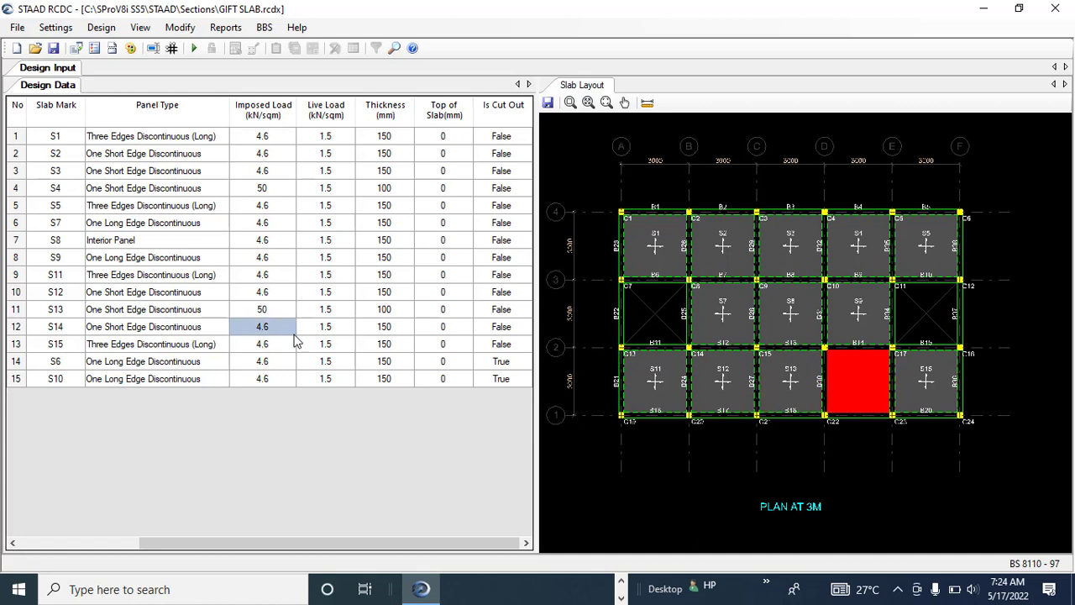
Review and accept the existing design settings, and run the slab design with the increased imposed loads
{"action": "left_click", "coordinate": [66, 32]}
{"action": "left_click", "coordinate": [79, 42]}
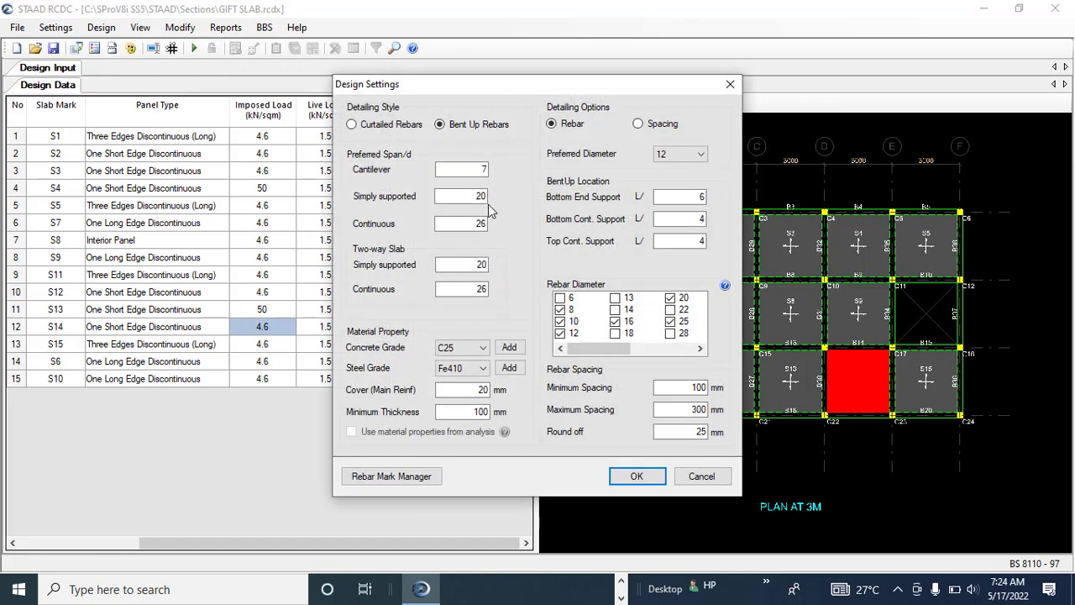
{"action": "left_click", "coordinate": [647, 479]}
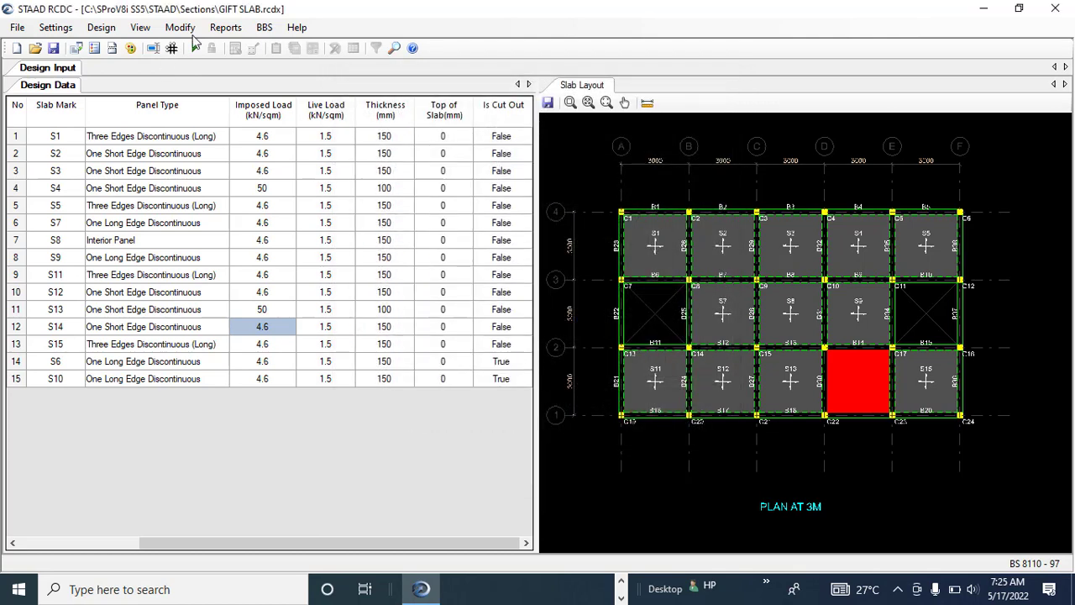
{"action": "left_click", "coordinate": [263, 223]}
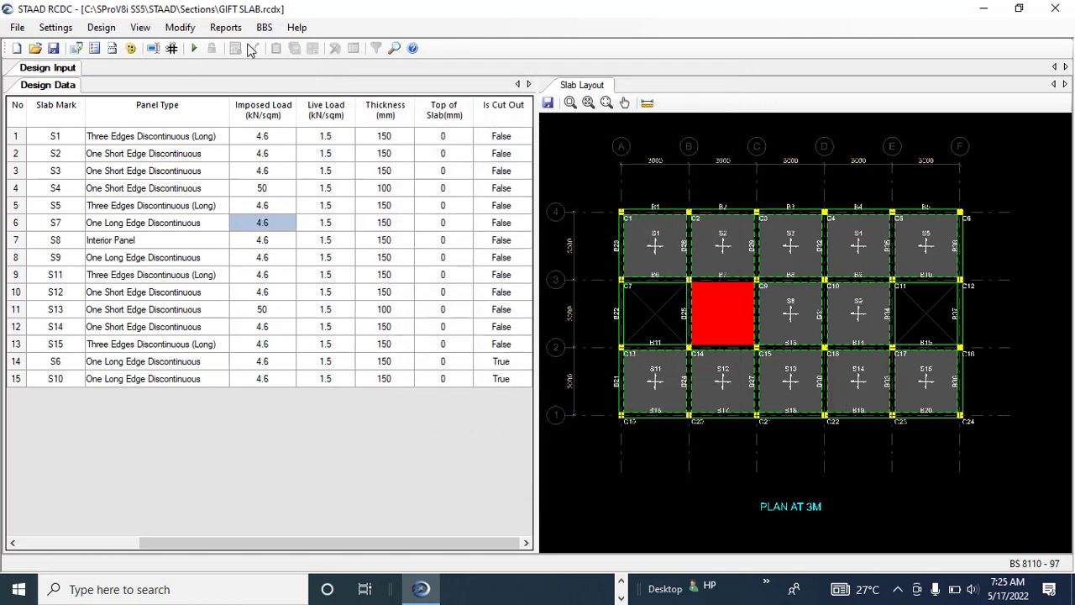
{"action": "left_click", "coordinate": [193, 49]}
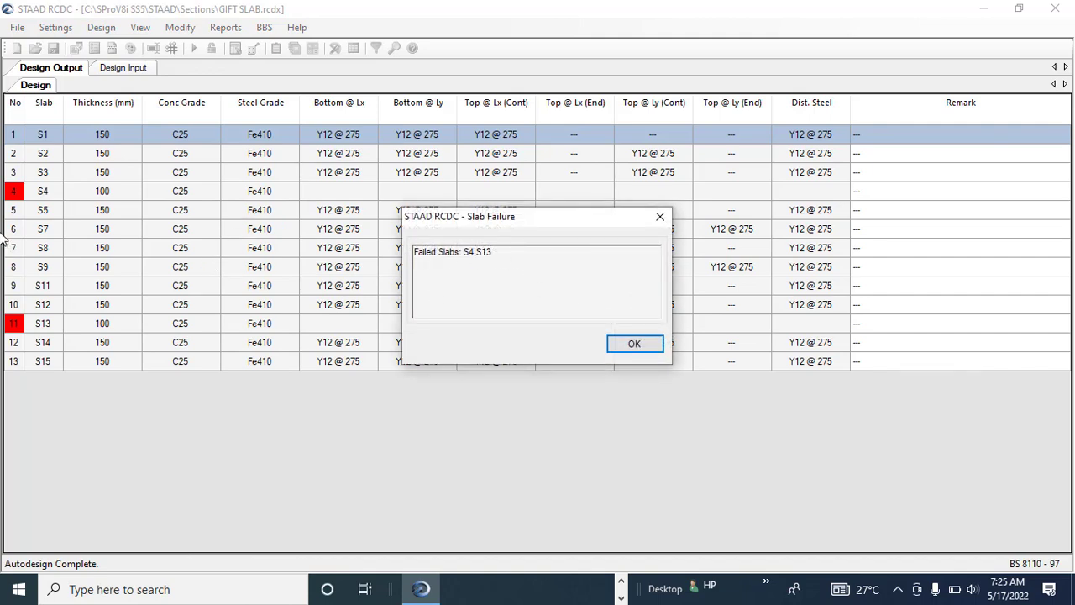
{"action": "left_click", "coordinate": [629, 344]}
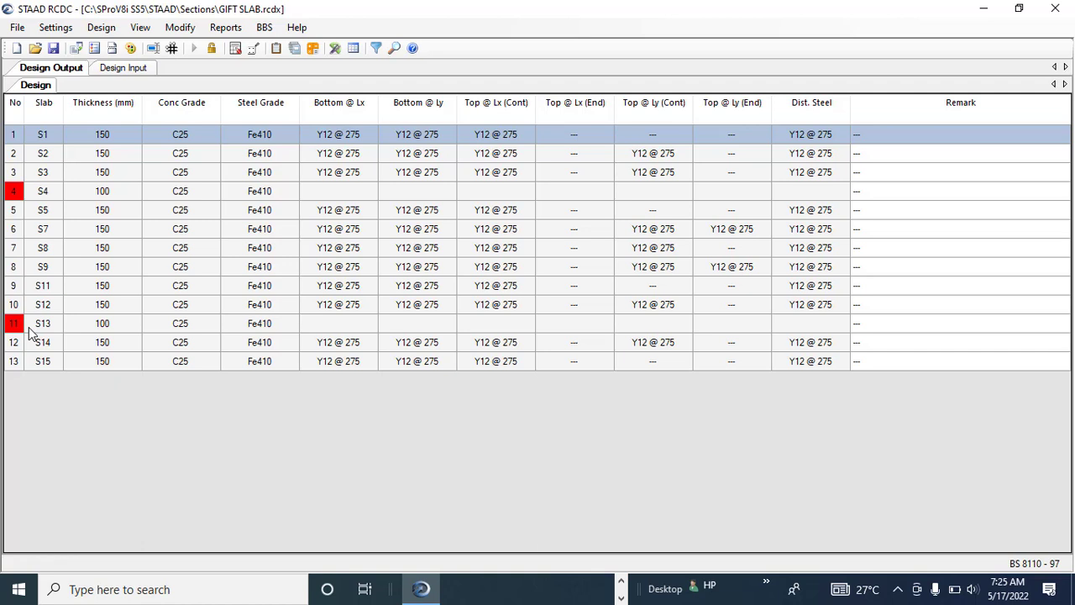
Redesign slab S4 individually with a thickness of 150 mm and accept its design
{"action": "left_click", "coordinate": [42, 207]}
{"action": "left_click", "coordinate": [42, 193]}
{"action": "right_click", "coordinate": [42, 193]}
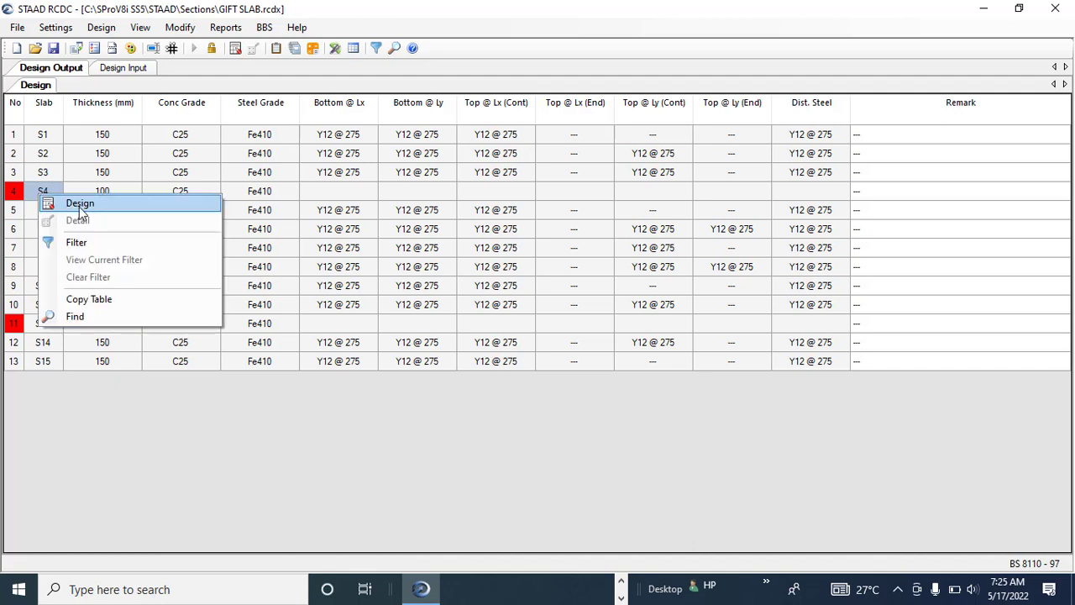
{"action": "left_click", "coordinate": [95, 207]}
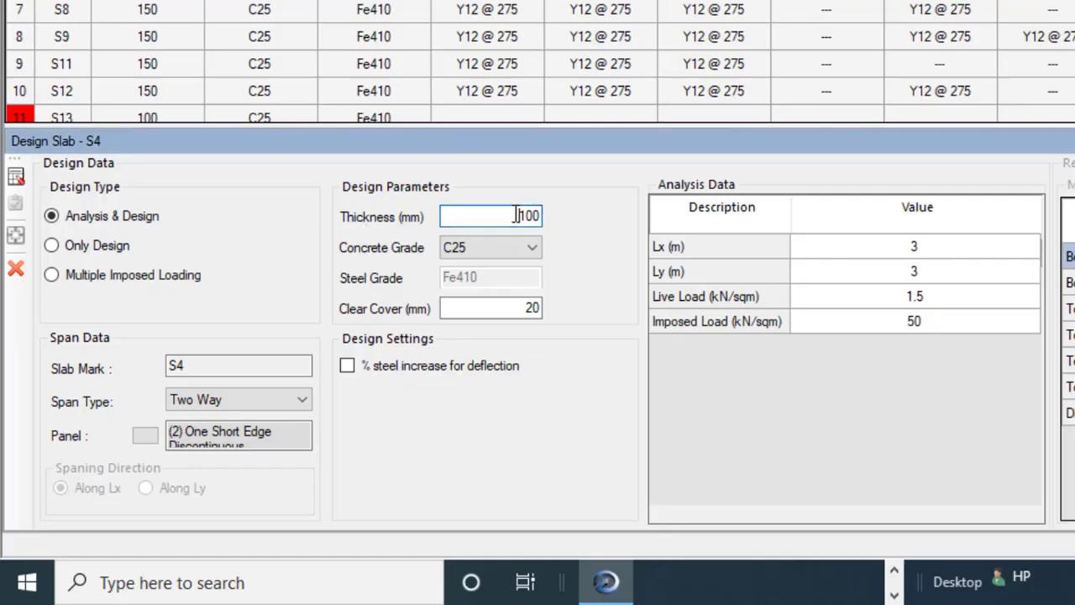
{"action": "left_click_drag", "start_coordinate": [360, 334], "coordinate": [386, 334]}
{"action": "type", "text": "150"}
{"action": "left_click", "coordinate": [513, 306]}
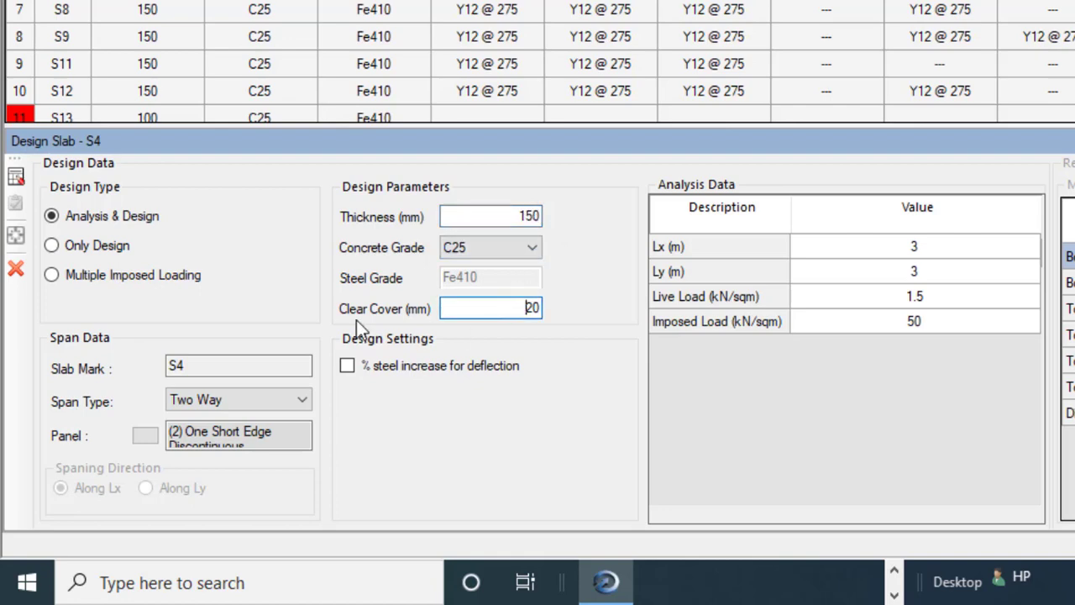
{"action": "left_click", "coordinate": [16, 177]}
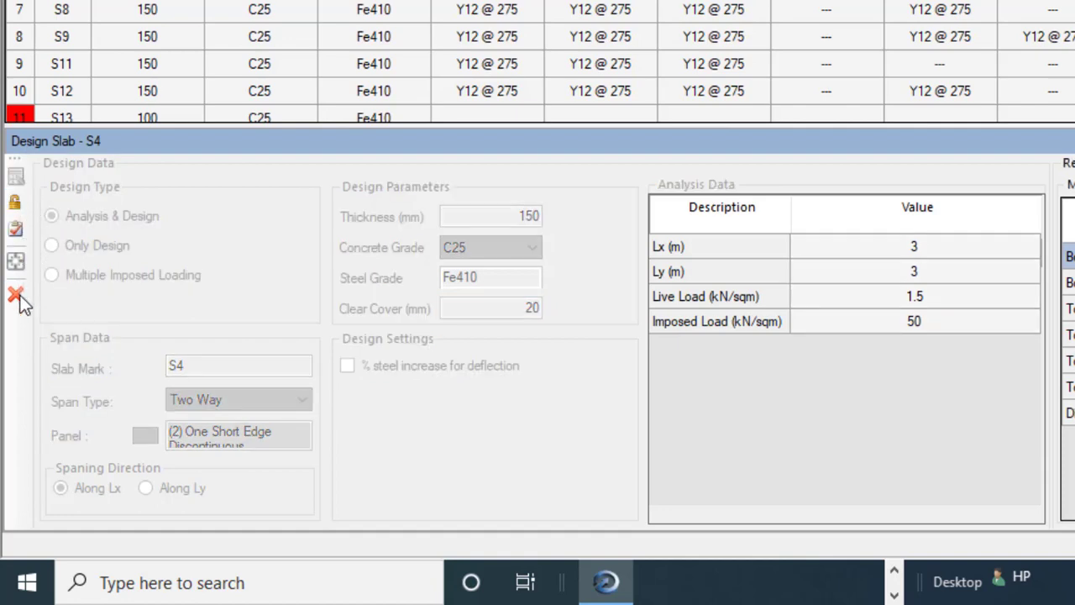
{"action": "left_click", "coordinate": [17, 231]}
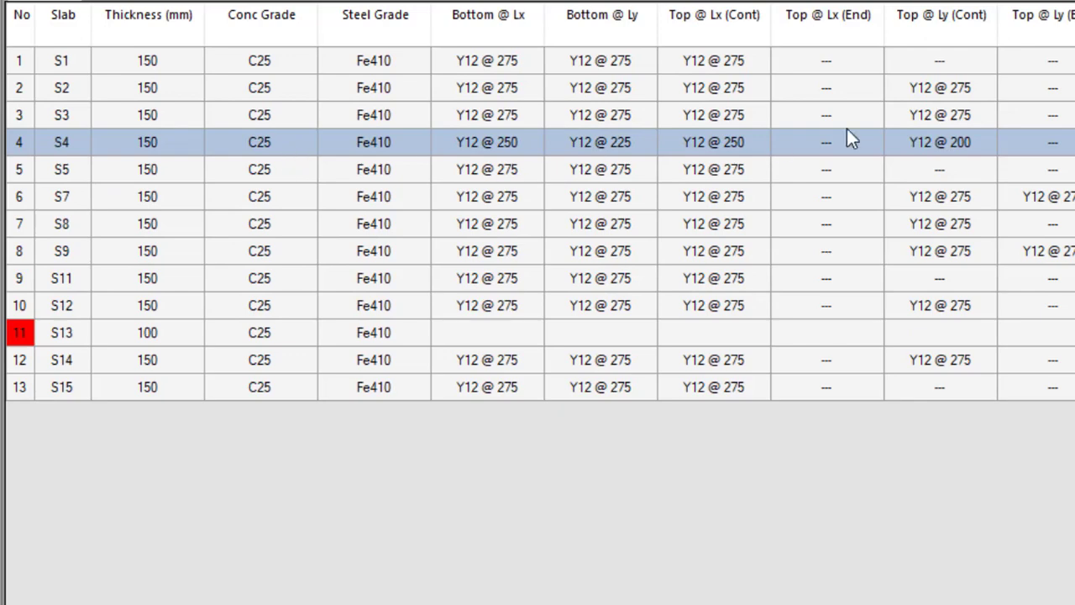
Redesign slab S13 individually with a thickness of 150 mm and accept its design
{"action": "left_click", "coordinate": [70, 332]}
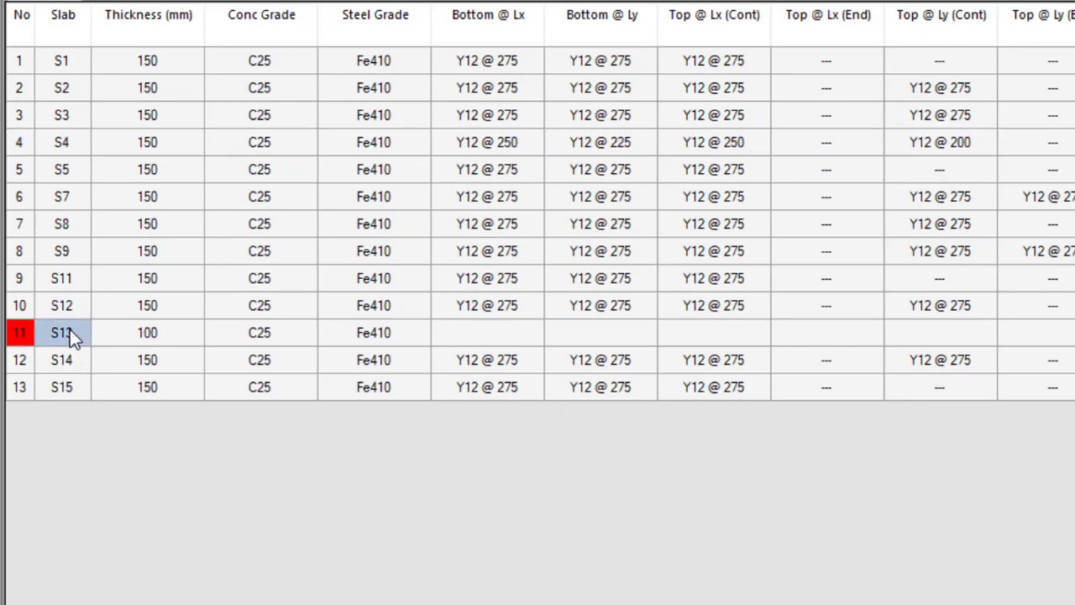
{"action": "right_click", "coordinate": [69, 330]}
{"action": "left_click", "coordinate": [148, 346]}
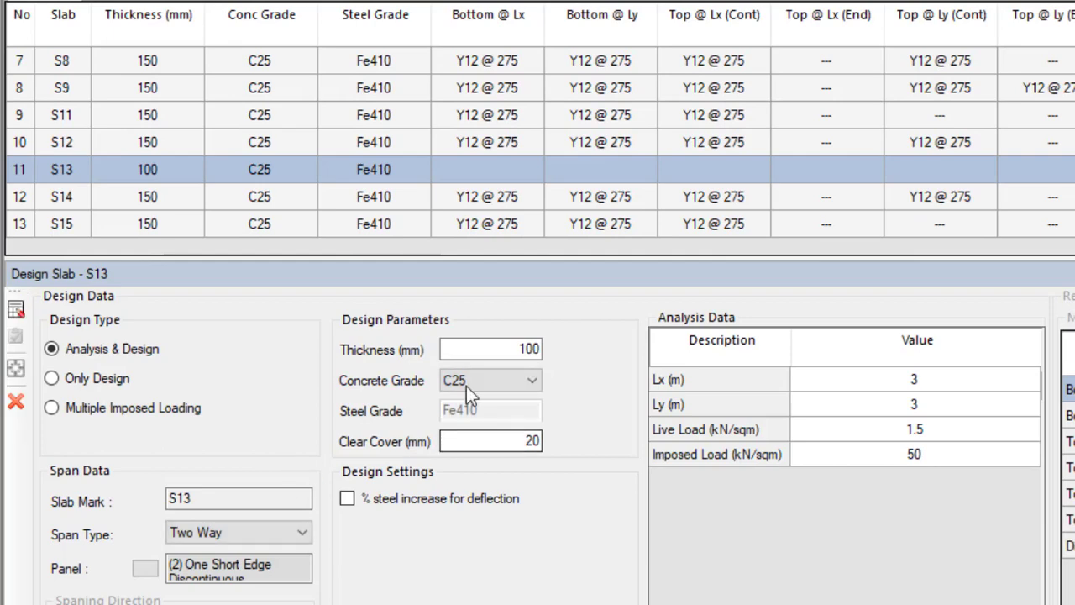
{"action": "double_click", "coordinate": [534, 349]}
{"action": "type", "text": "150"}
{"action": "key", "text": "Tab"}
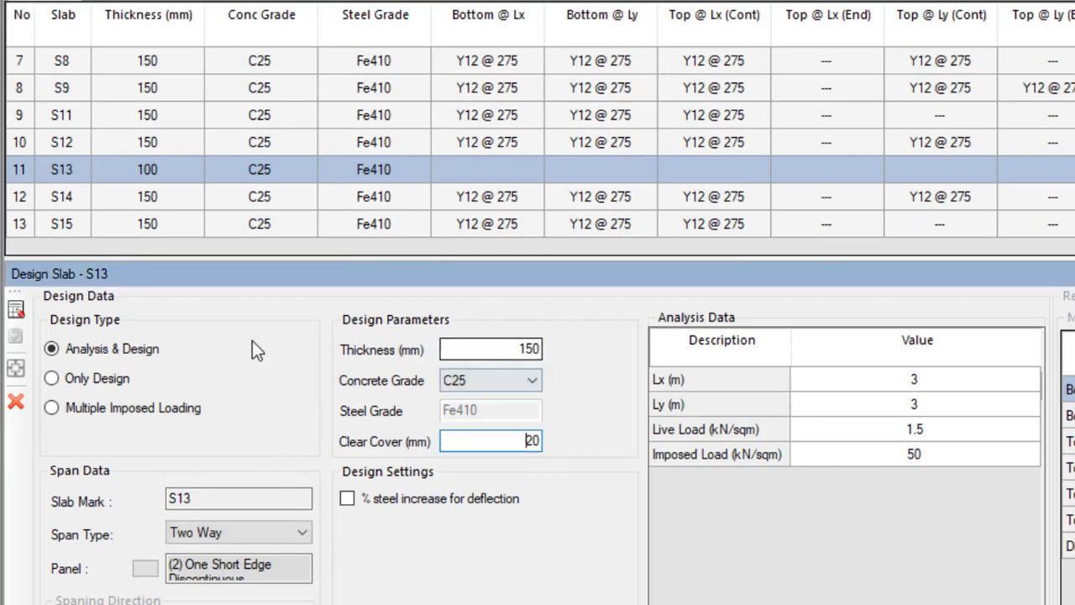
{"action": "left_click", "coordinate": [17, 312]}
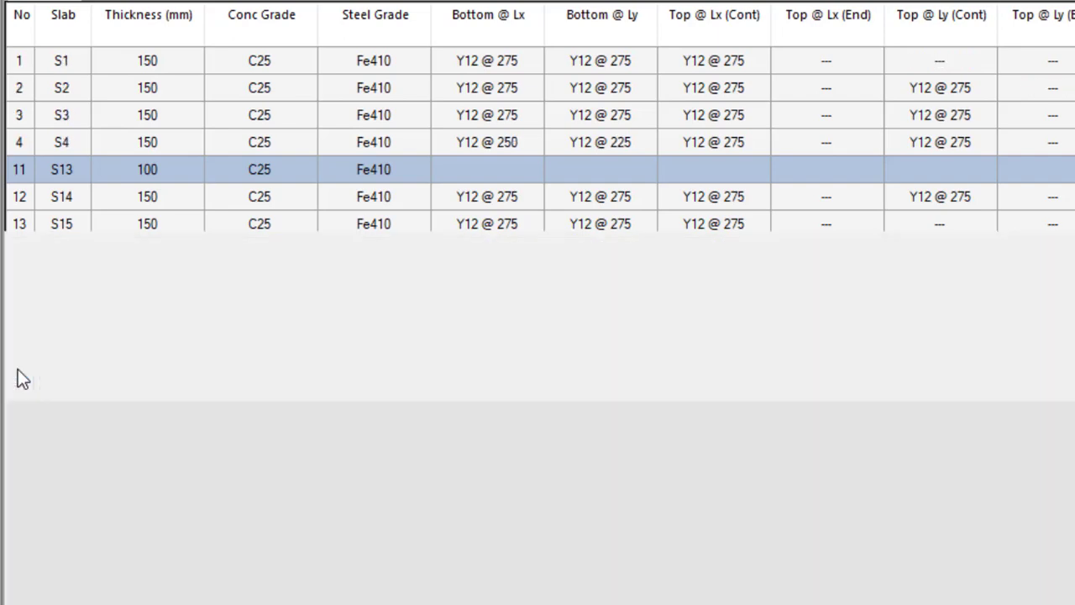
{"action": "left_click_drag", "start_coordinate": [167, 361], "coordinate": [174, 240]}
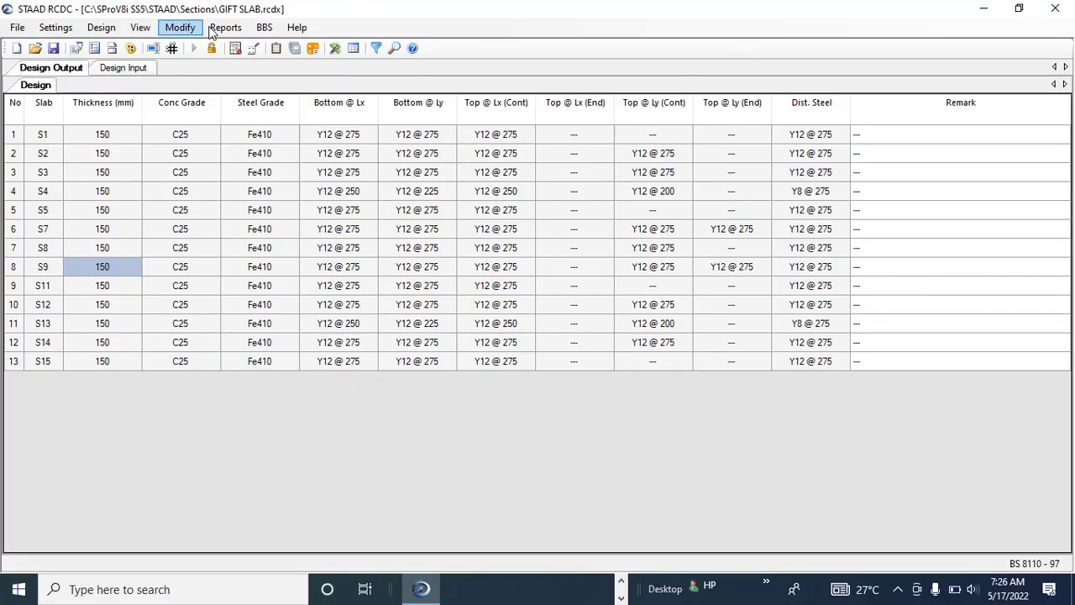
Open the General Arrangement Plan report and examine the slab marks and thicknesses on the 3 m level plan
{"action": "left_click", "coordinate": [215, 30]}
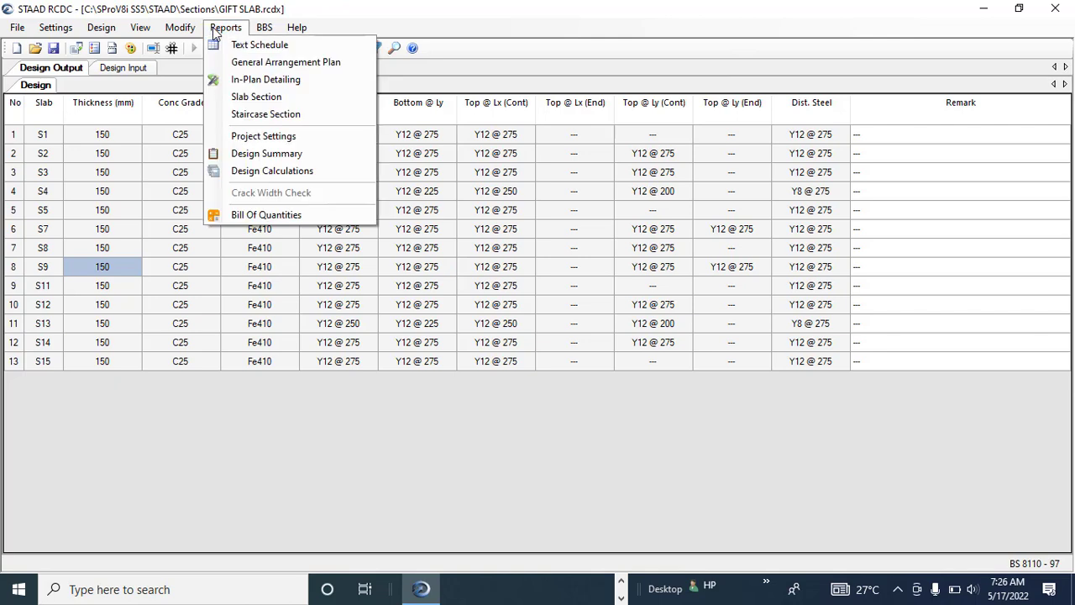
{"action": "left_click", "coordinate": [242, 63]}
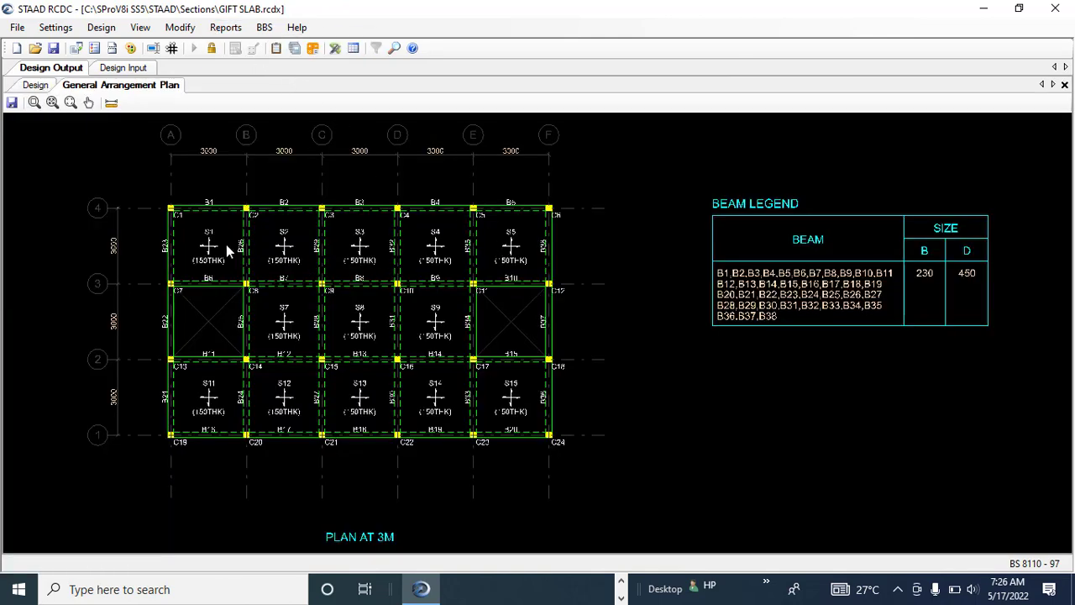
{"action": "scroll", "coordinate": [220, 242], "scroll_direction": "up", "scroll_amount": 4}
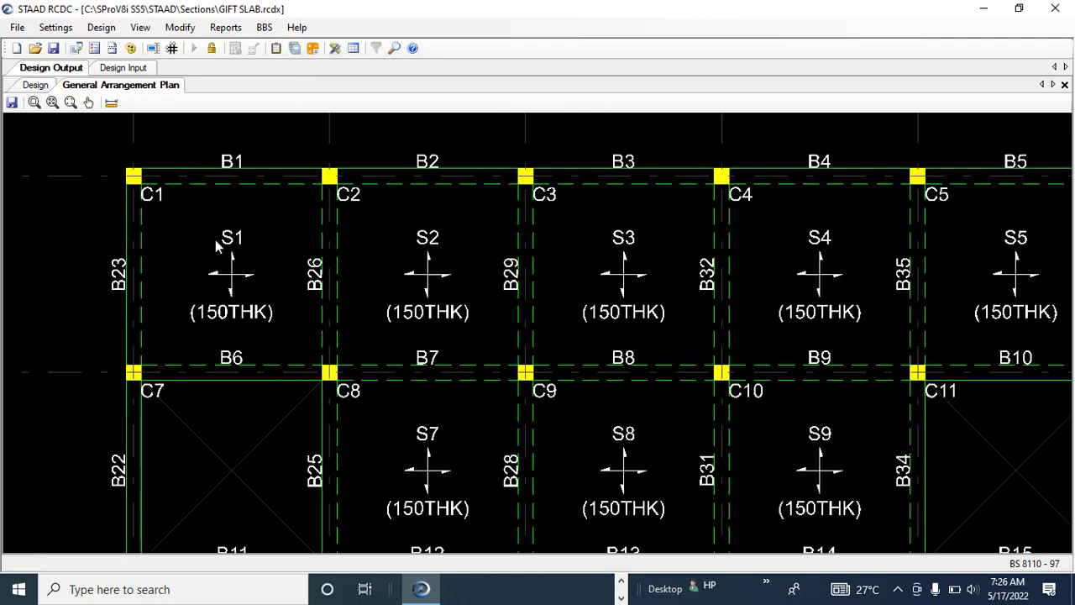
{"action": "scroll", "coordinate": [215, 239], "scroll_direction": "down", "scroll_amount": 1}
{"action": "scroll", "coordinate": [252, 277], "scroll_direction": "up", "scroll_amount": 1}
{"action": "scroll", "coordinate": [257, 280], "scroll_direction": "down", "scroll_amount": 1}
{"action": "scroll", "coordinate": [406, 257], "scroll_direction": "up", "scroll_amount": 1}
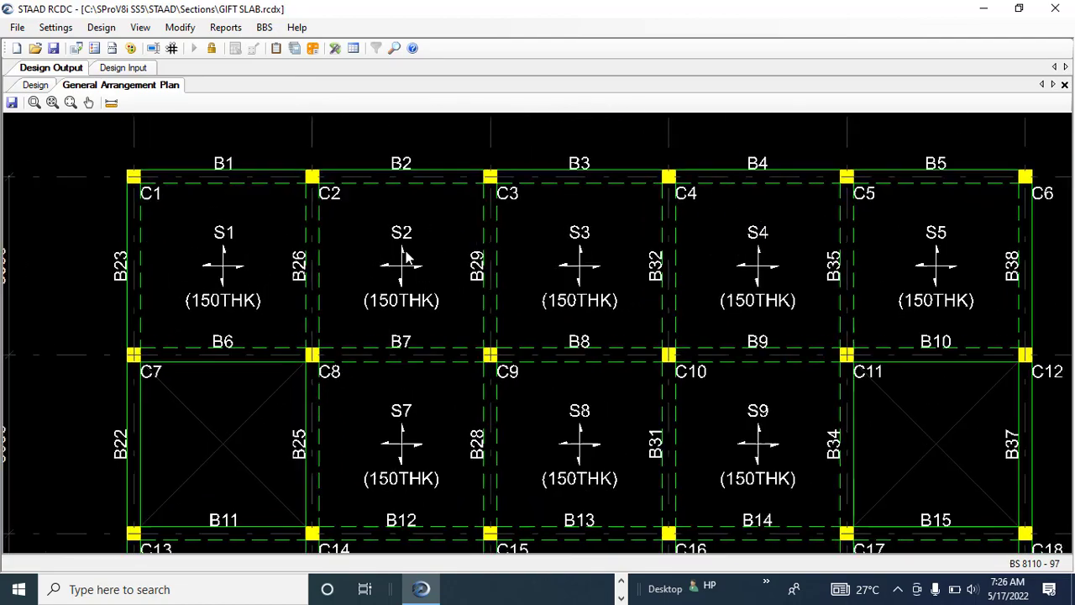
Examine the full 3 m level general arrangement plan and check its DXF save option without saving
{"action": "scroll", "coordinate": [406, 256], "scroll_direction": "down", "scroll_amount": 2}
{"action": "scroll", "coordinate": [728, 333], "scroll_direction": "down", "scroll_amount": 2}
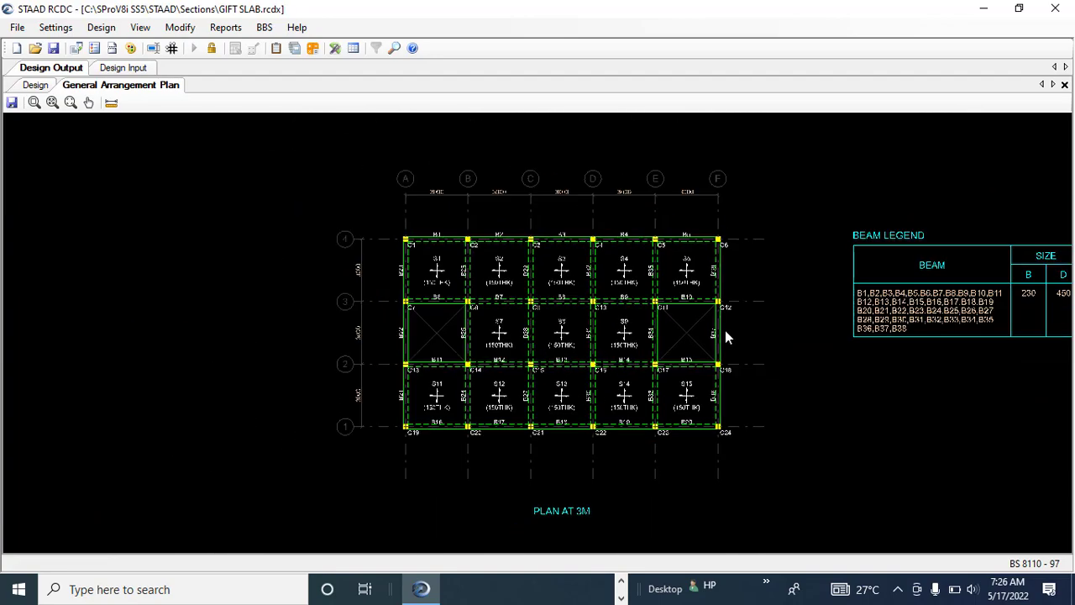
{"action": "scroll", "coordinate": [725, 323], "scroll_direction": "up", "scroll_amount": 4}
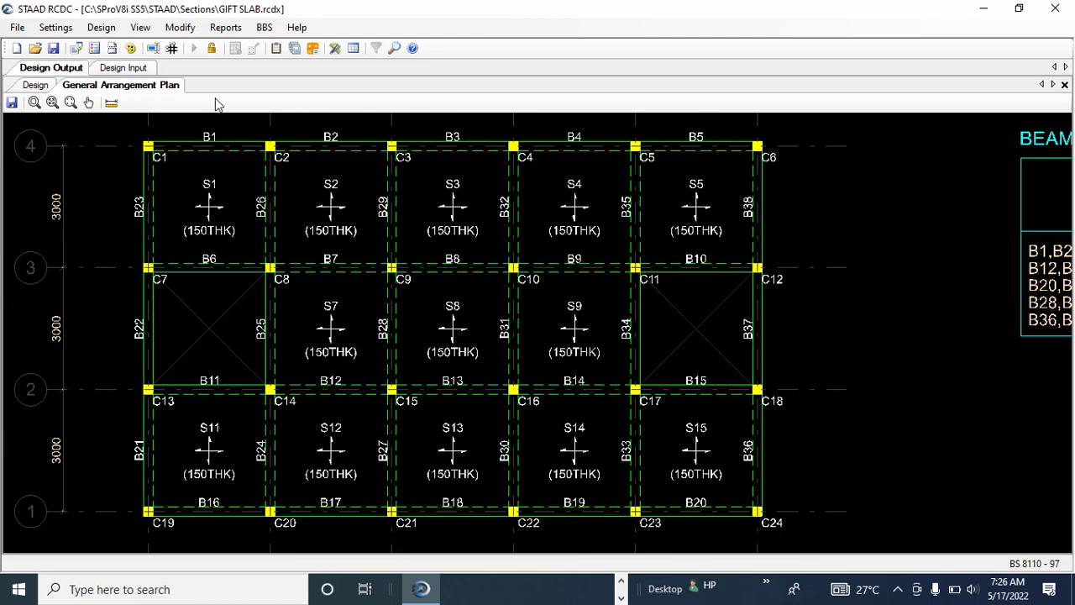
{"action": "left_click", "coordinate": [12, 102]}
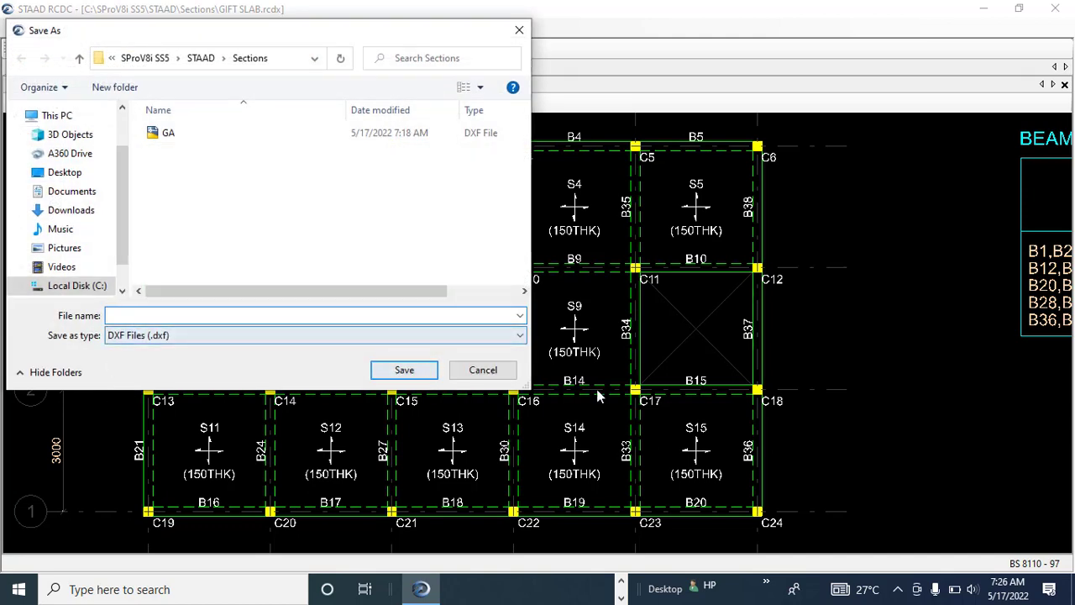
{"action": "left_click", "coordinate": [483, 370]}
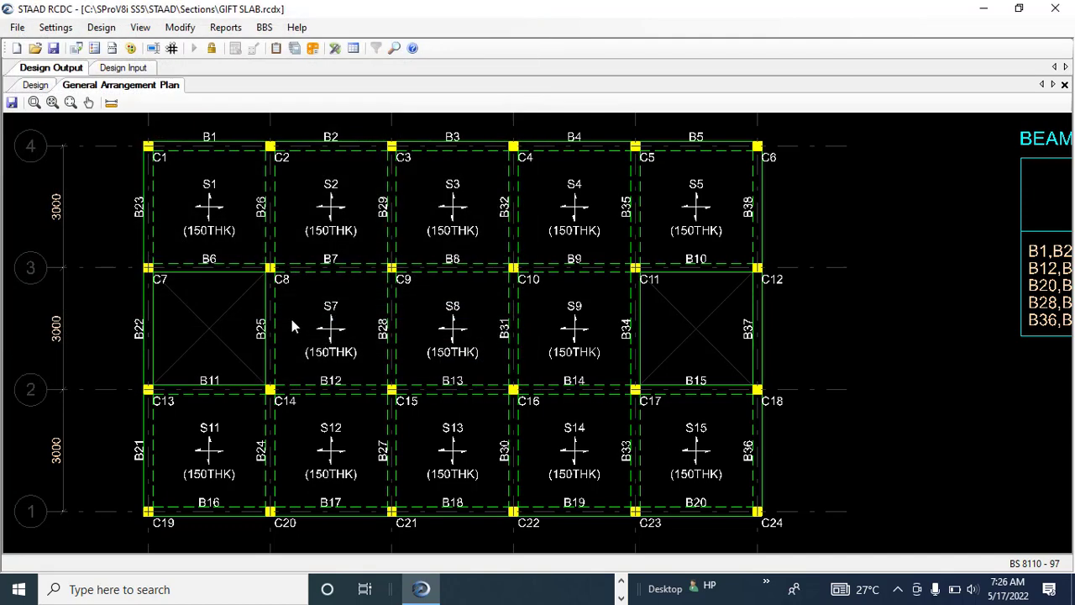
Close the General Arrangement Plan and generate the In-Plan Detailing report for the designed slabs
{"action": "left_click", "coordinate": [226, 27]}
{"action": "left_click", "coordinate": [760, 107]}
{"action": "left_click", "coordinate": [1064, 84]}
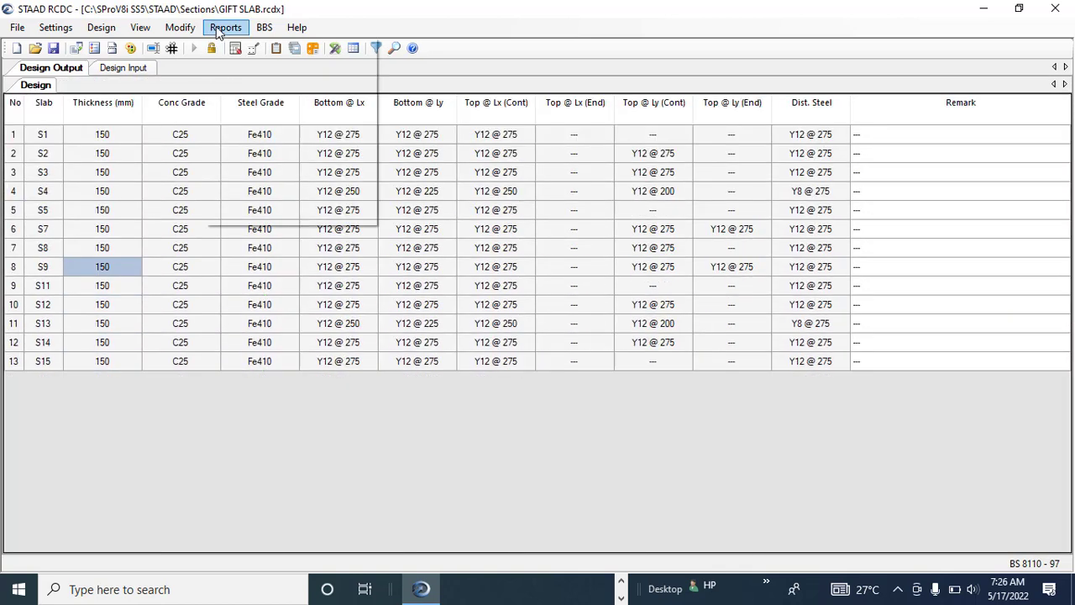
{"action": "left_click", "coordinate": [225, 26]}
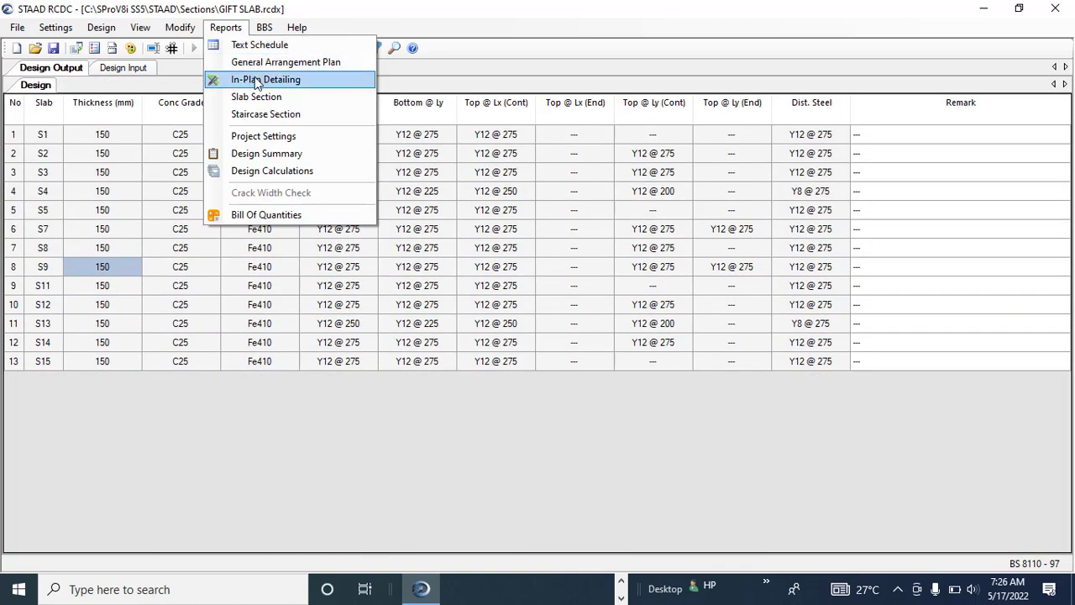
{"action": "left_click", "coordinate": [258, 81]}
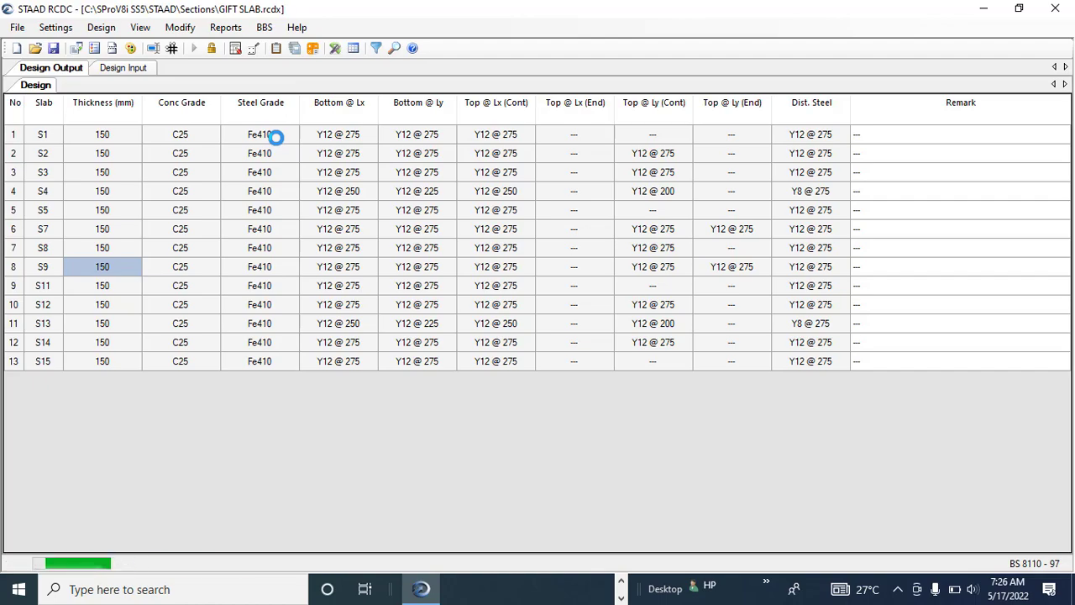
Examine the bent-up reinforcement callouts, bar lines and extension lengths in slabs S1 and S2
{"action": "scroll", "coordinate": [549, 237], "scroll_direction": "up", "scroll_amount": 2}
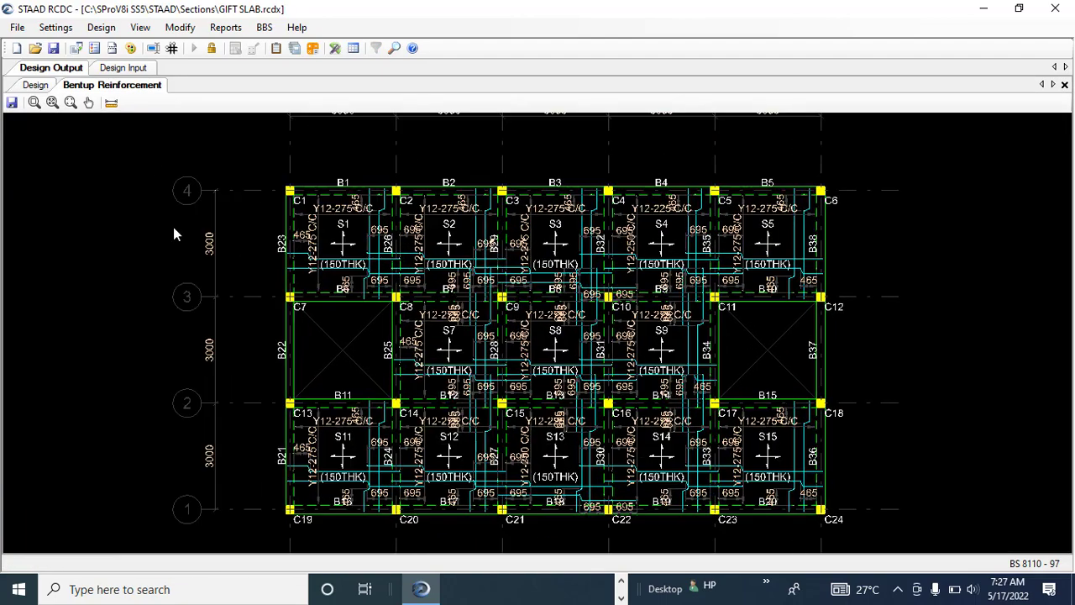
{"action": "scroll", "coordinate": [384, 278], "scroll_direction": "up", "scroll_amount": 5}
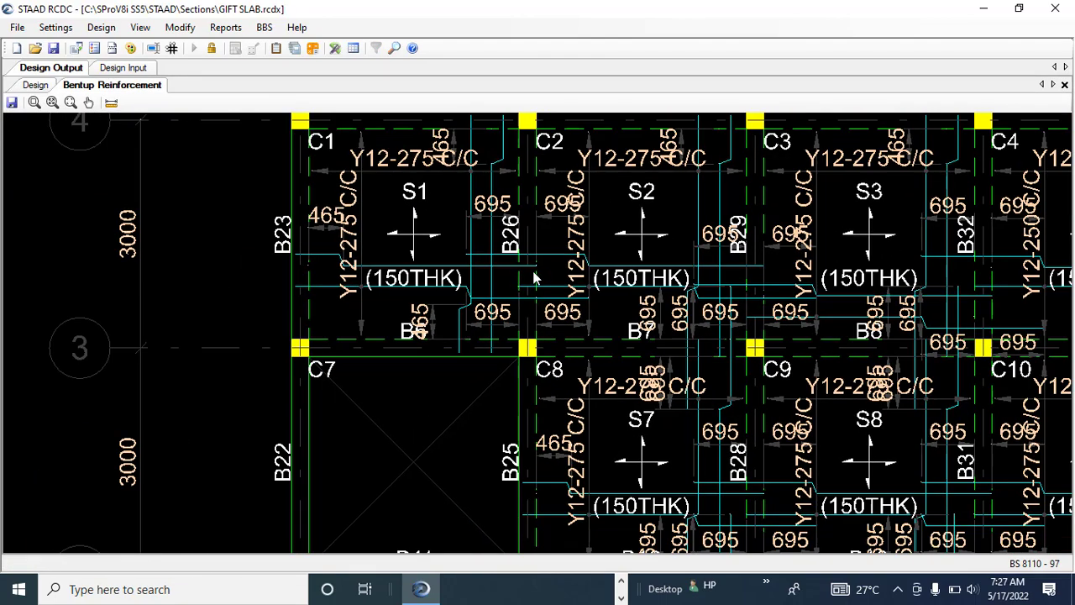
{"action": "mouse_move", "coordinate": [535, 278]}
{"action": "middle_mouse_down"}
{"action": "mouse_move", "coordinate": [456, 285]}
{"action": "mouse_move", "coordinate": [334, 265]}
{"action": "middle_mouse_up"}
{"action": "scroll", "coordinate": [305, 275], "scroll_direction": "up", "scroll_amount": 2}
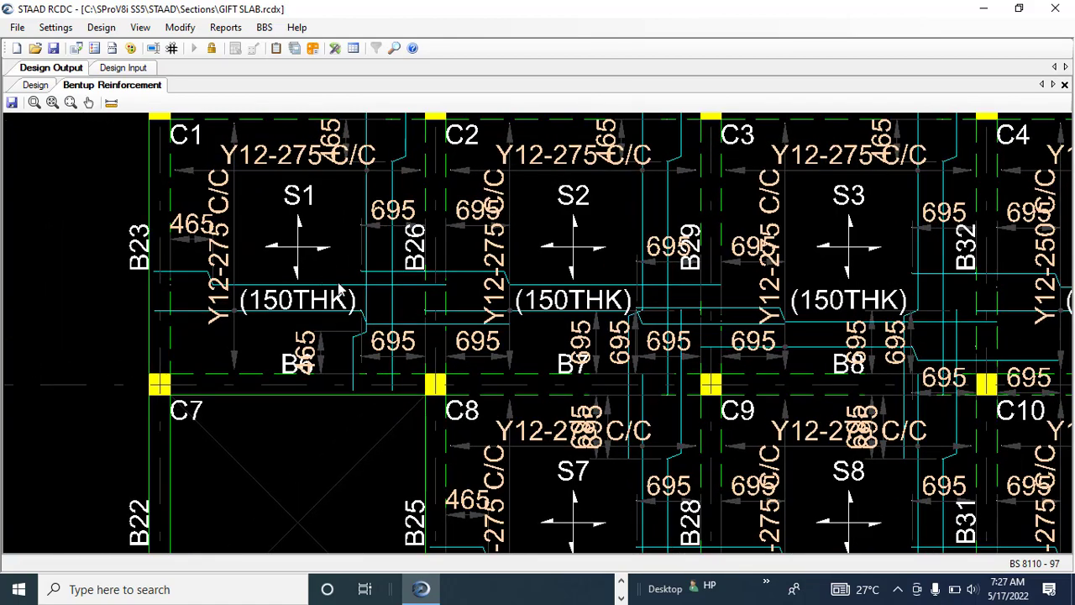
{"action": "scroll", "coordinate": [318, 284], "scroll_direction": "up", "scroll_amount": 1}
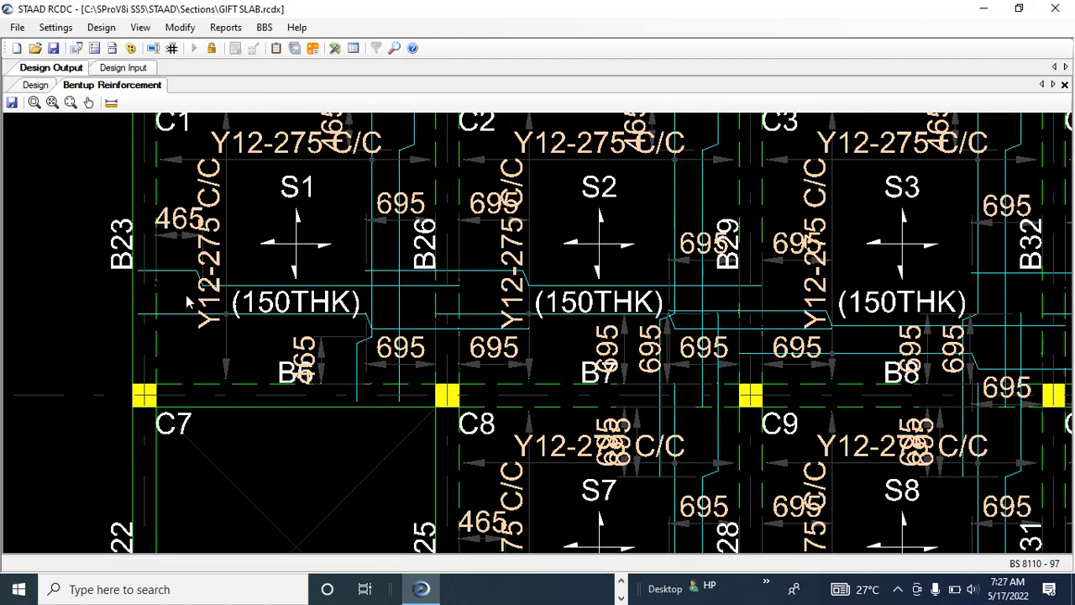
{"action": "scroll", "coordinate": [178, 292], "scroll_direction": "up", "scroll_amount": 1}
{"action": "scroll", "coordinate": [194, 290], "scroll_direction": "up", "scroll_amount": 1}
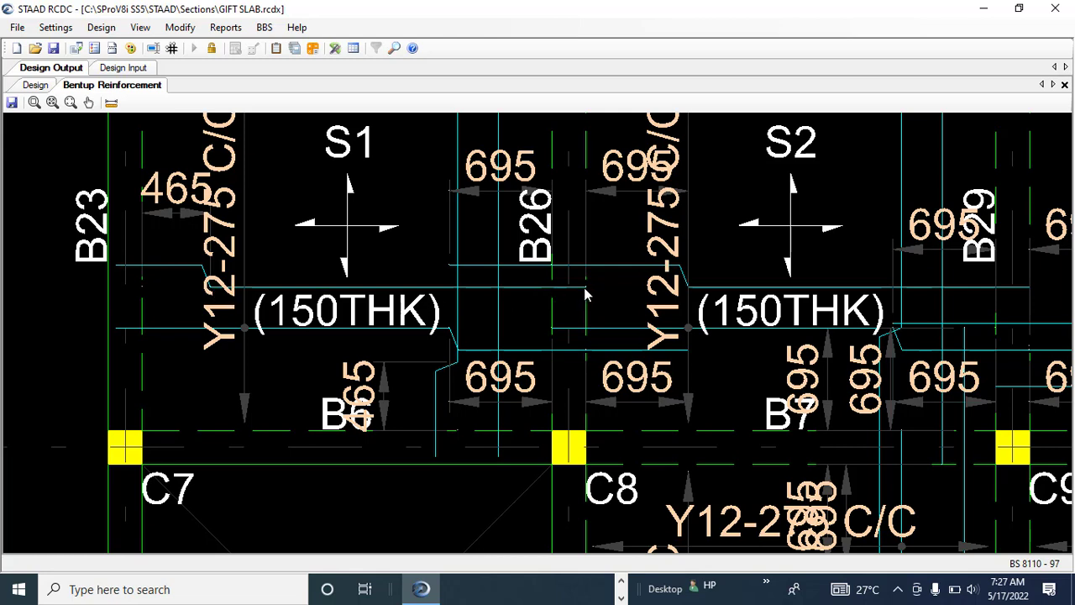
{"action": "scroll", "coordinate": [578, 295], "scroll_direction": "down", "scroll_amount": 2}
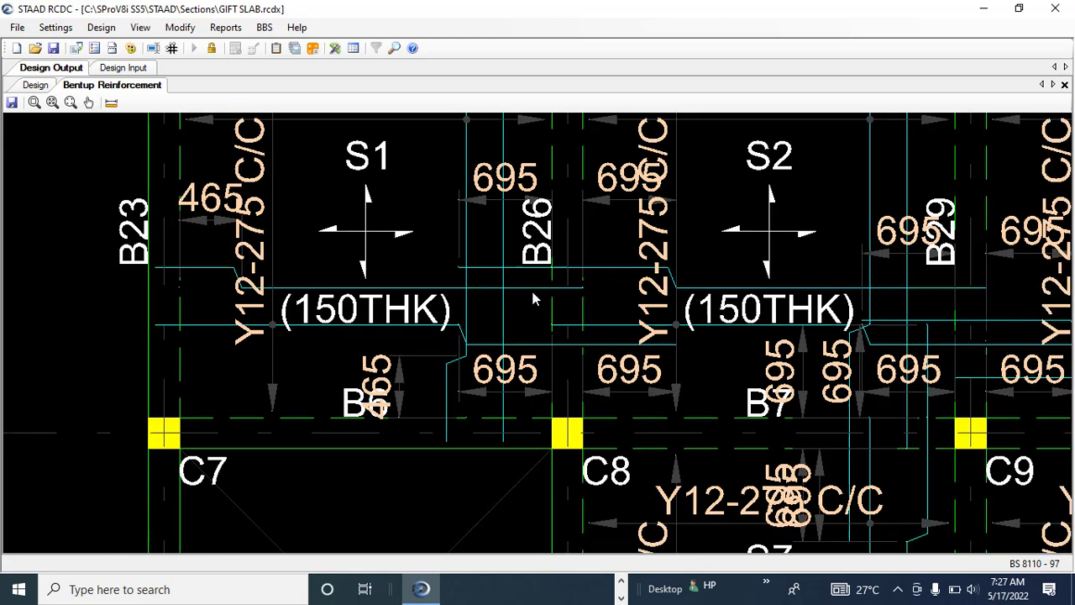
{"action": "scroll", "coordinate": [522, 275], "scroll_direction": "up", "scroll_amount": 1}
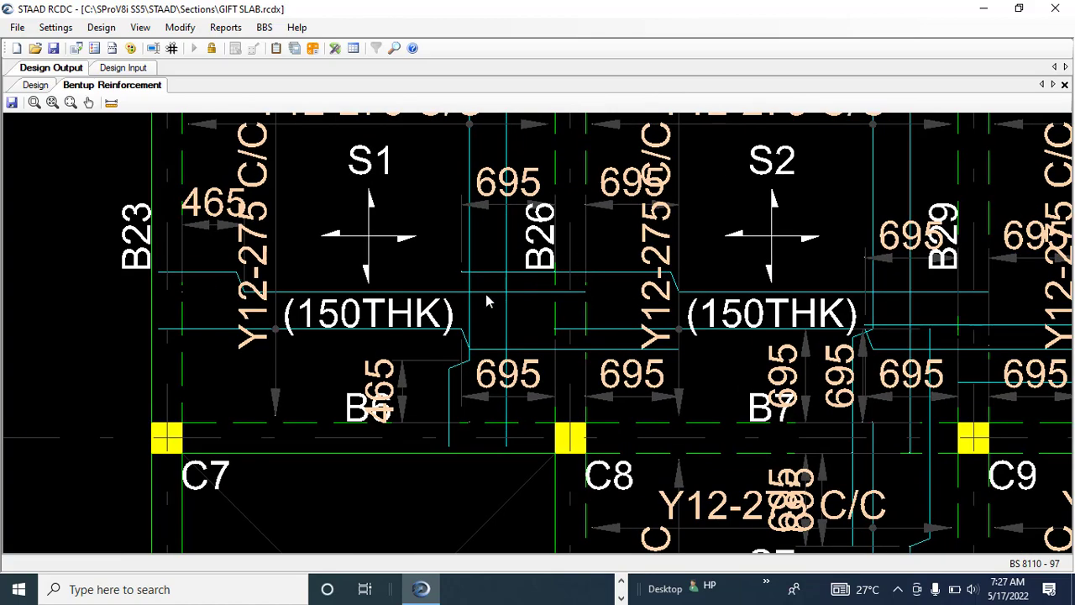
{"action": "scroll", "coordinate": [611, 287], "scroll_direction": "down", "scroll_amount": 1}
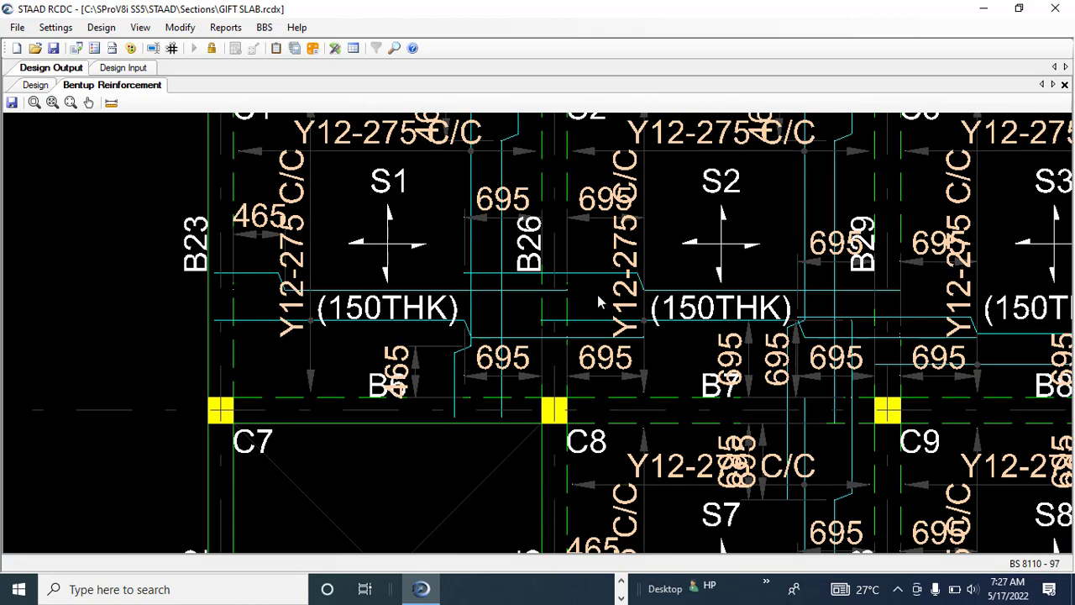
Examine the bent-up reinforcement across slabs S2 and S3 and over the whole 3 m level plan
{"action": "scroll", "coordinate": [597, 298], "scroll_direction": "down", "scroll_amount": 1}
{"action": "mouse_move", "coordinate": [791, 287]}
{"action": "middle_mouse_down"}
{"action": "mouse_move", "coordinate": [653, 316]}
{"action": "mouse_move", "coordinate": [349, 316]}
{"action": "middle_mouse_up"}
{"action": "scroll", "coordinate": [349, 316], "scroll_direction": "up", "scroll_amount": 2}
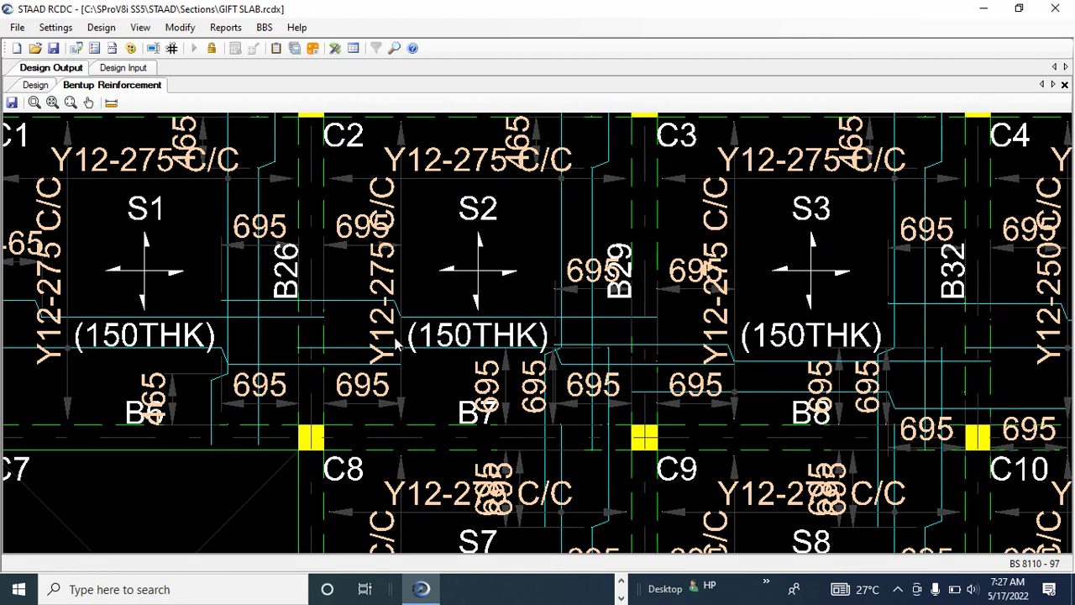
{"action": "scroll", "coordinate": [398, 341], "scroll_direction": "down", "scroll_amount": 2}
{"action": "scroll", "coordinate": [520, 178], "scroll_direction": "up", "scroll_amount": 2}
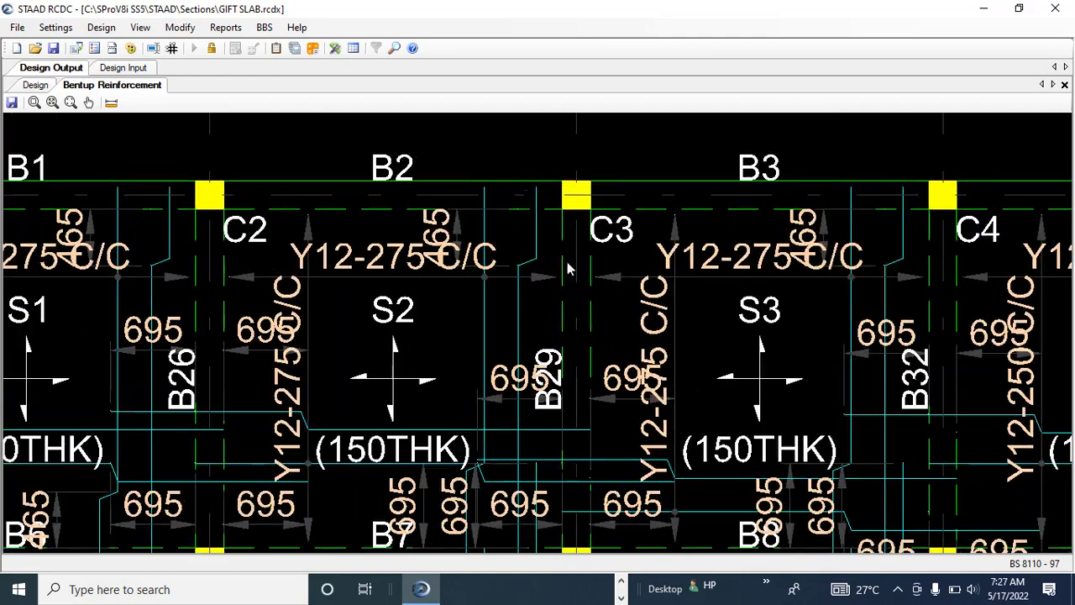
{"action": "scroll", "coordinate": [437, 312], "scroll_direction": "down", "scroll_amount": 3}
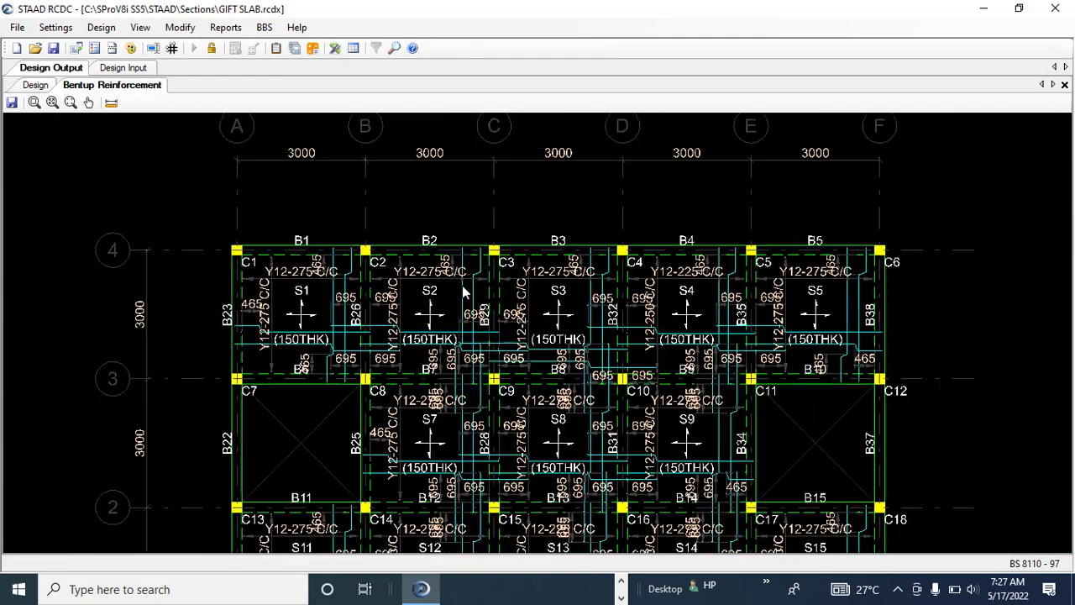
{"action": "scroll", "coordinate": [523, 409], "scroll_direction": "down", "scroll_amount": 1}
{"action": "scroll", "coordinate": [523, 294], "scroll_direction": "down", "scroll_amount": 2}
{"action": "scroll", "coordinate": [308, 247], "scroll_direction": "down", "scroll_amount": 1}
{"action": "scroll", "coordinate": [269, 296], "scroll_direction": "down", "scroll_amount": 1}
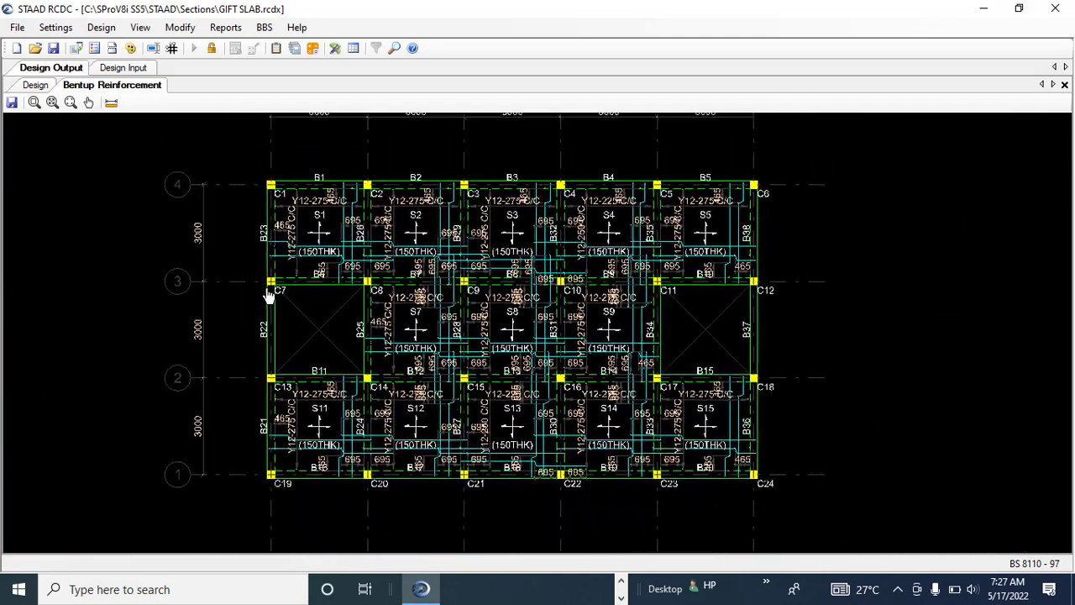
{"action": "left_click", "coordinate": [225, 26]}
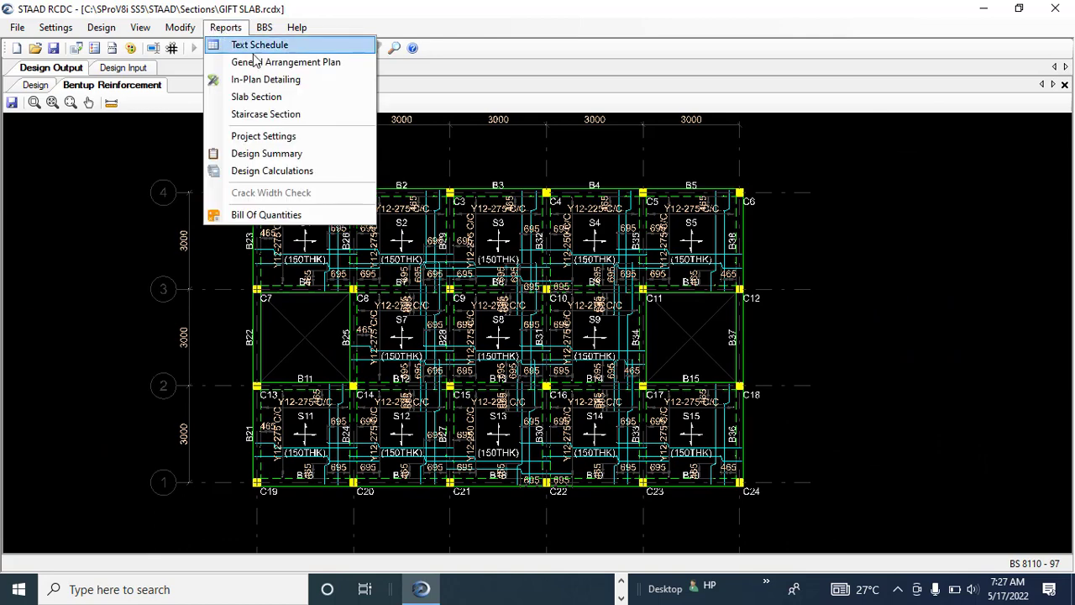
{"action": "left_click", "coordinate": [248, 100]}
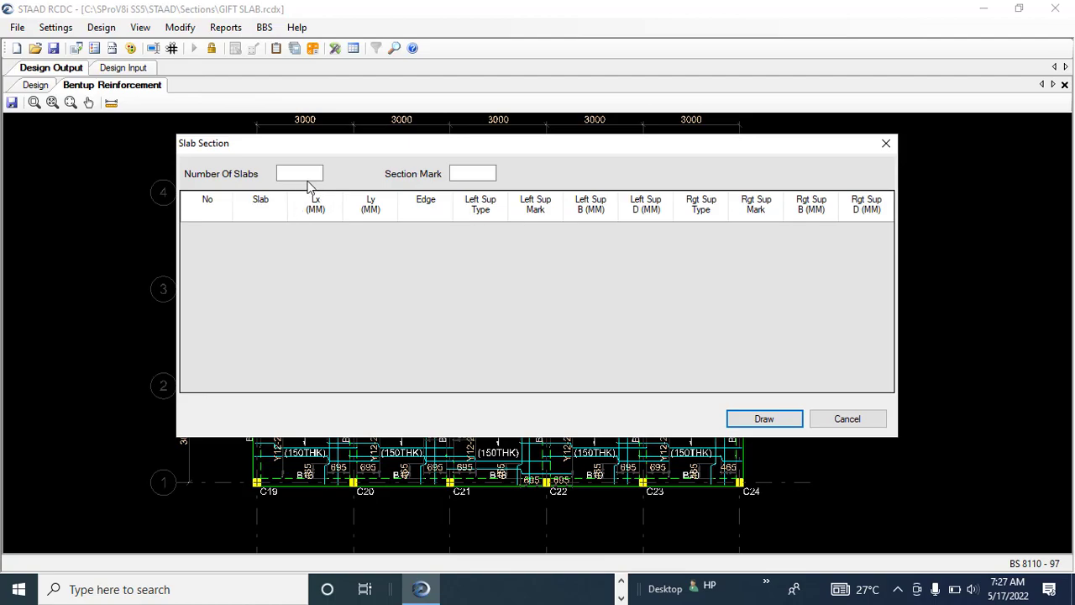
{"action": "mouse_move", "coordinate": [324, 150]}
{"action": "left_mouse_down"}
{"action": "mouse_move", "coordinate": [350, 352]}
{"action": "mouse_move", "coordinate": [337, 353]}
{"action": "left_mouse_up"}
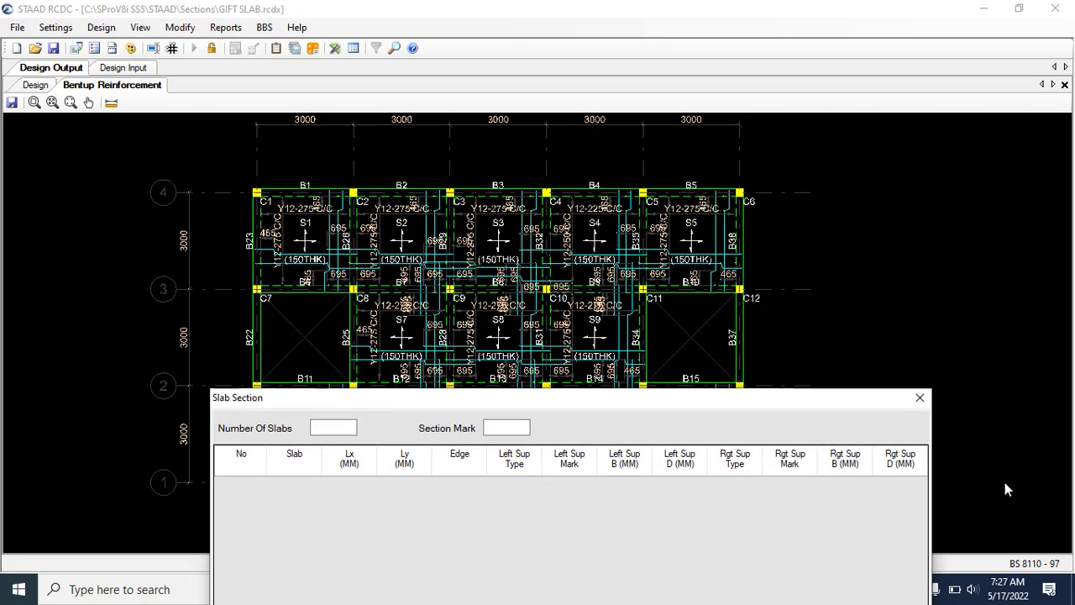
{"action": "left_click", "coordinate": [920, 397]}
Examine the row of slabs S1 to S5 on the reinforcement plan to identify a section's slabs and supporting beams
{"action": "scroll", "coordinate": [418, 229], "scroll_direction": "up", "scroll_amount": 5}
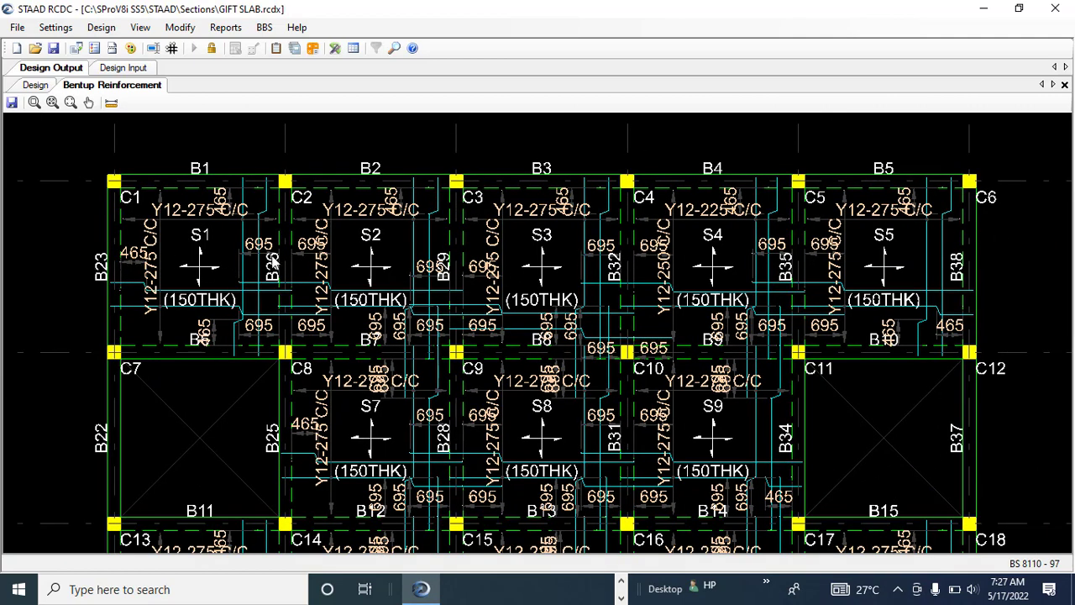
{"action": "scroll", "coordinate": [78, 276], "scroll_direction": "up", "scroll_amount": 2}
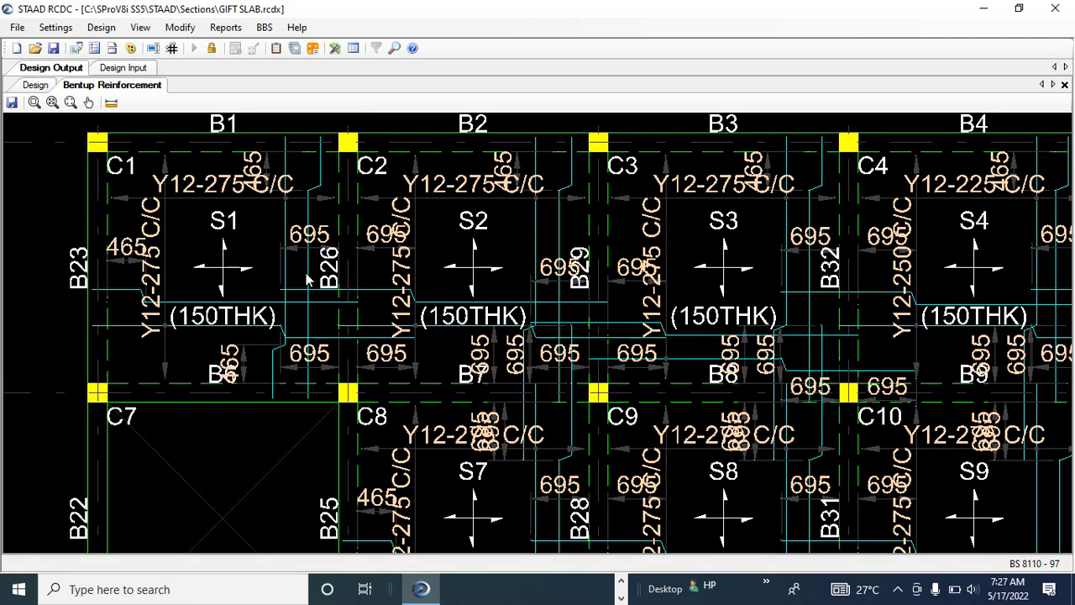
{"action": "scroll", "coordinate": [298, 276], "scroll_direction": "right", "scroll_amount": 1}
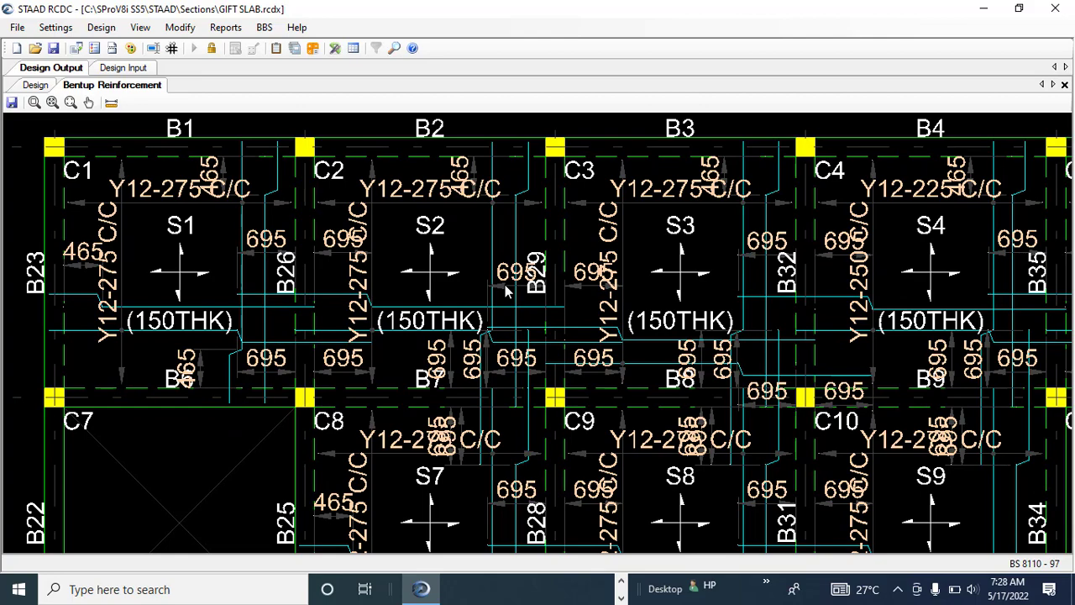
{"action": "scroll", "coordinate": [505, 285], "scroll_direction": "right", "scroll_amount": 2}
{"action": "scroll", "coordinate": [648, 328], "scroll_direction": "right", "scroll_amount": 3}
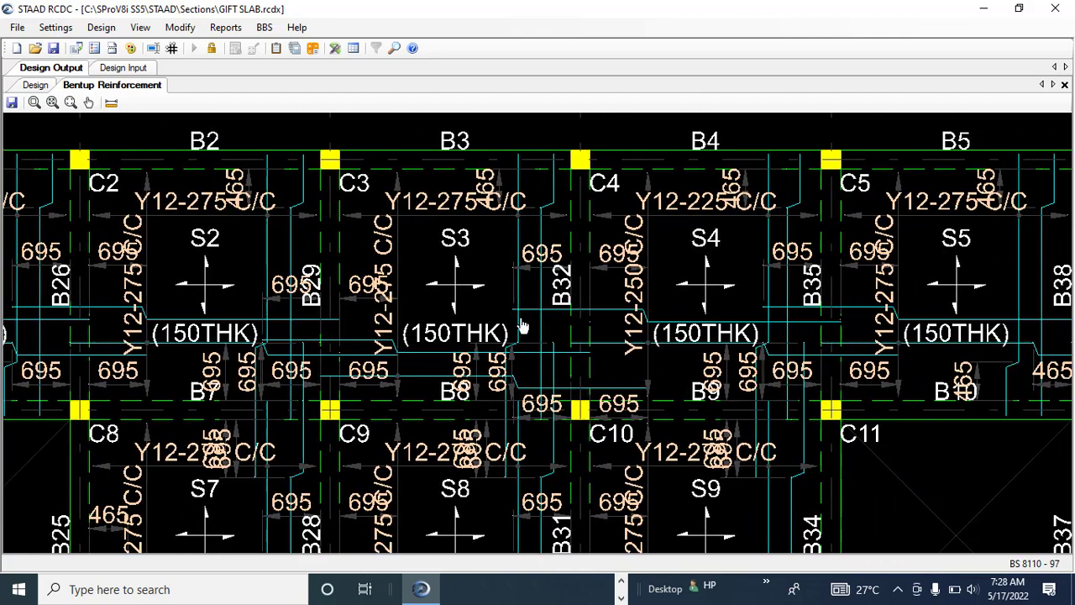
{"action": "scroll", "coordinate": [586, 330], "scroll_direction": "right", "scroll_amount": 5}
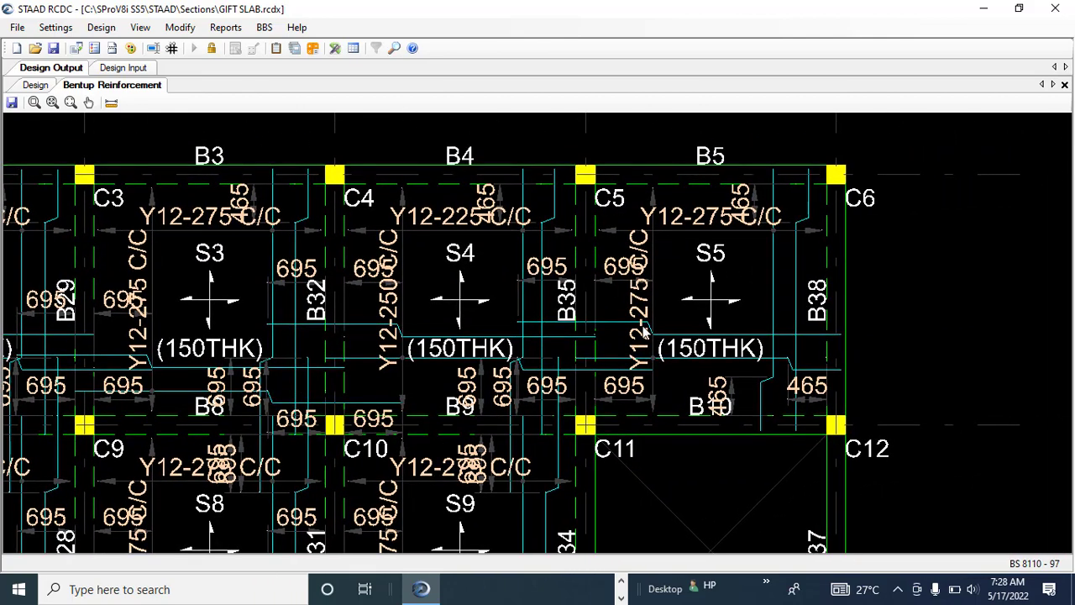
{"action": "scroll", "coordinate": [645, 334], "scroll_direction": "left", "scroll_amount": 7}
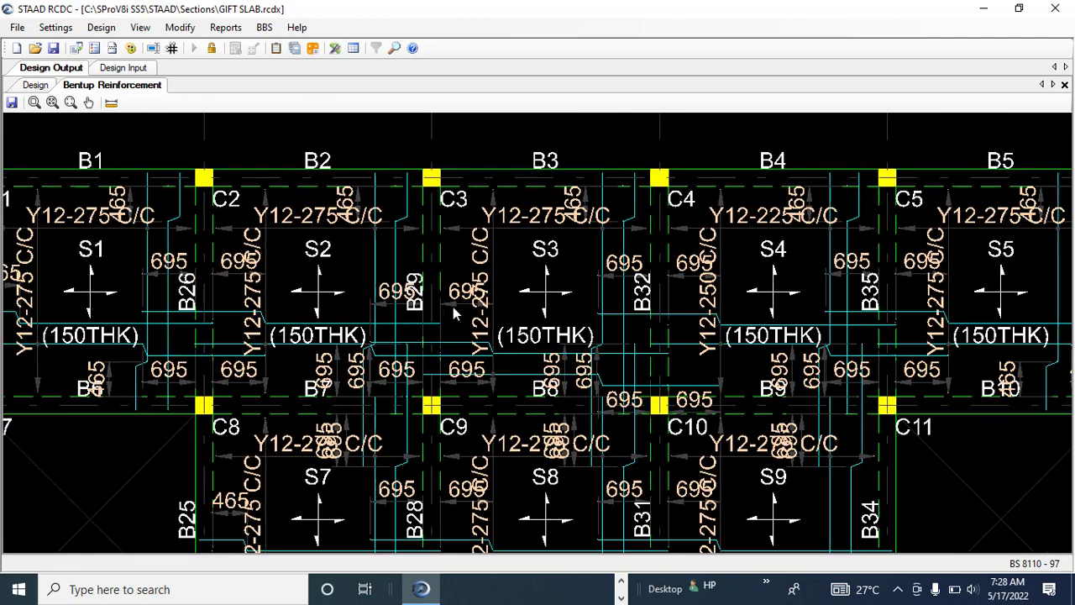
{"action": "scroll", "coordinate": [454, 312], "scroll_direction": "down", "scroll_amount": 1}
{"action": "scroll", "coordinate": [57, 290], "scroll_direction": "up", "scroll_amount": 1}
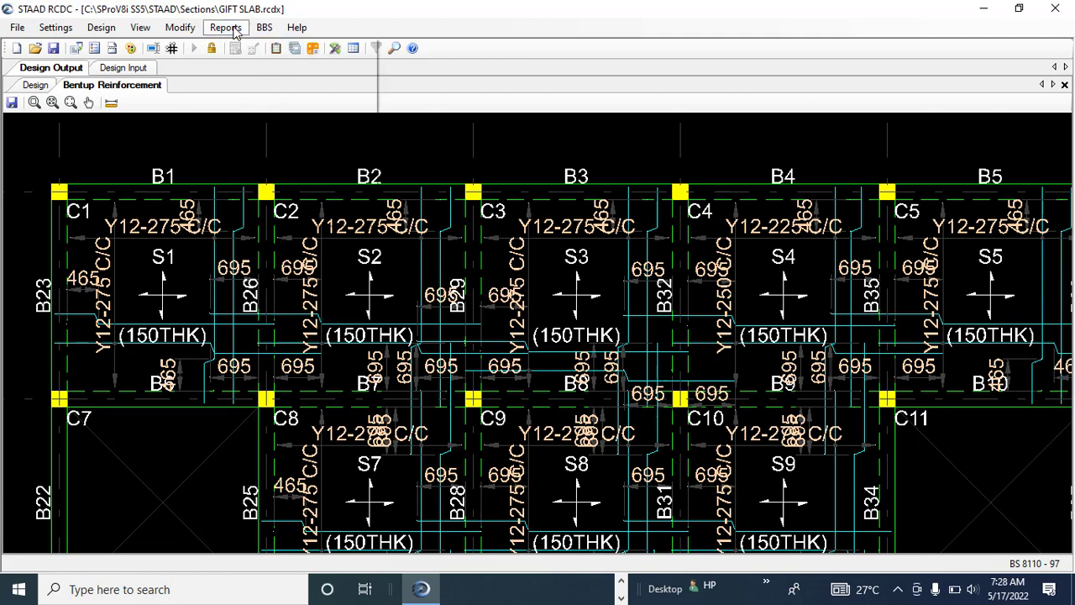
Start a slab section report covering 5 slabs with section mark A
{"action": "left_click", "coordinate": [226, 28]}
{"action": "left_click", "coordinate": [246, 97]}
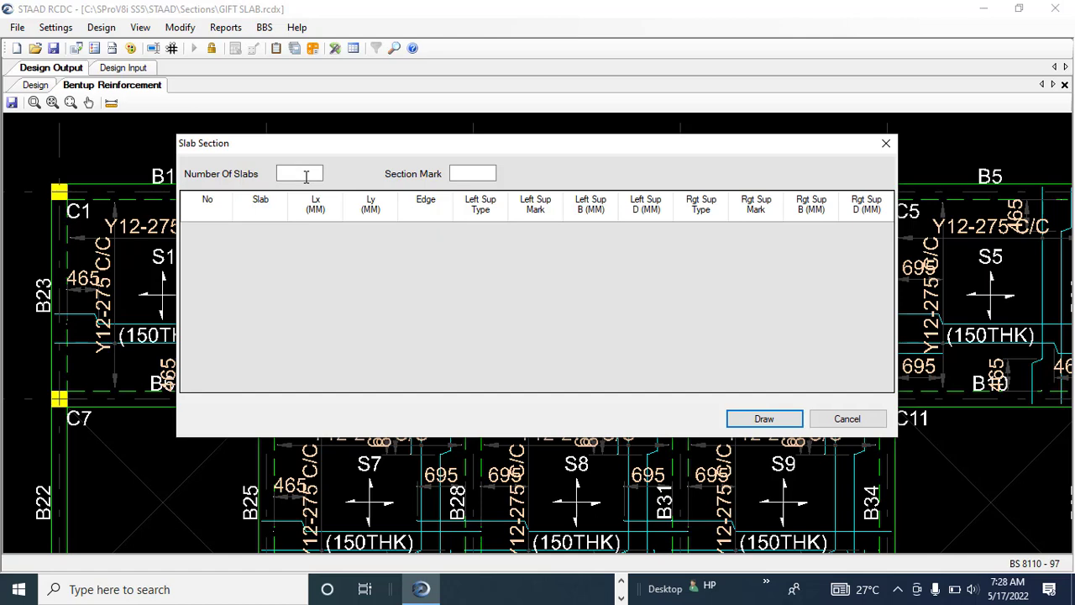
{"action": "left_click_drag", "start_coordinate": [338, 151], "coordinate": [290, 429]}
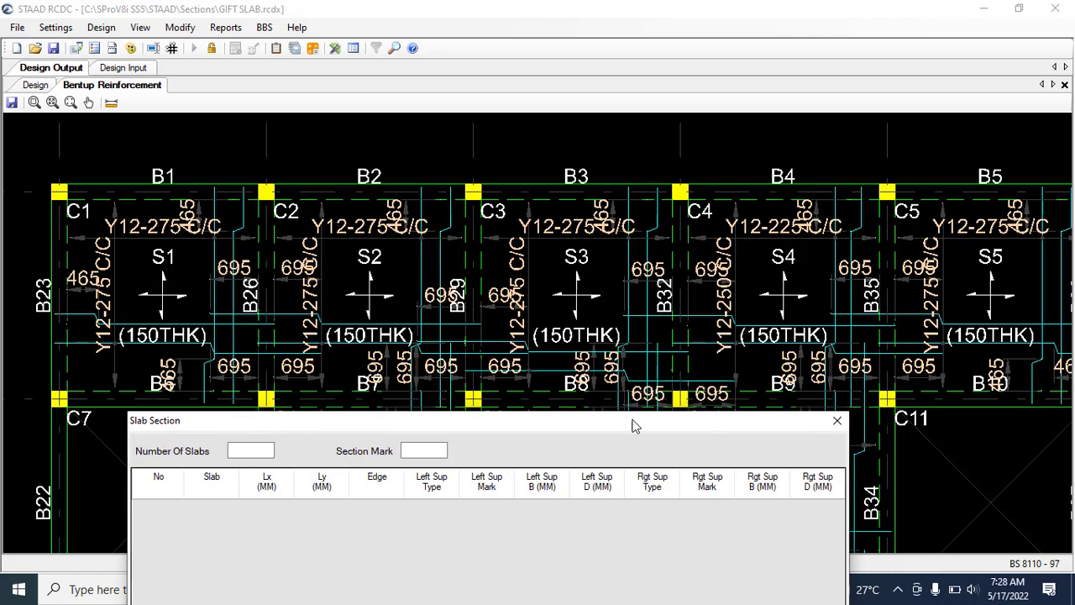
{"action": "left_click_drag", "start_coordinate": [521, 435], "coordinate": [580, 233]}
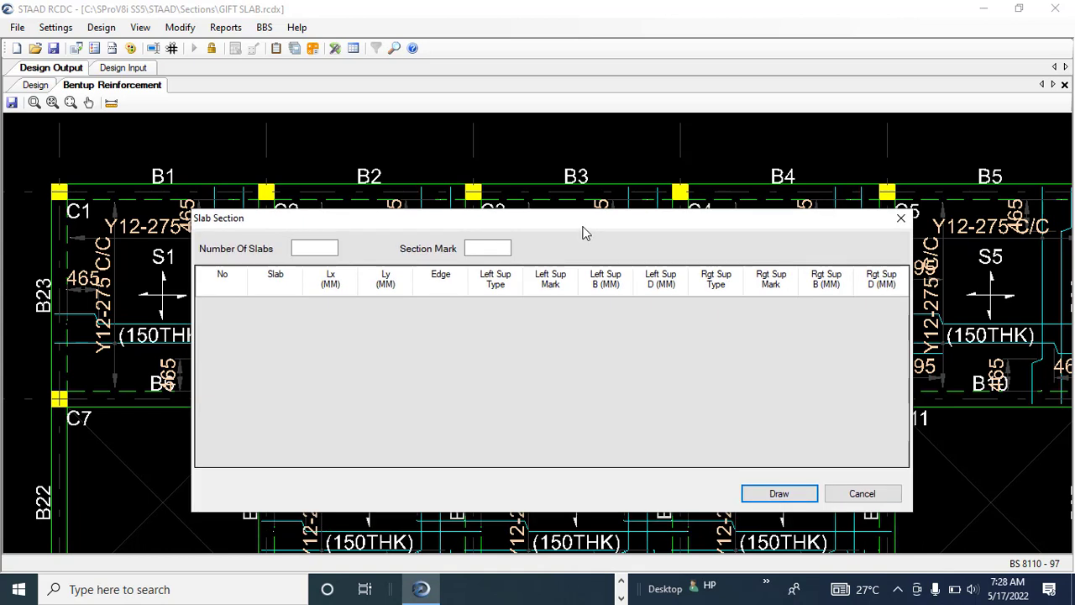
{"action": "left_click", "coordinate": [305, 251]}
{"action": "type", "text": "5"}
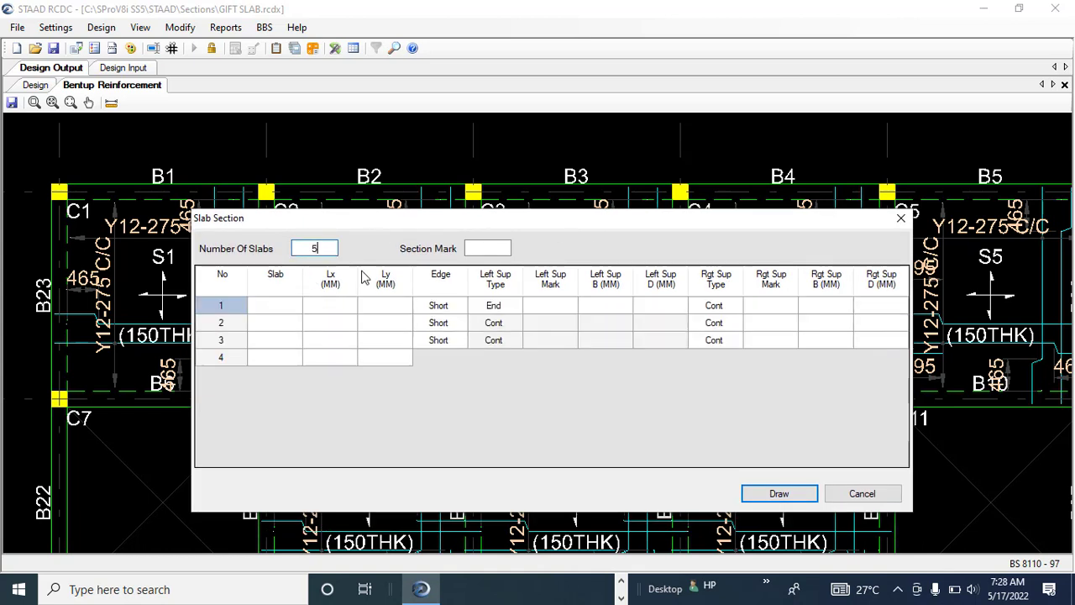
{"action": "key", "text": "Tab"}
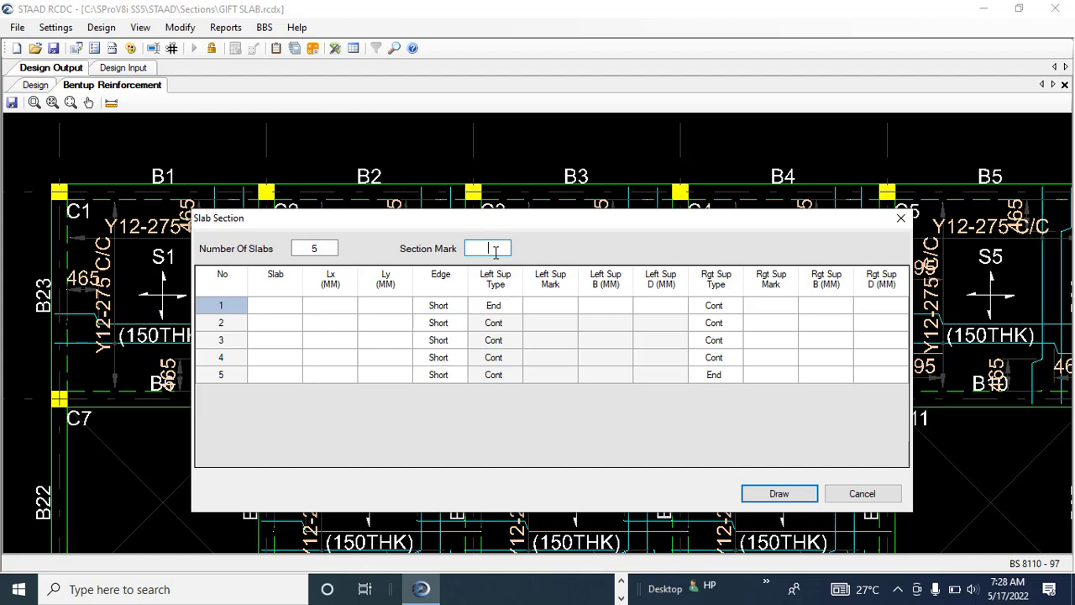
{"action": "type", "text": "A"}
Assign slabs S1 and S2 to the first two rows of section A
{"action": "left_click", "coordinate": [267, 310]}
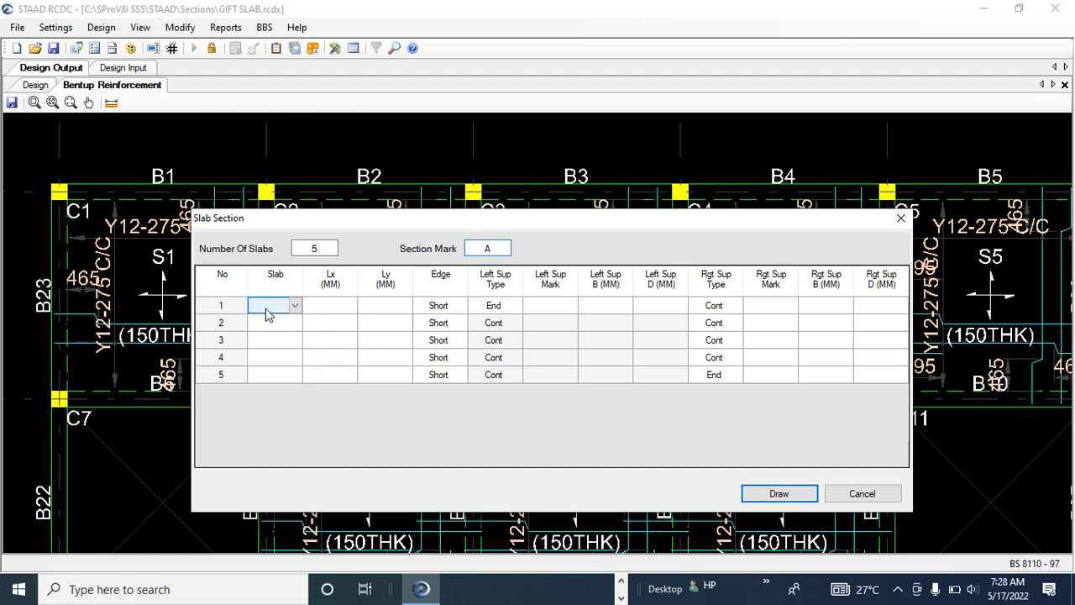
{"action": "left_click_drag", "start_coordinate": [287, 233], "coordinate": [405, 328]}
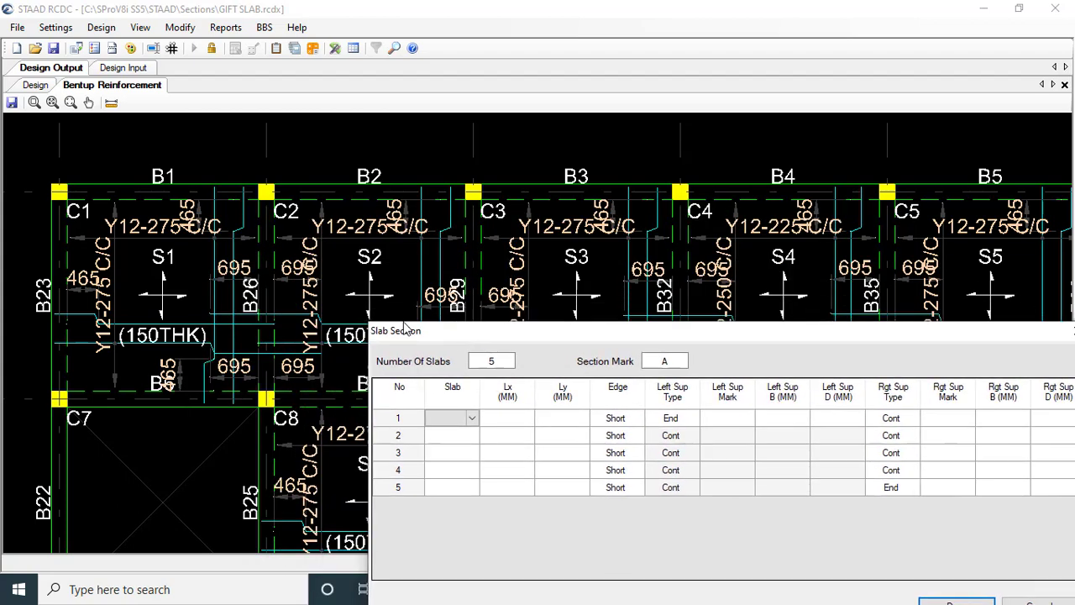
{"action": "left_click", "coordinate": [473, 418]}
{"action": "left_click", "coordinate": [437, 431]}
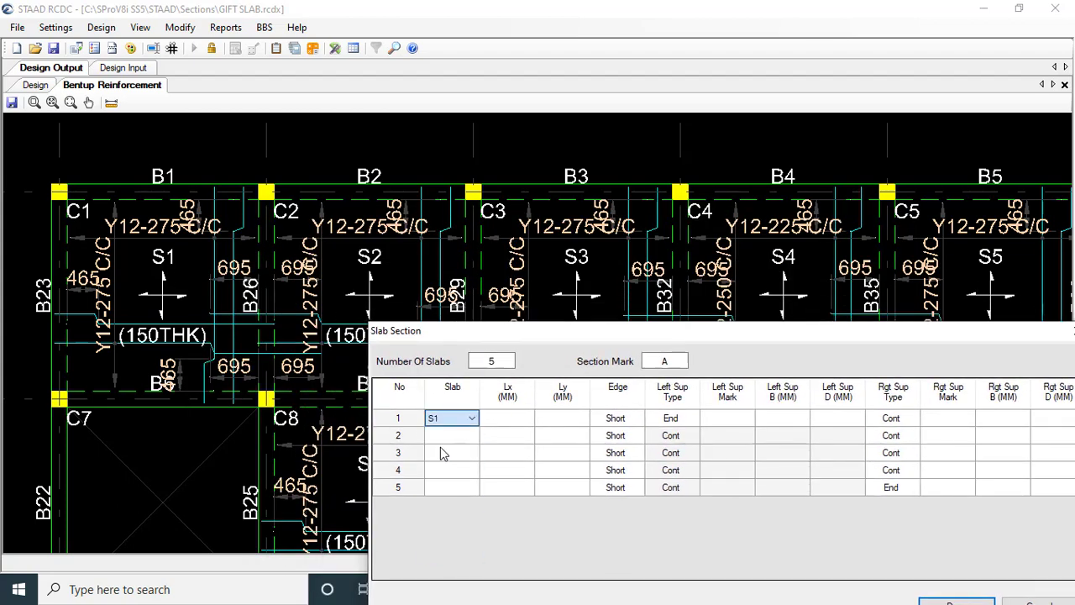
{"action": "left_click", "coordinate": [437, 442]}
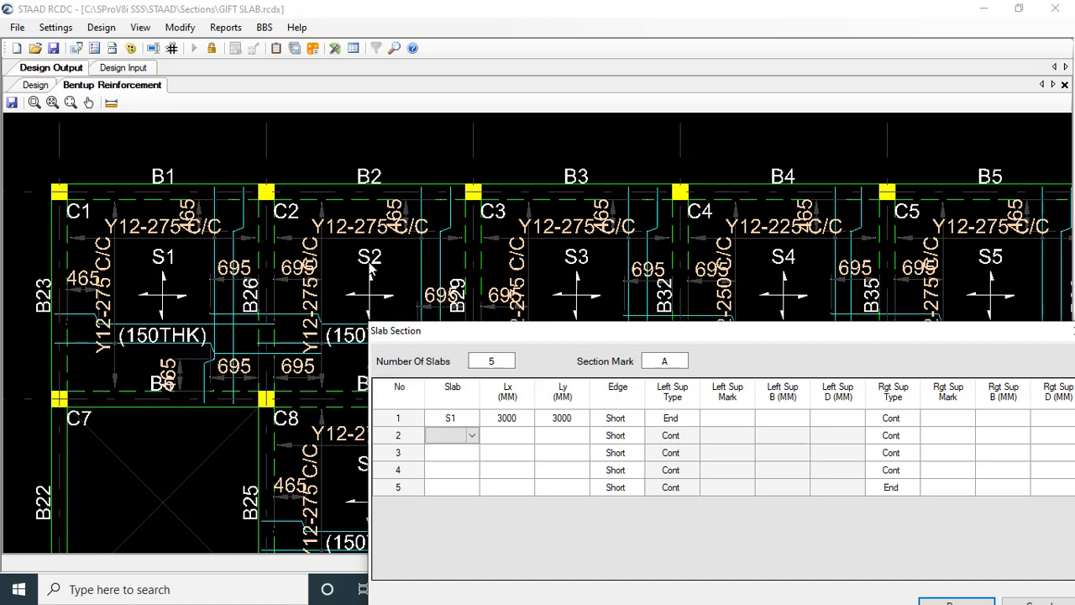
{"action": "left_click", "coordinate": [472, 435]}
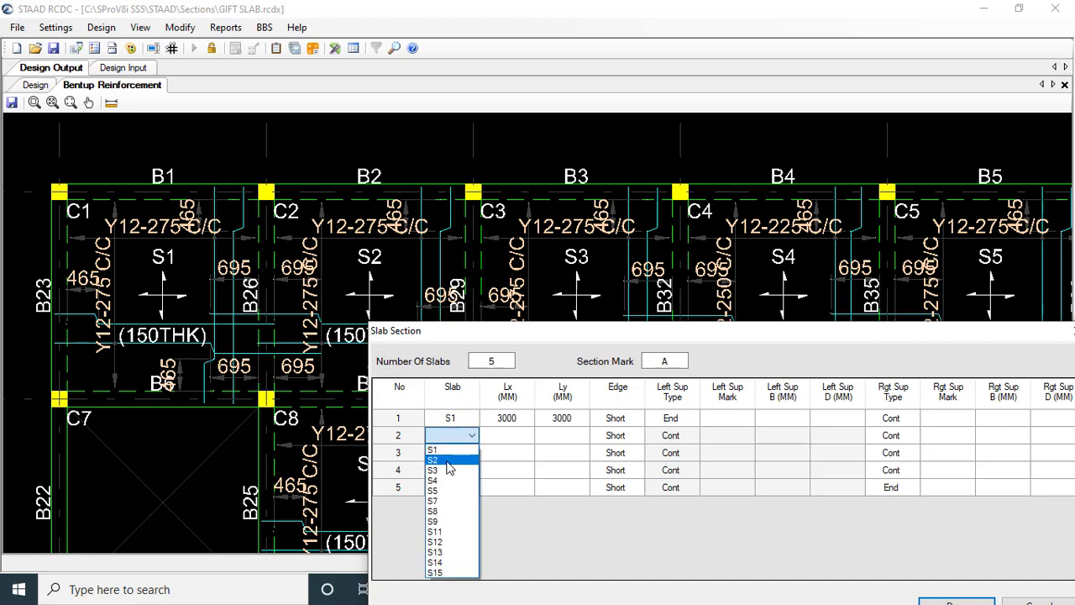
{"action": "left_click", "coordinate": [448, 461]}
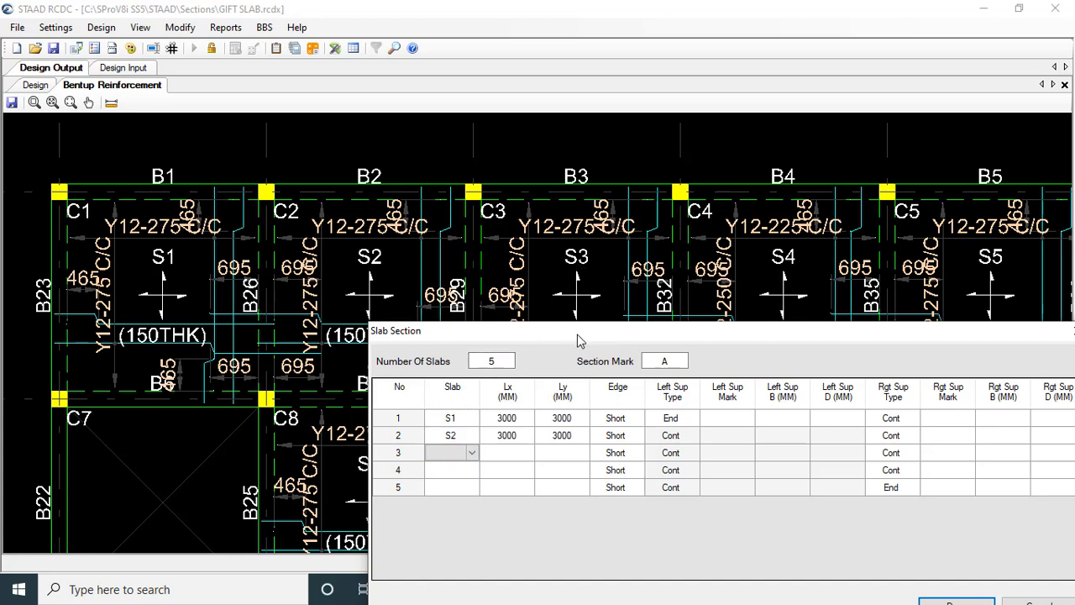
Assign slabs S3, S4 and S5 to rows 3 to 5 of section A
{"action": "left_click", "coordinate": [472, 453]}
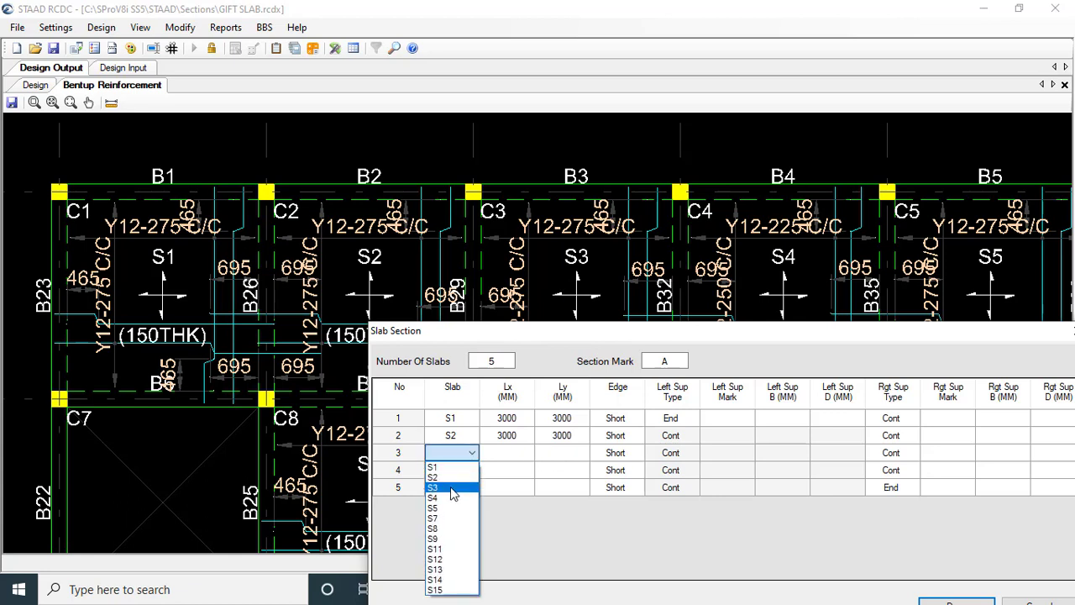
{"action": "left_click", "coordinate": [453, 489]}
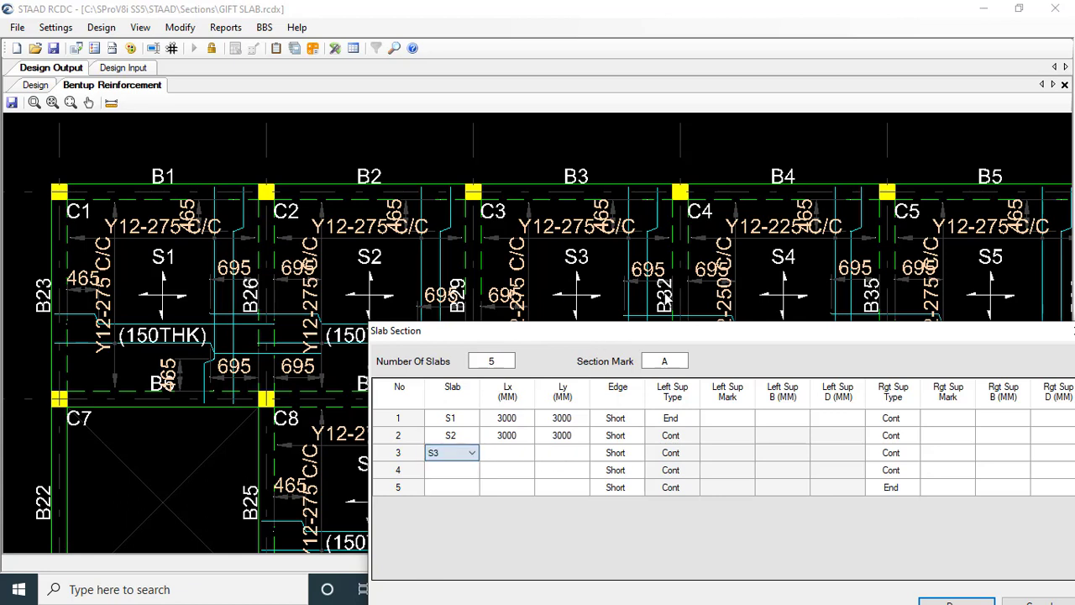
{"action": "left_click", "coordinate": [472, 477]}
{"action": "left_click", "coordinate": [472, 475]}
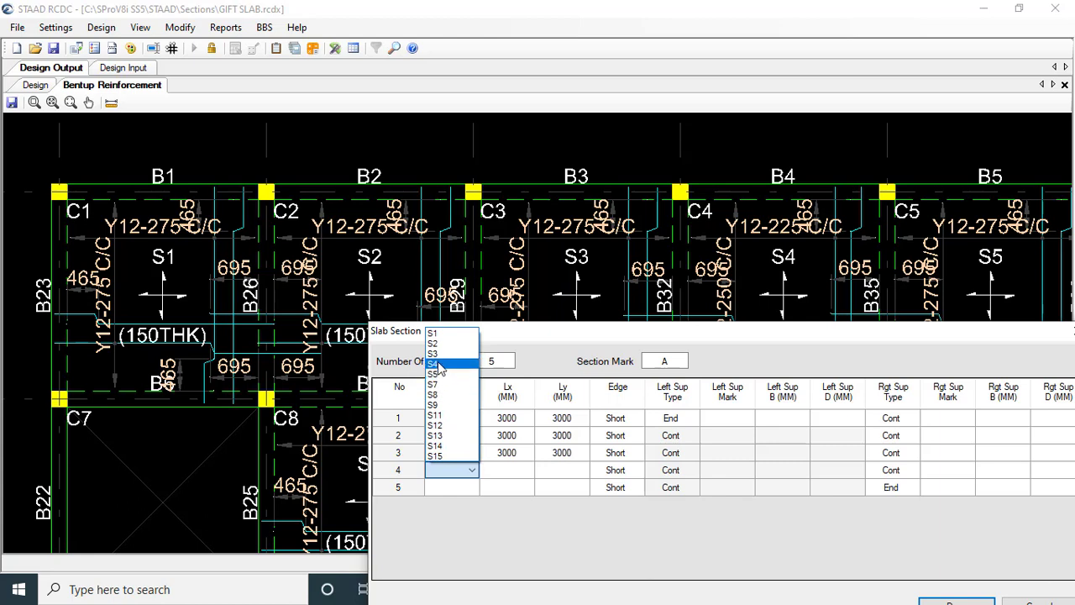
{"action": "left_click", "coordinate": [438, 367]}
{"action": "left_click", "coordinate": [461, 487]}
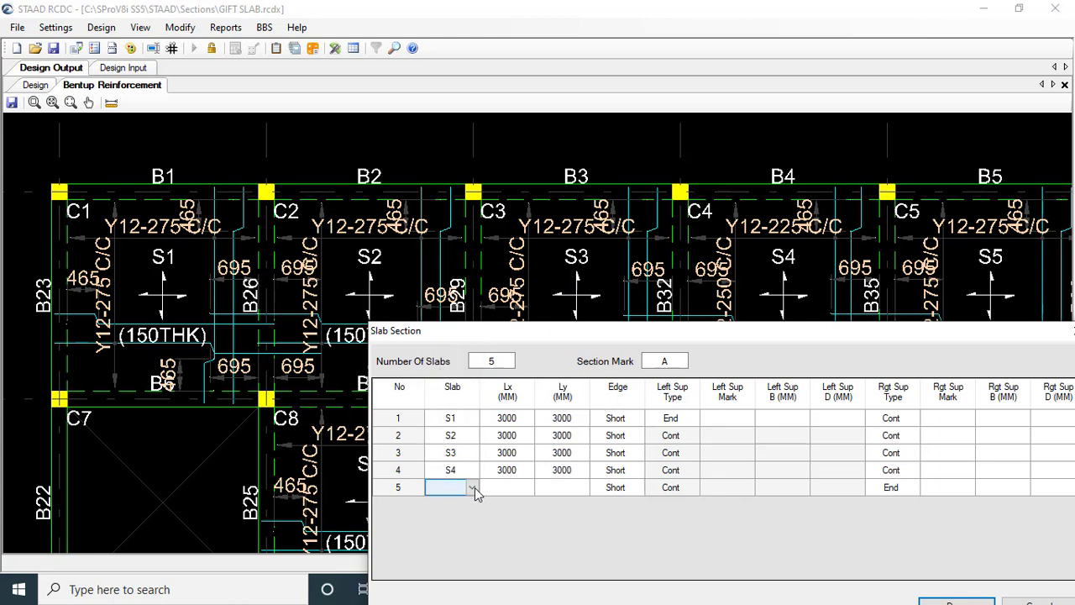
{"action": "left_click", "coordinate": [472, 487]}
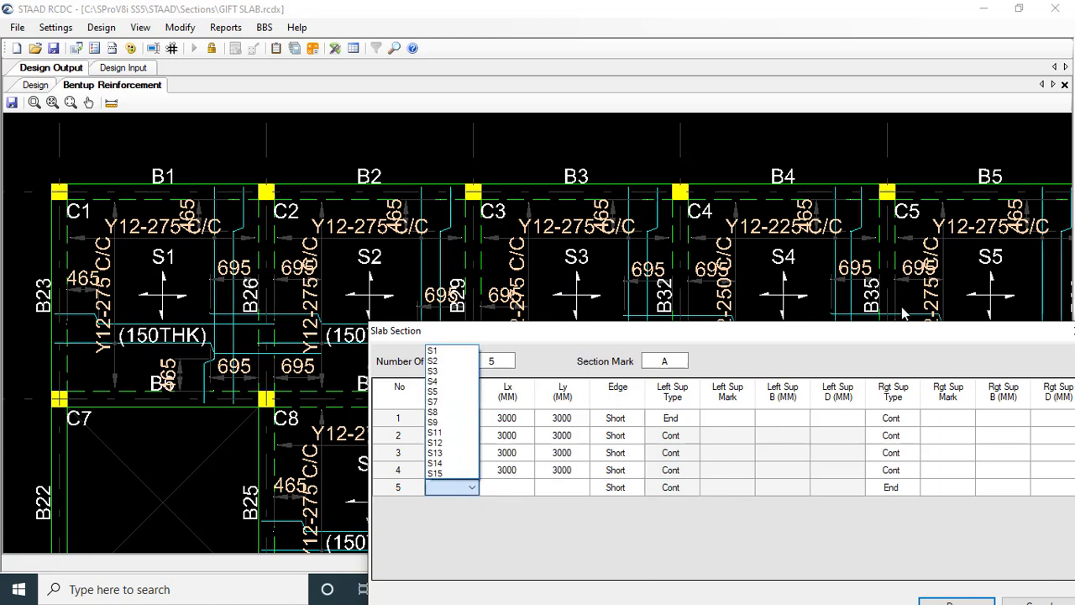
{"action": "left_click", "coordinate": [438, 392]}
Define the left support of slab S1 as beam B23, 230 mm wide and 450 mm deep
{"action": "left_click", "coordinate": [509, 419]}
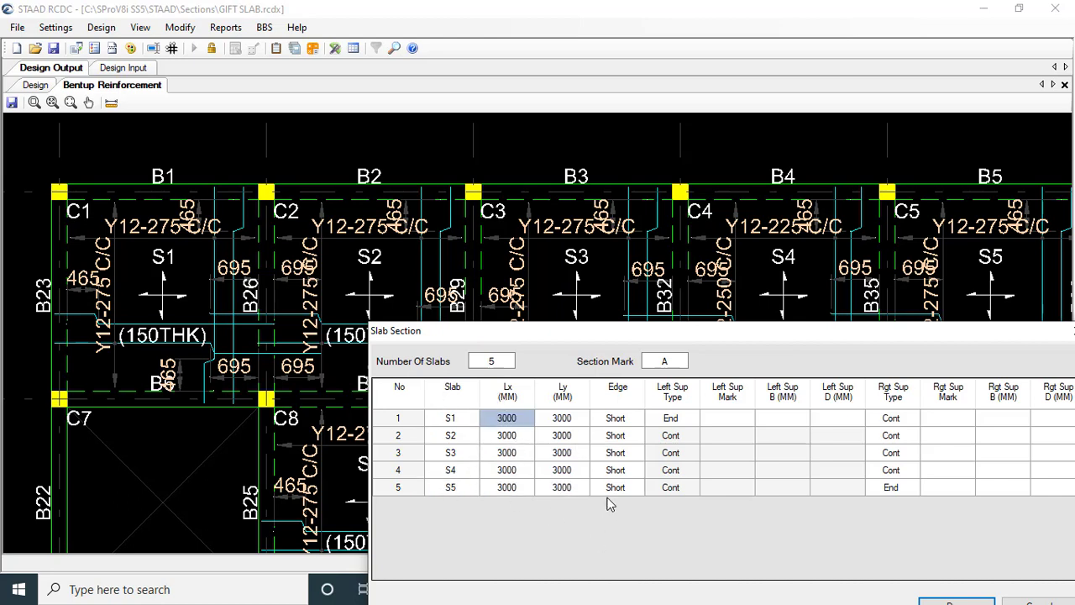
{"action": "left_click_drag", "start_coordinate": [569, 339], "coordinate": [310, 354]}
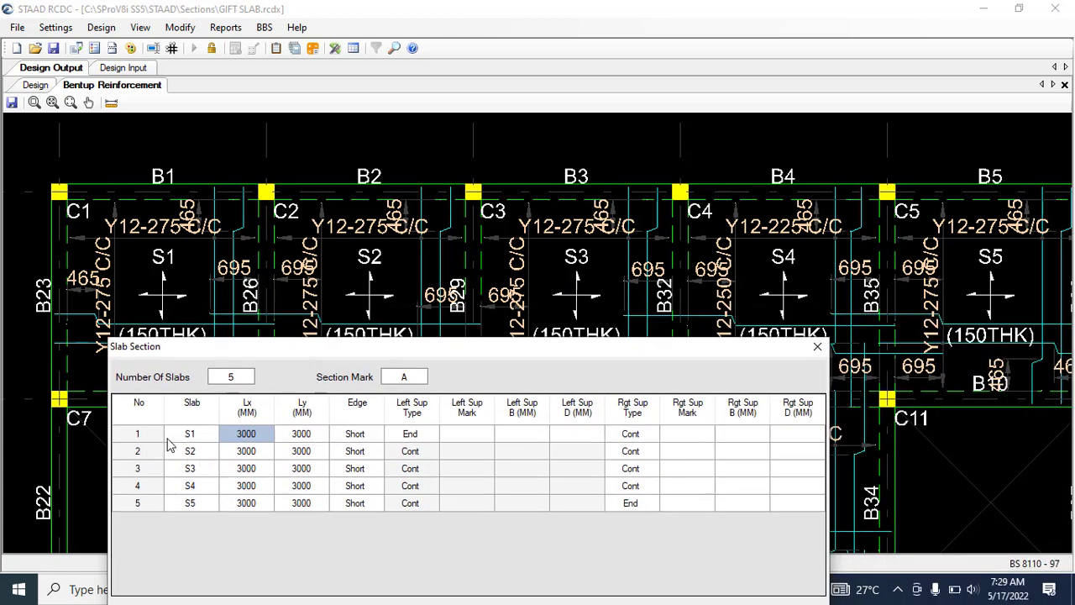
{"action": "left_click", "coordinate": [464, 442]}
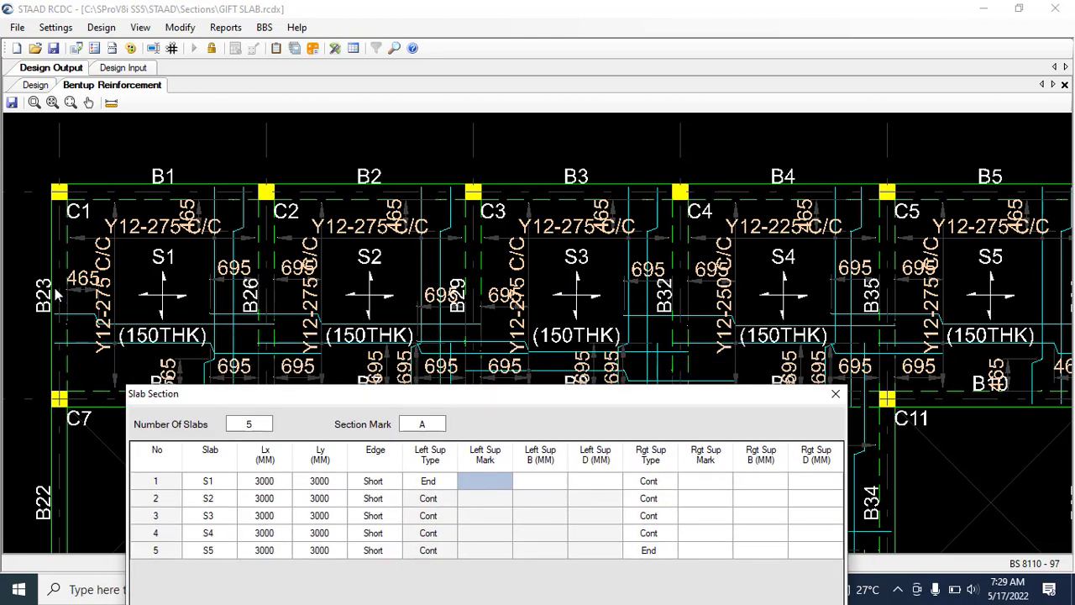
{"action": "left_click_drag", "start_coordinate": [307, 395], "coordinate": [264, 344]}
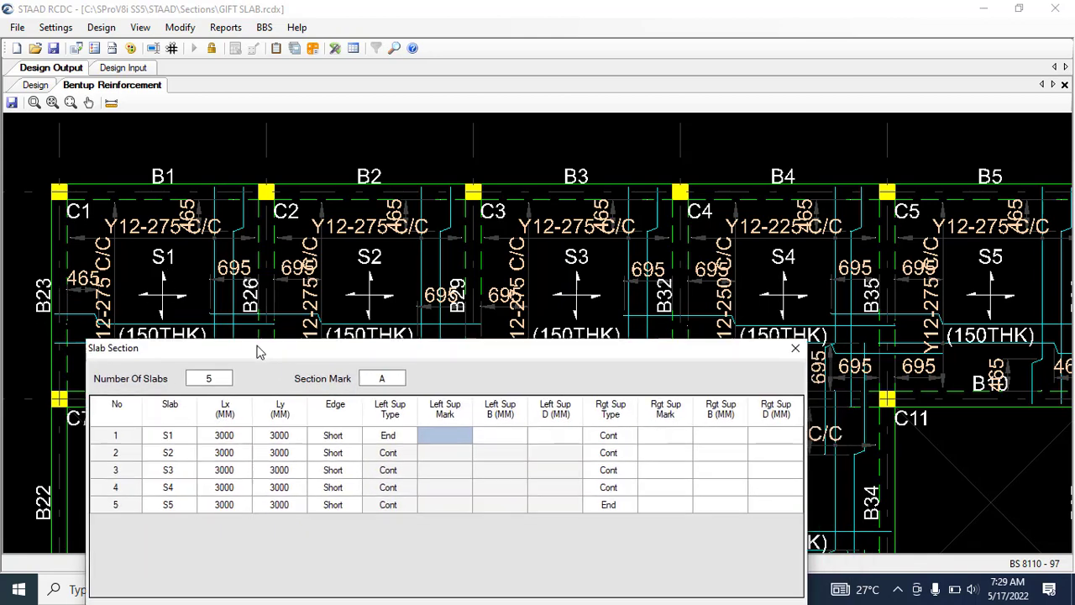
{"action": "type", "text": "B23"}
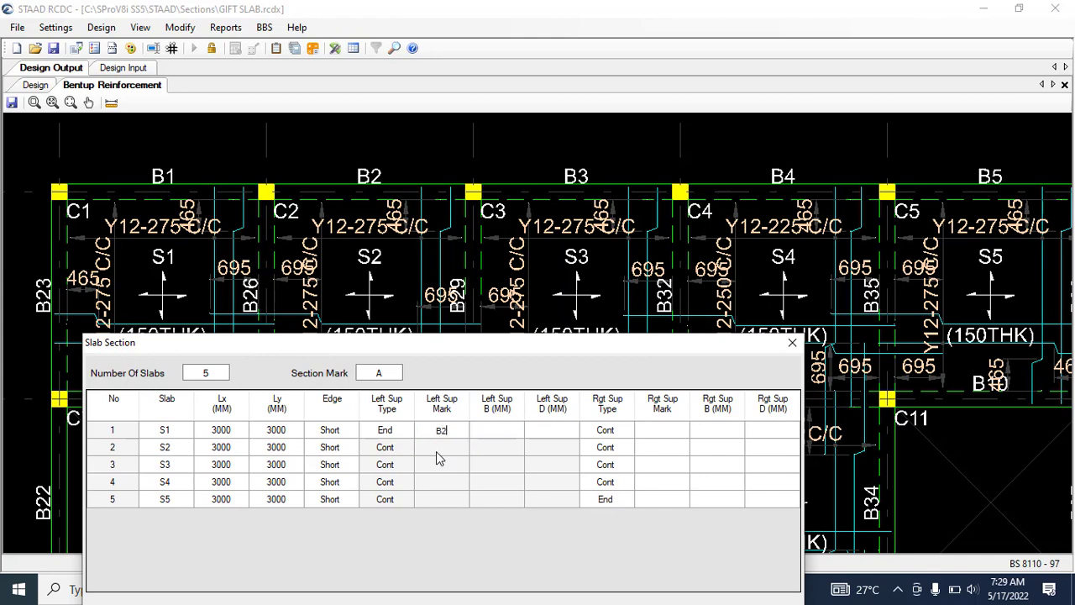
{"action": "left_click", "coordinate": [500, 436]}
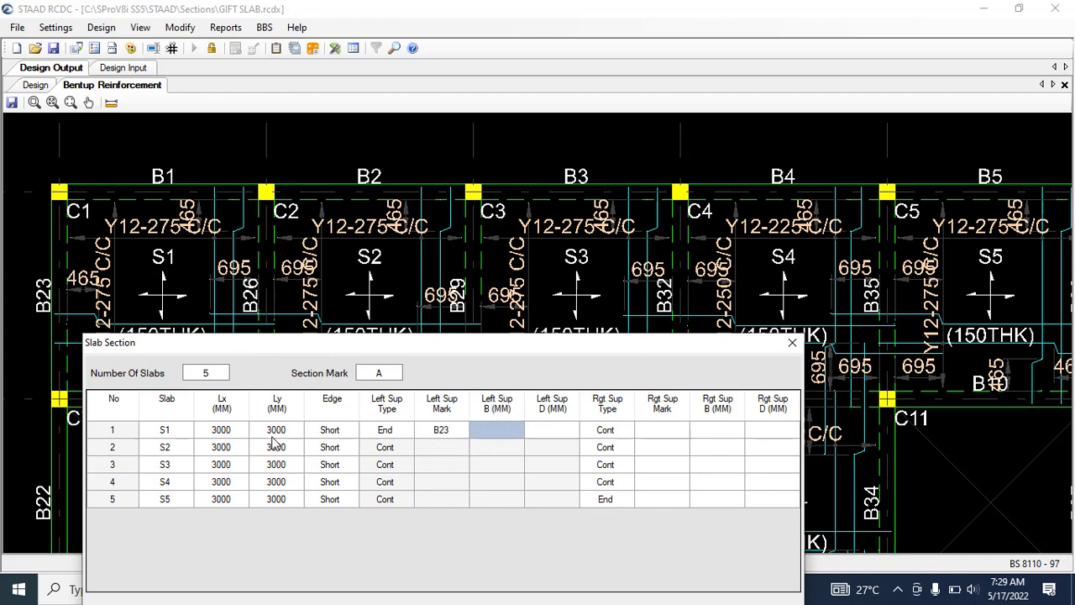
{"action": "type", "text": "230"}
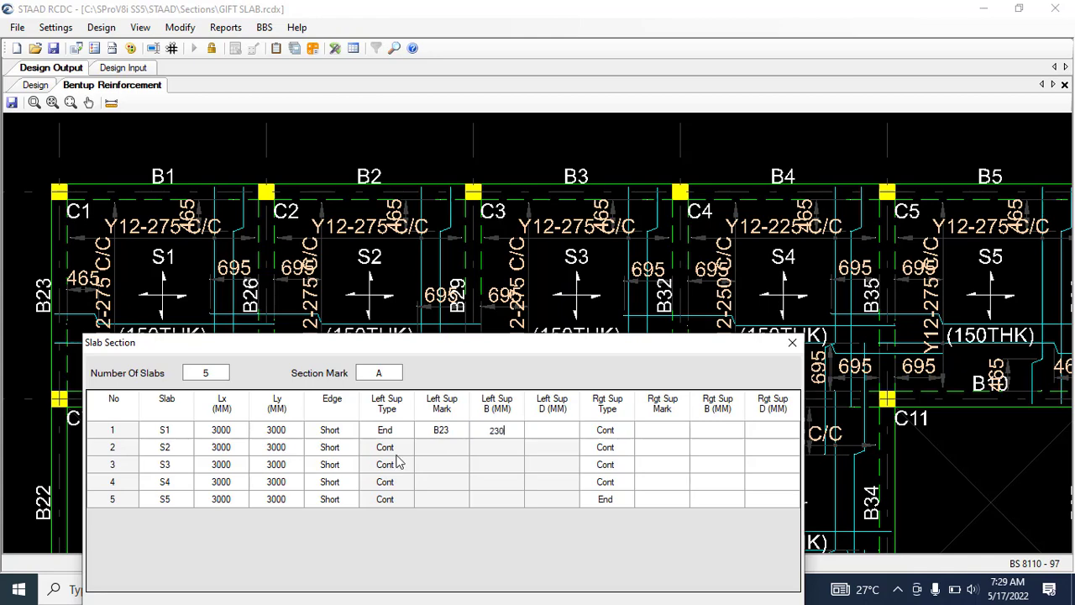
{"action": "left_click", "coordinate": [551, 435]}
{"action": "type", "text": "450"}
{"action": "left_click", "coordinate": [502, 451]}
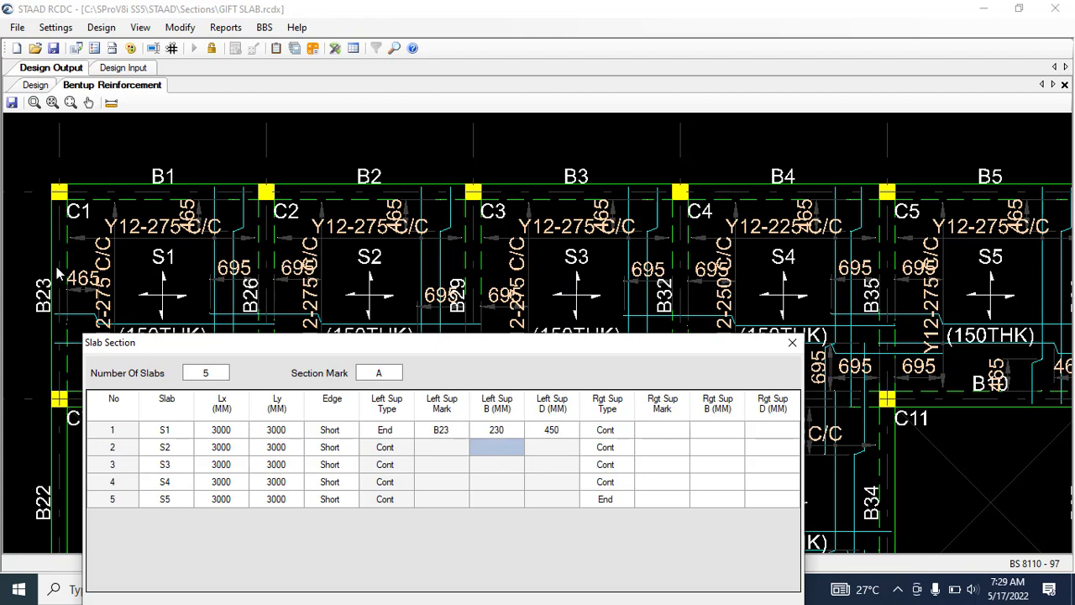
Define the right support of slab S1 as beam B26, 230 mm wide and 450 mm deep
{"action": "left_click", "coordinate": [614, 433]}
{"action": "key", "text": "Tab"}
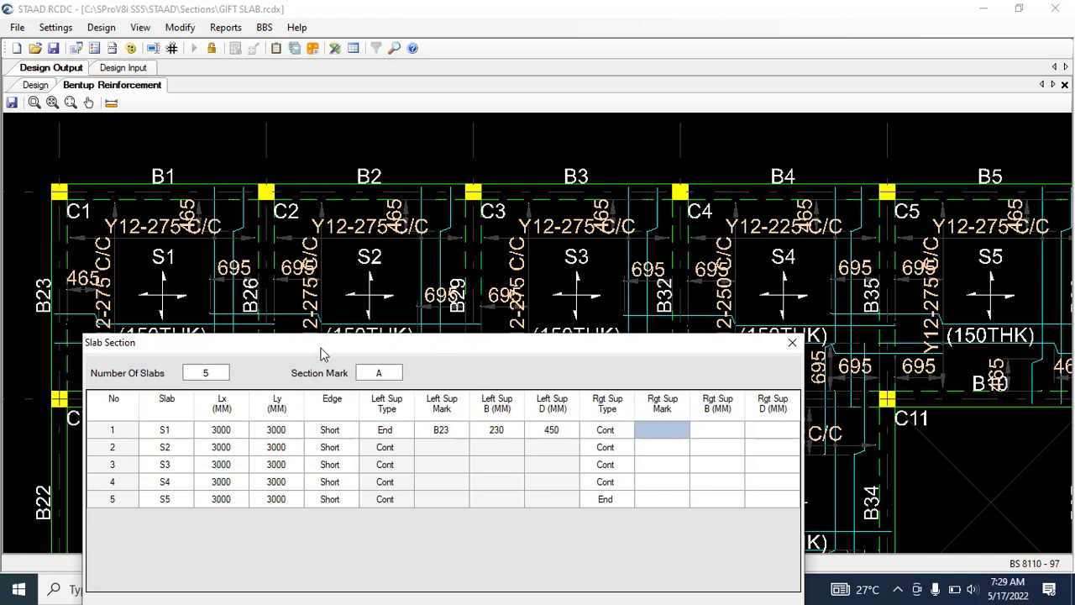
{"action": "left_click_drag", "start_coordinate": [323, 353], "coordinate": [372, 443]}
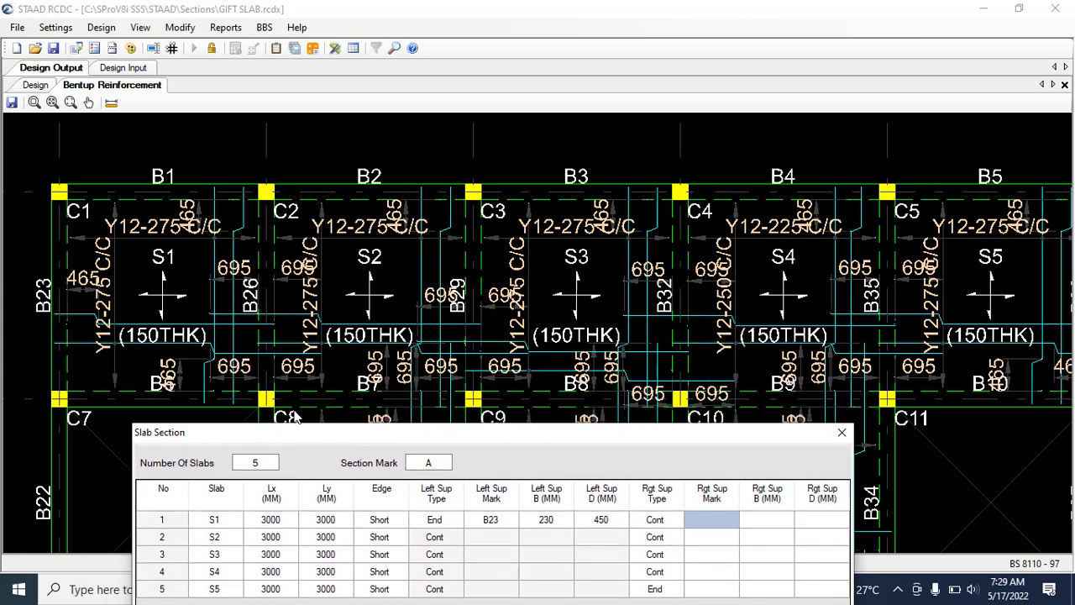
{"action": "left_click_drag", "start_coordinate": [299, 432], "coordinate": [216, 249]}
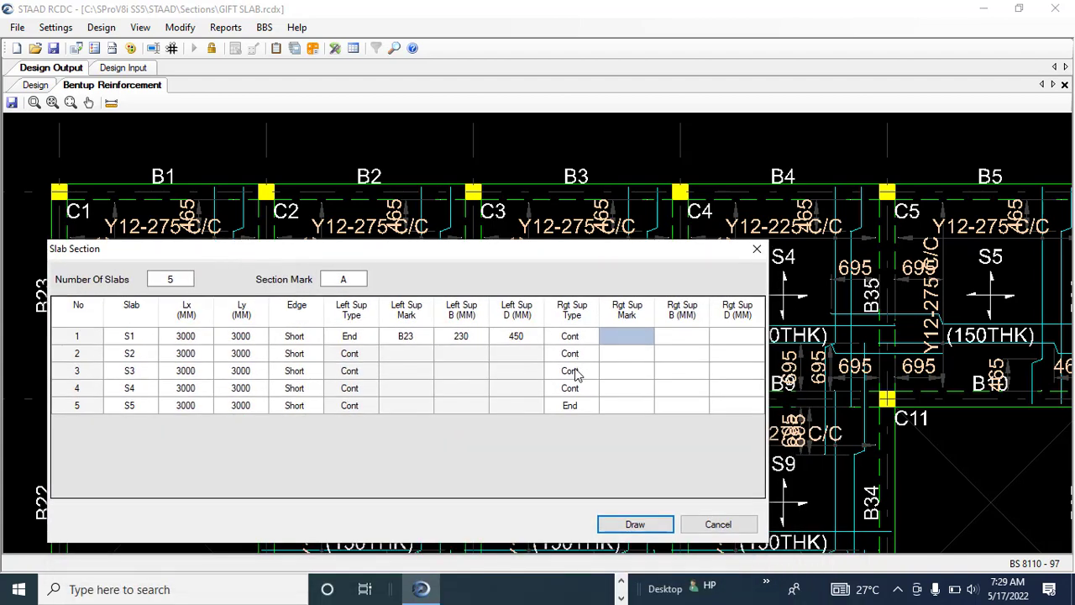
{"action": "type", "text": "B26"}
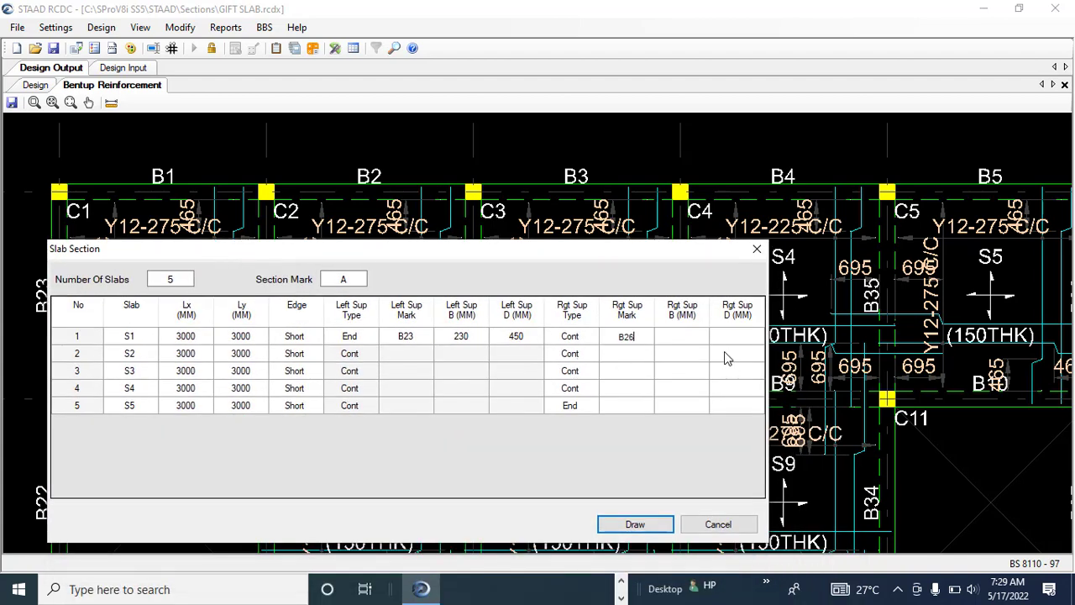
{"action": "left_click", "coordinate": [668, 338]}
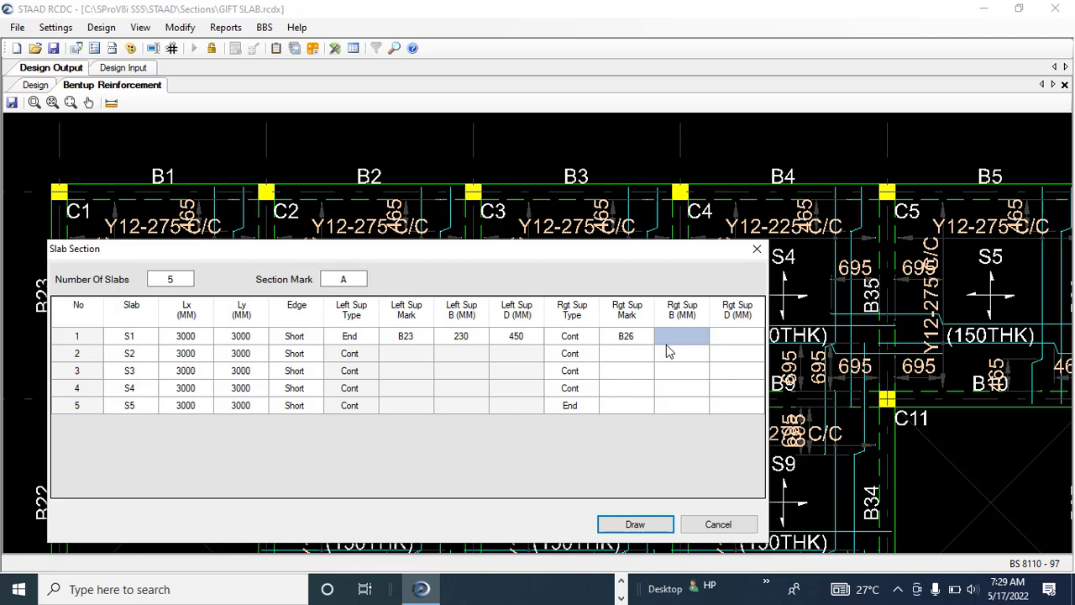
{"action": "type", "text": "230"}
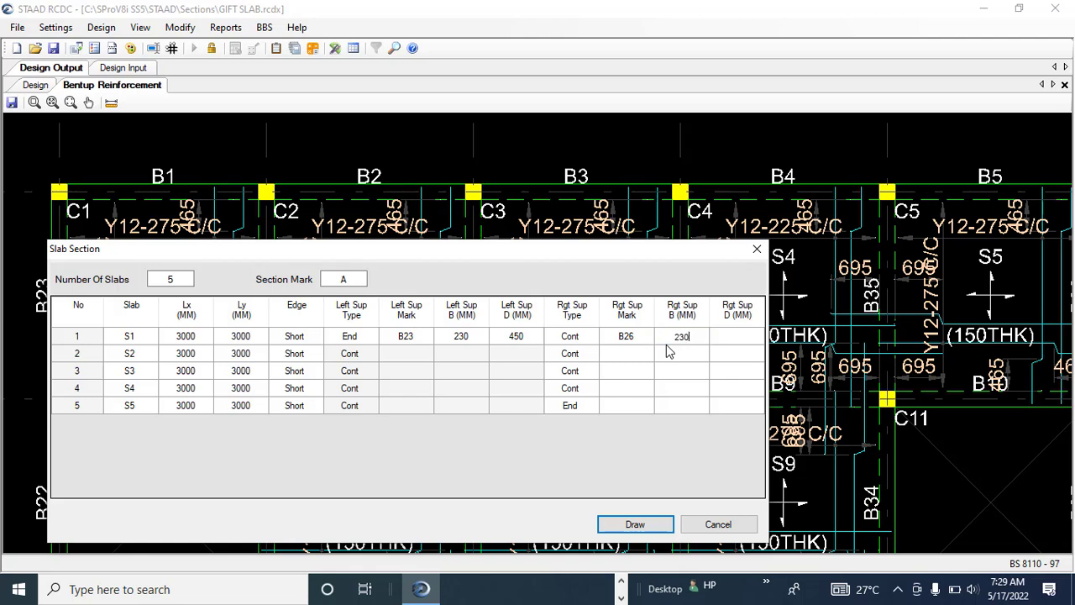
{"action": "left_click", "coordinate": [730, 344]}
{"action": "type", "text": "450"}
{"action": "left_click", "coordinate": [462, 371]}
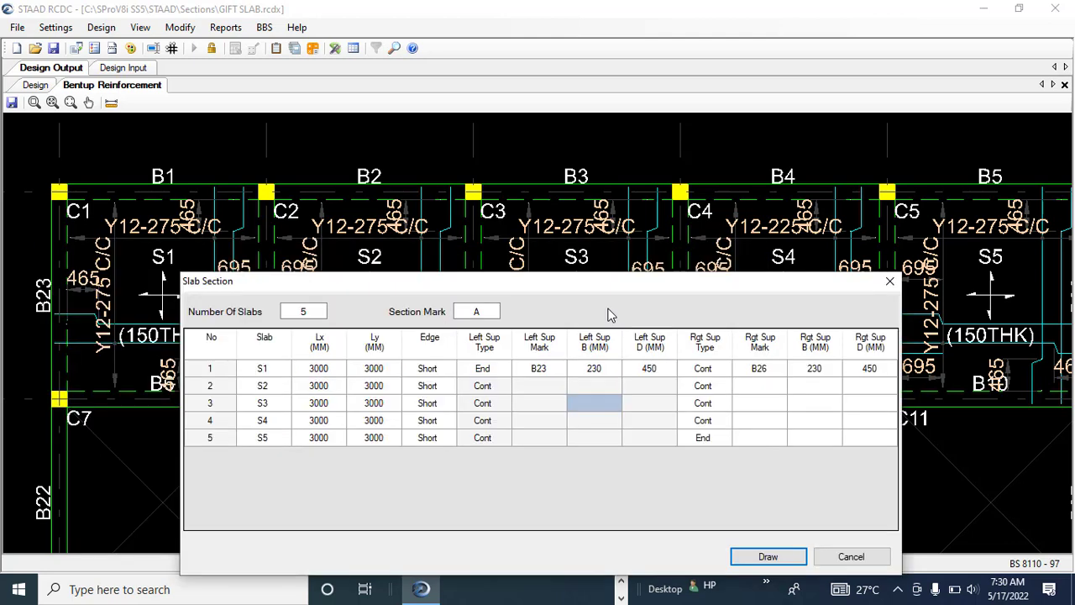
Try to edit the left support mark, width and depth of slab S2
{"action": "left_click", "coordinate": [540, 371]}
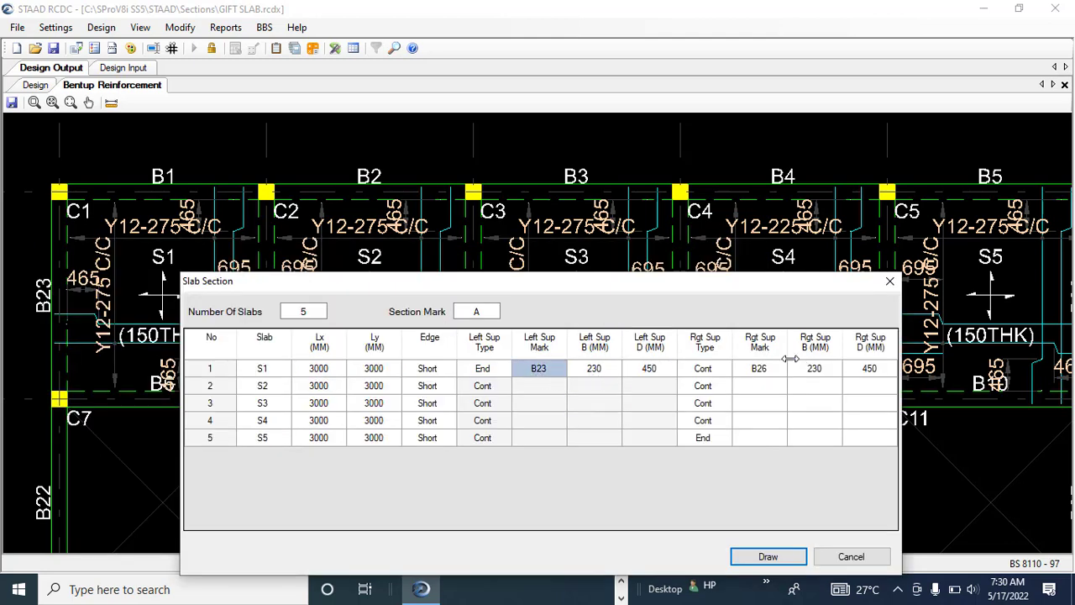
{"action": "left_click", "coordinate": [563, 390]}
{"action": "left_click", "coordinate": [603, 390]}
{"action": "left_click", "coordinate": [642, 388]}
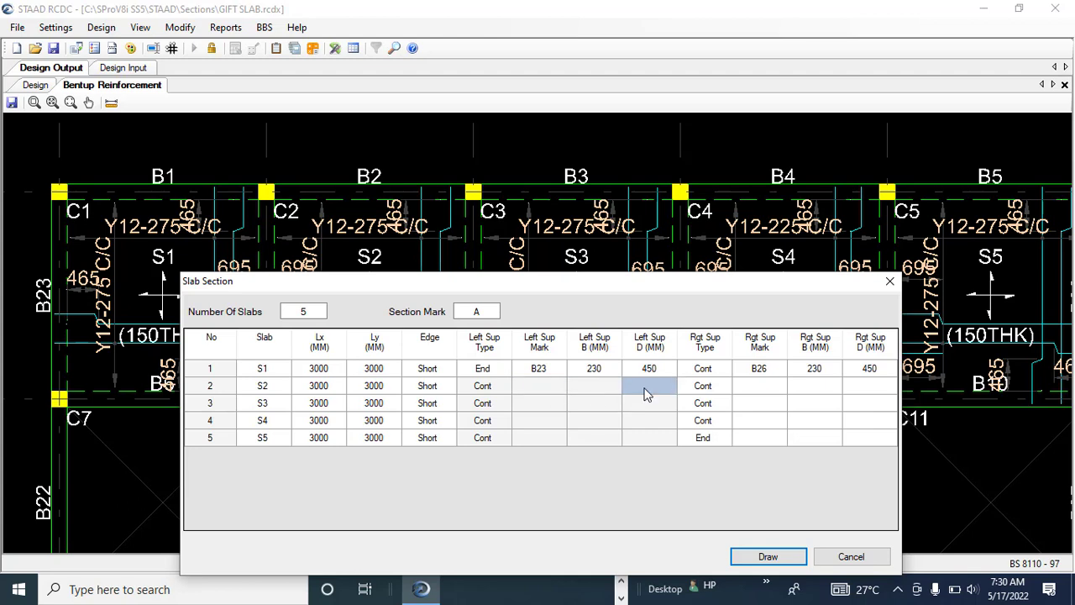
{"action": "left_click", "coordinate": [535, 392]}
{"action": "left_click", "coordinate": [593, 390]}
{"action": "left_click", "coordinate": [653, 394]}
{"action": "left_click", "coordinate": [580, 405]}
{"action": "key", "text": "Left"}
Set the right support mark of slab S2 to B29, moving the section table clear of the beam labels on the plan
{"action": "left_click", "coordinate": [754, 386]}
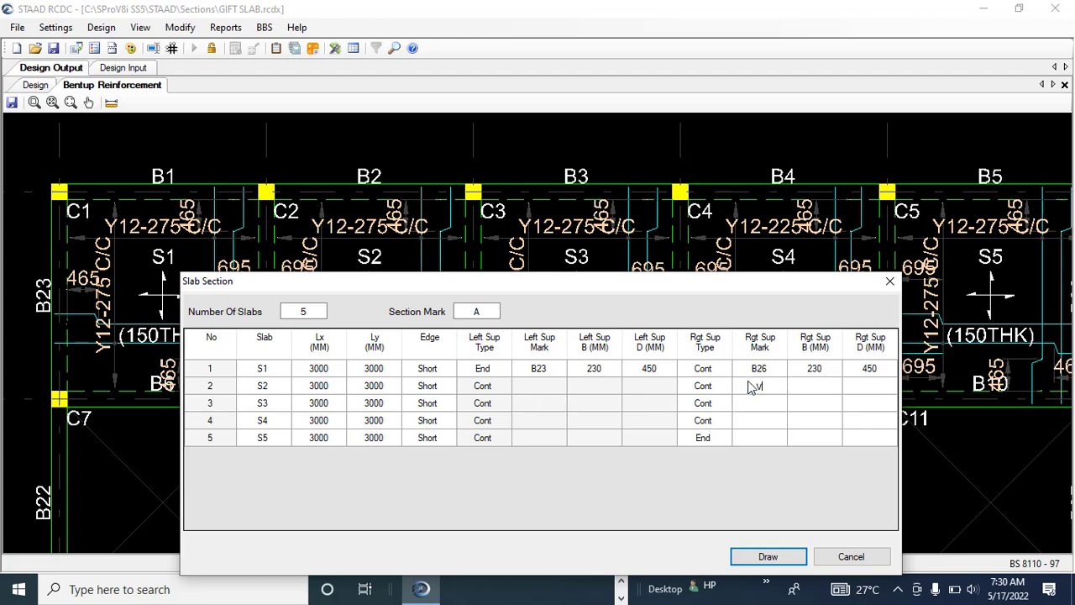
{"action": "type", "text": "vvvv"}
{"action": "key", "text": "BackSpace"}
{"action": "key", "text": "BackSpace"}
{"action": "key", "text": "BackSpace"}
{"action": "key", "text": "BackSpace"}
{"action": "left_click_drag", "start_coordinate": [349, 286], "coordinate": [238, 350]}
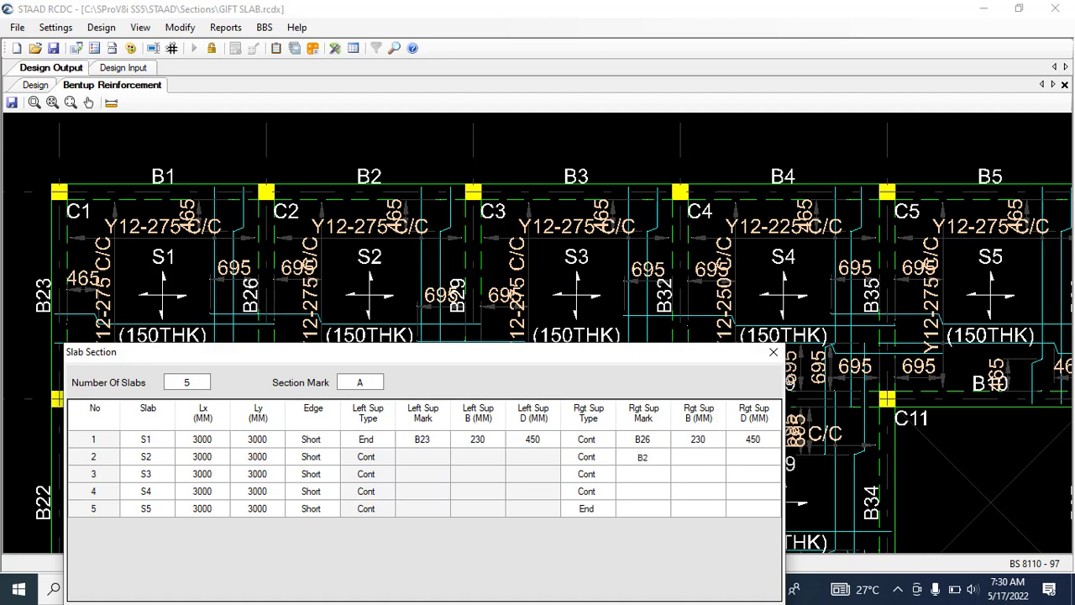
Set the right support marks of slabs S3, S4 and S5 to B32, B35 and B38
{"action": "left_click", "coordinate": [644, 477]}
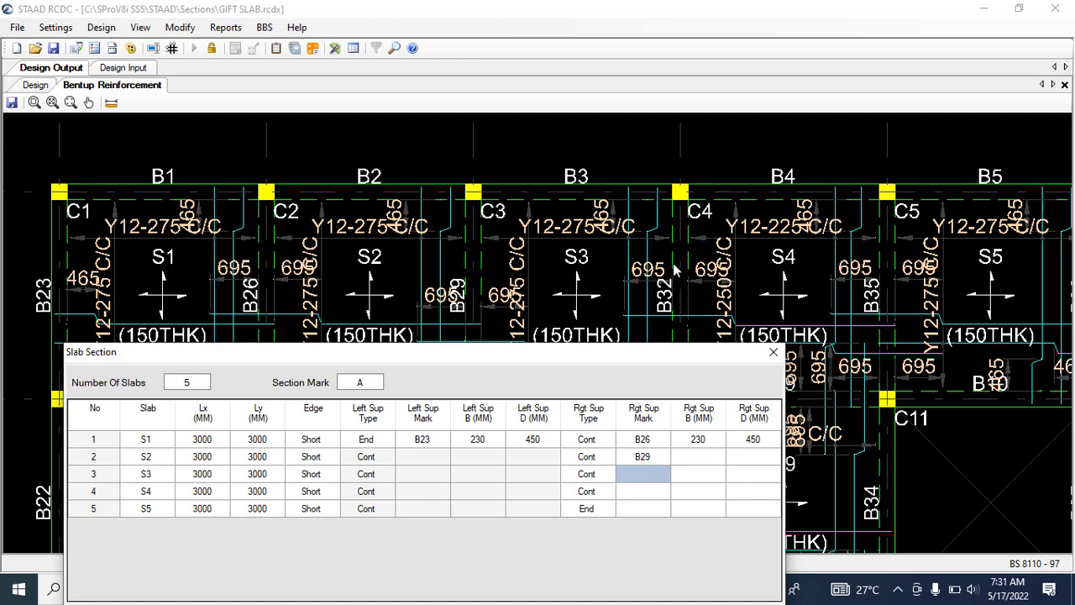
{"action": "type", "text": "B32"}
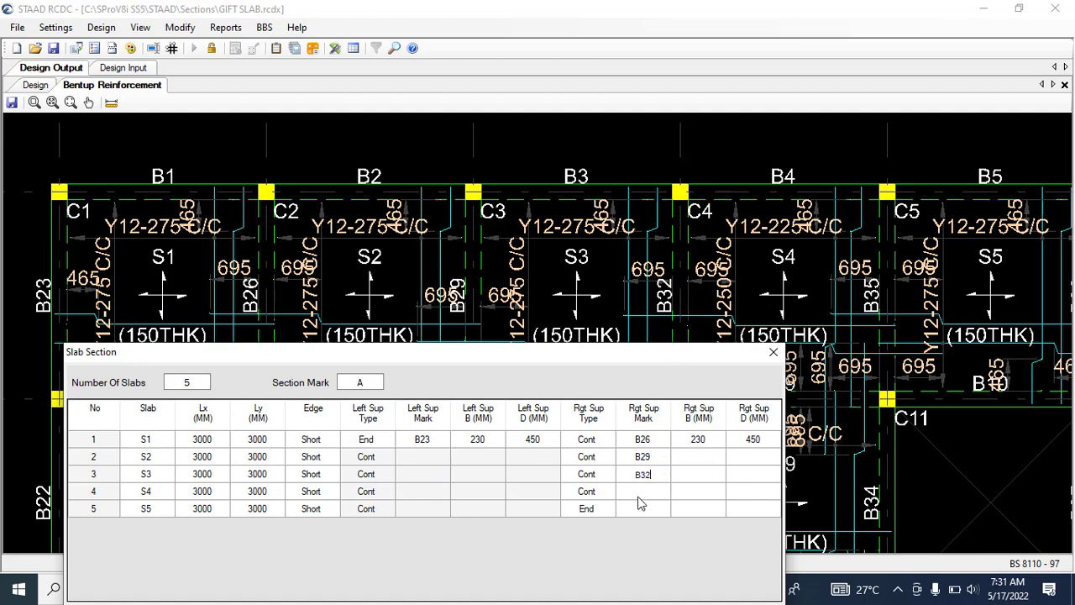
{"action": "left_click", "coordinate": [639, 494]}
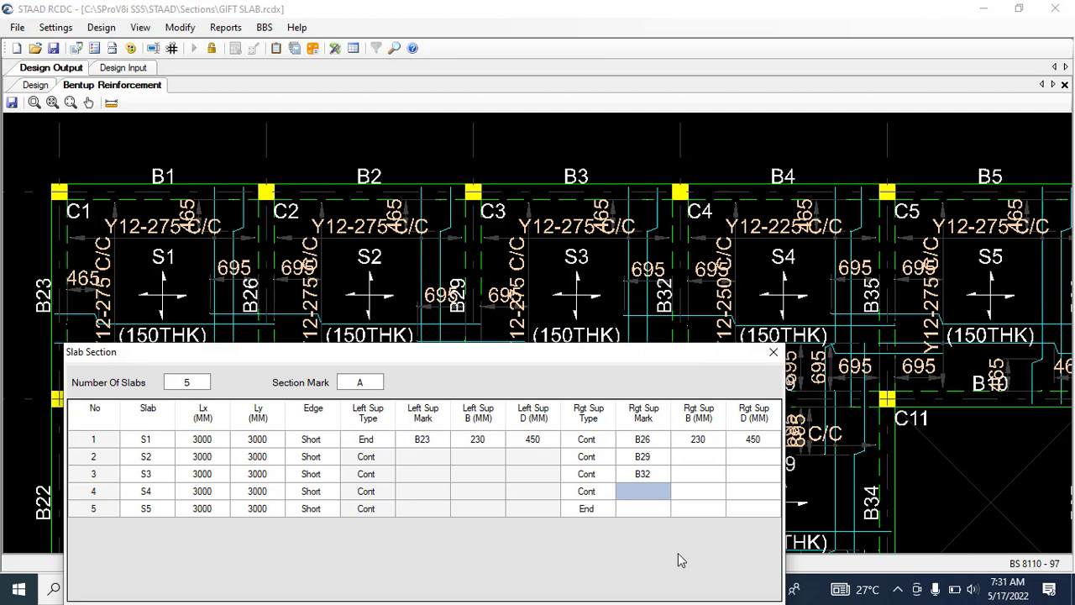
{"action": "type", "text": "B35"}
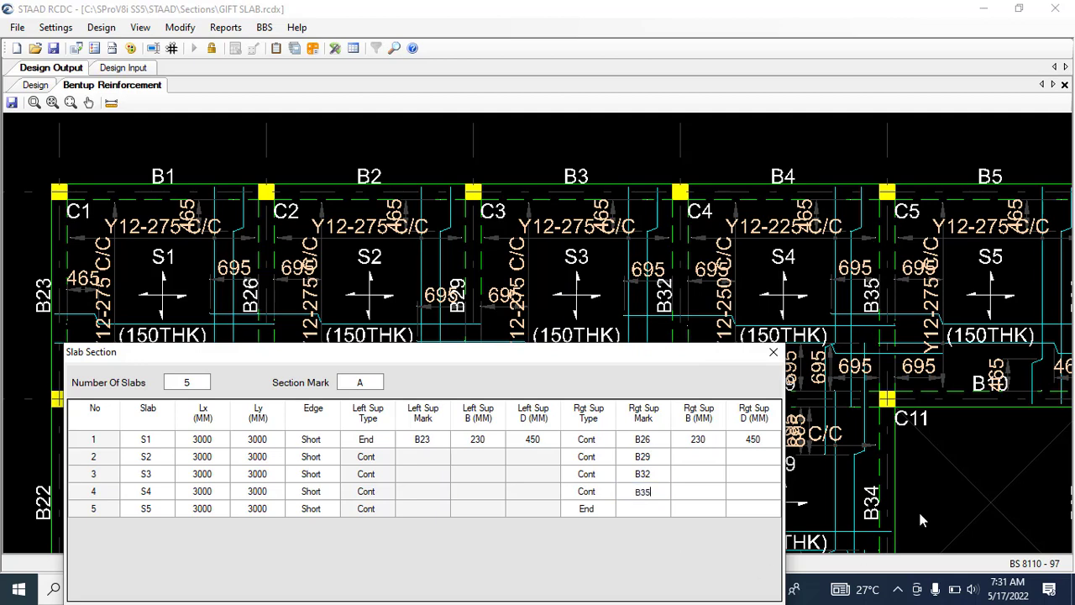
{"action": "left_click", "coordinate": [645, 509]}
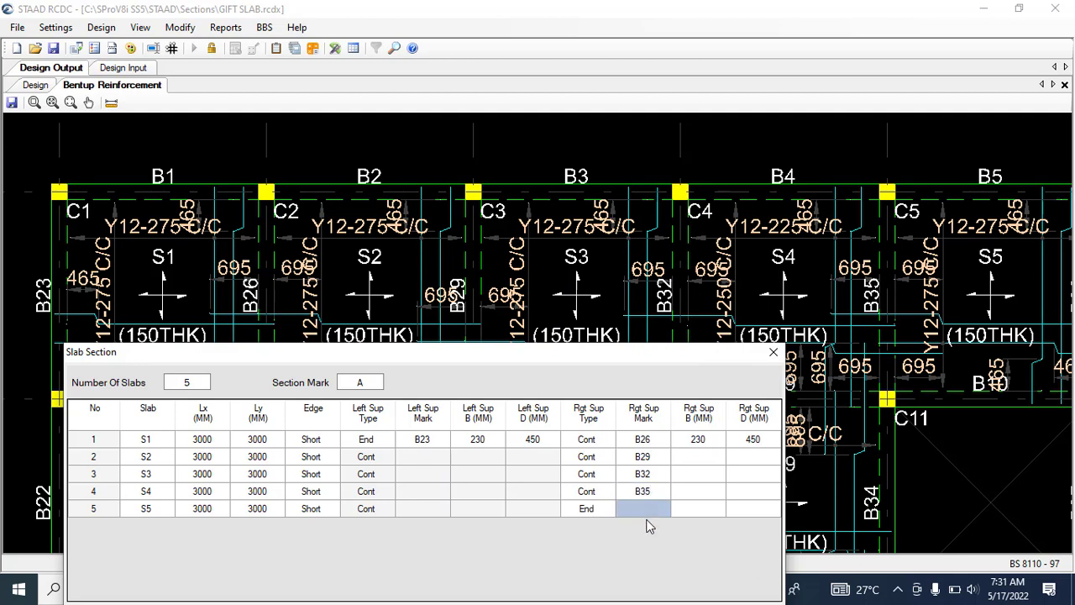
{"action": "type", "text": "B3"}
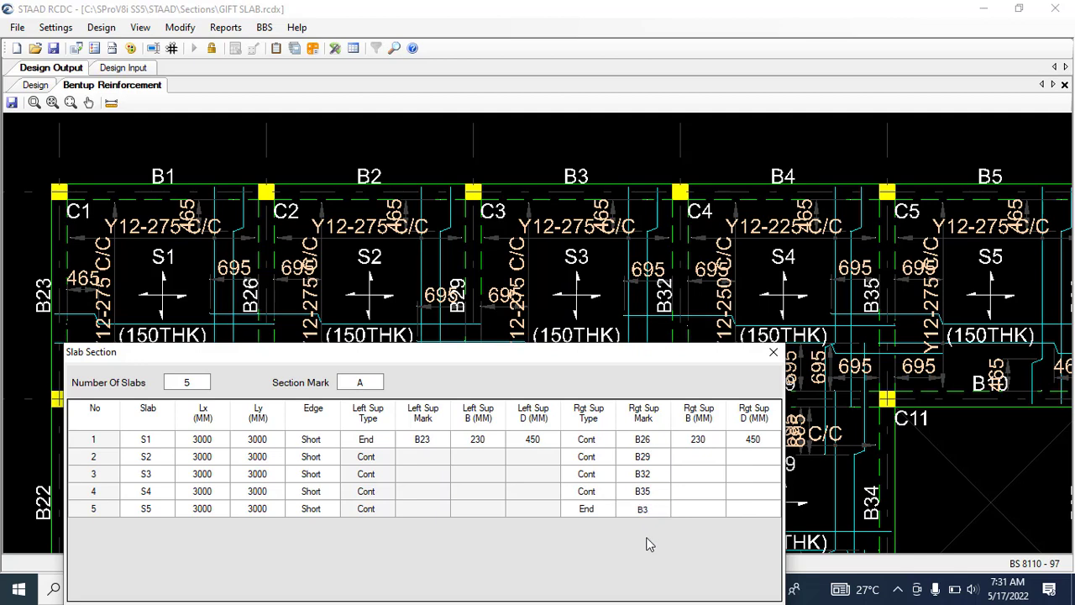
{"action": "type", "text": "8"}
Copy the 230 mm right support width of slab S1 to slabs S2 through S5
{"action": "left_click", "coordinate": [701, 456]}
{"action": "left_click", "coordinate": [692, 444]}
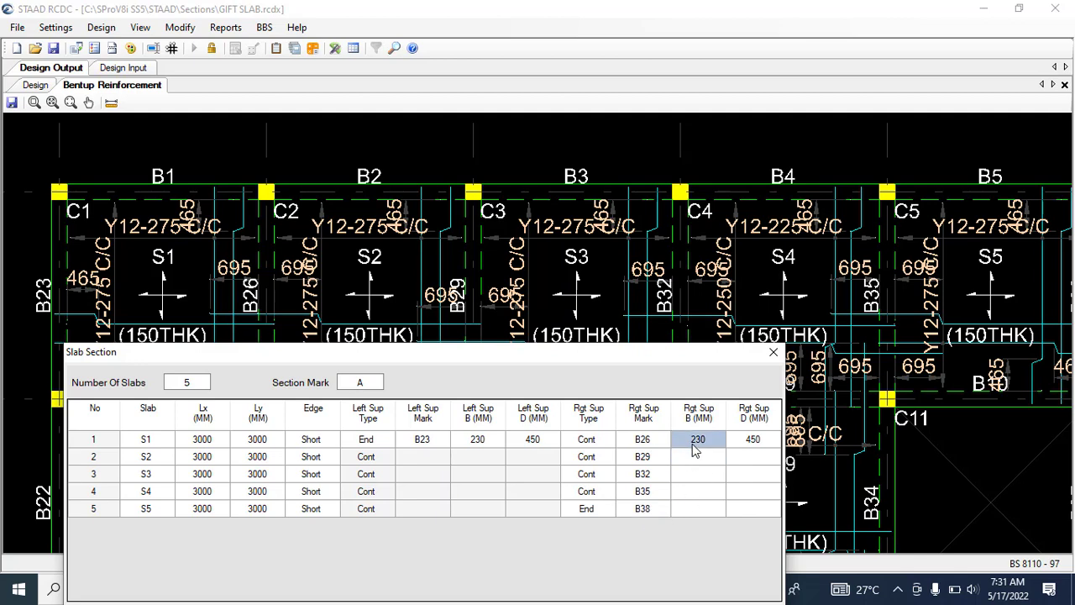
{"action": "left_click", "coordinate": [687, 443]}
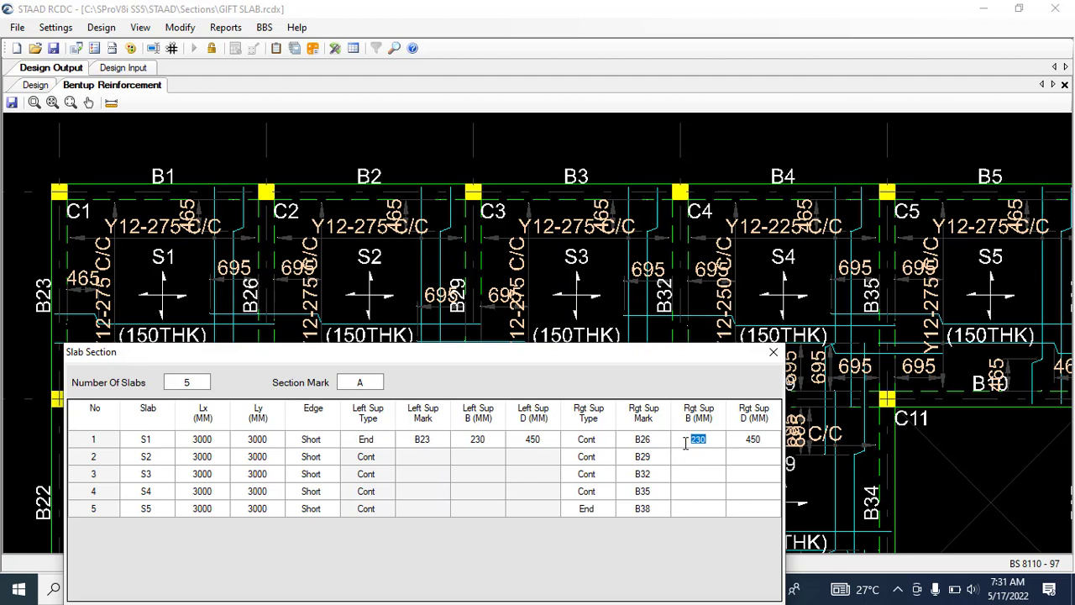
{"action": "left_click_drag", "start_coordinate": [692, 456], "coordinate": [697, 521]}
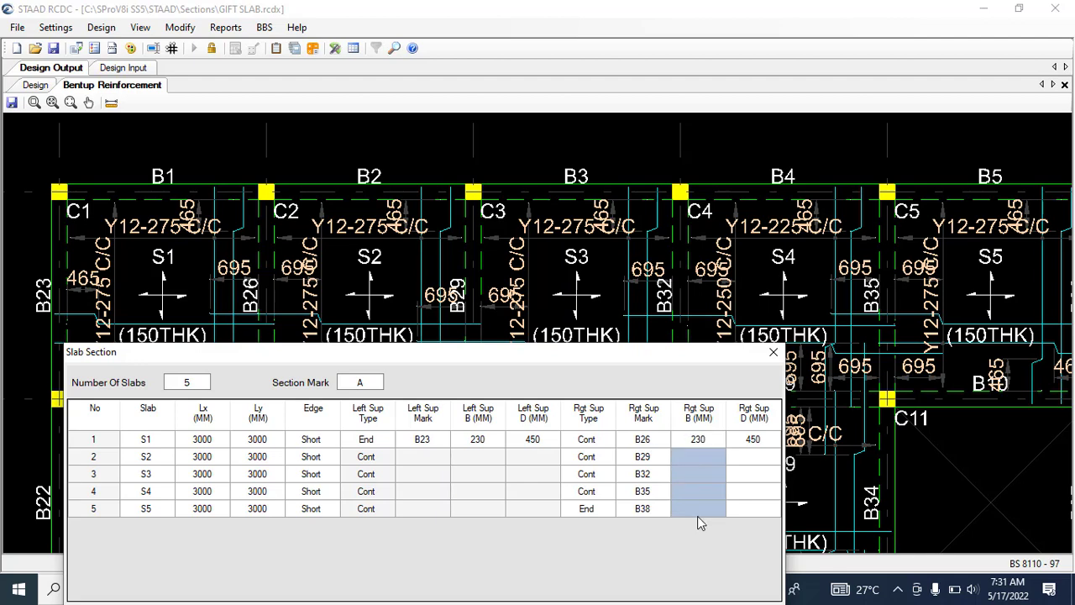
{"action": "key", "text": "ctrl+v"}
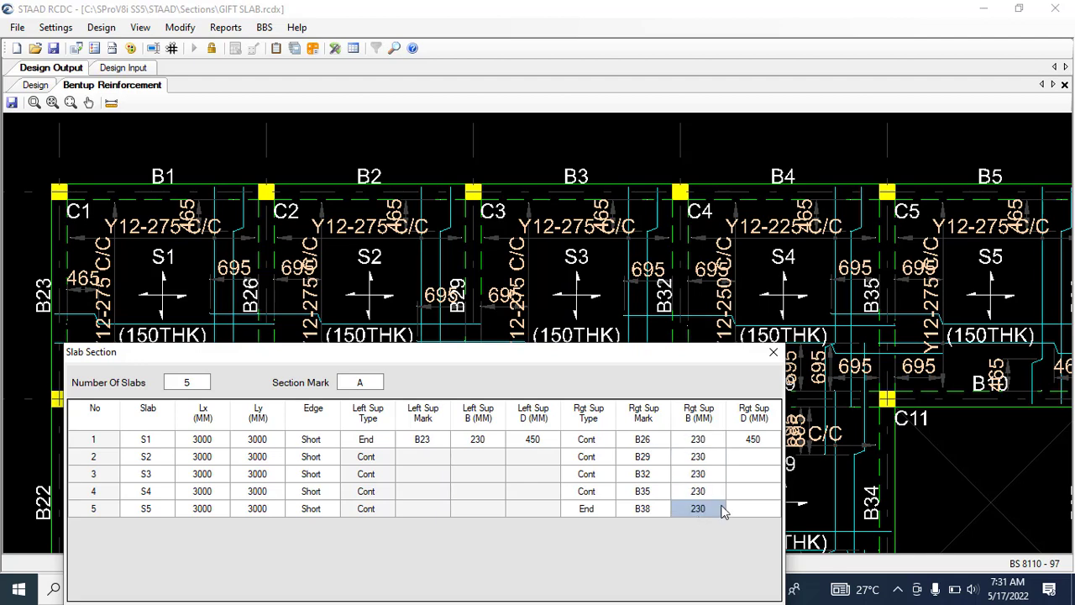
Copy the 450 mm right support depth of slab S1 to slabs S2 through S5
{"action": "left_click", "coordinate": [754, 440]}
{"action": "left_click", "coordinate": [752, 439]}
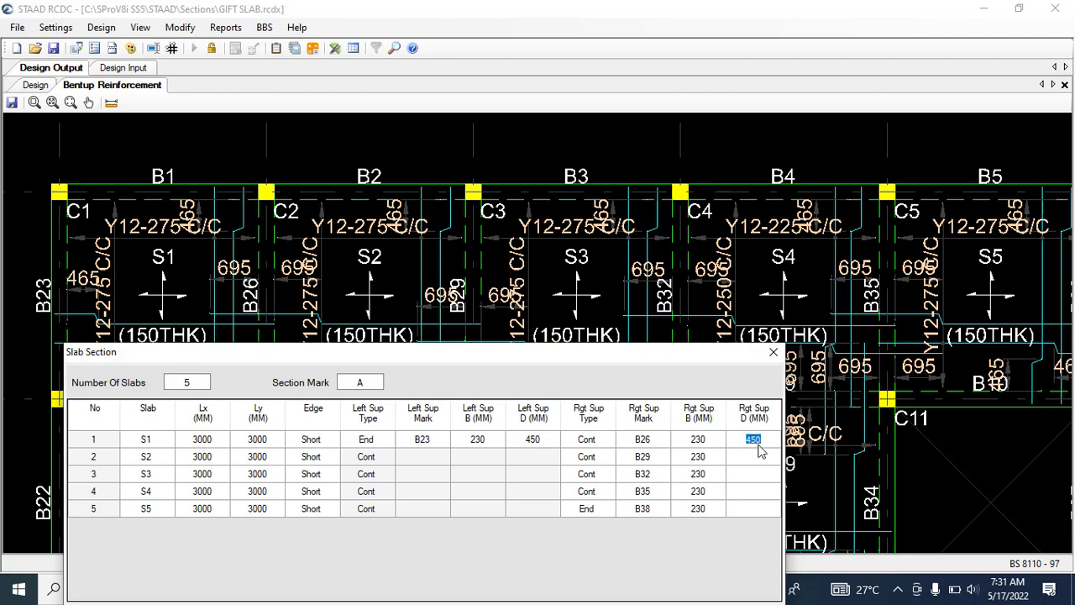
{"action": "left_click_drag", "start_coordinate": [751, 459], "coordinate": [760, 531]}
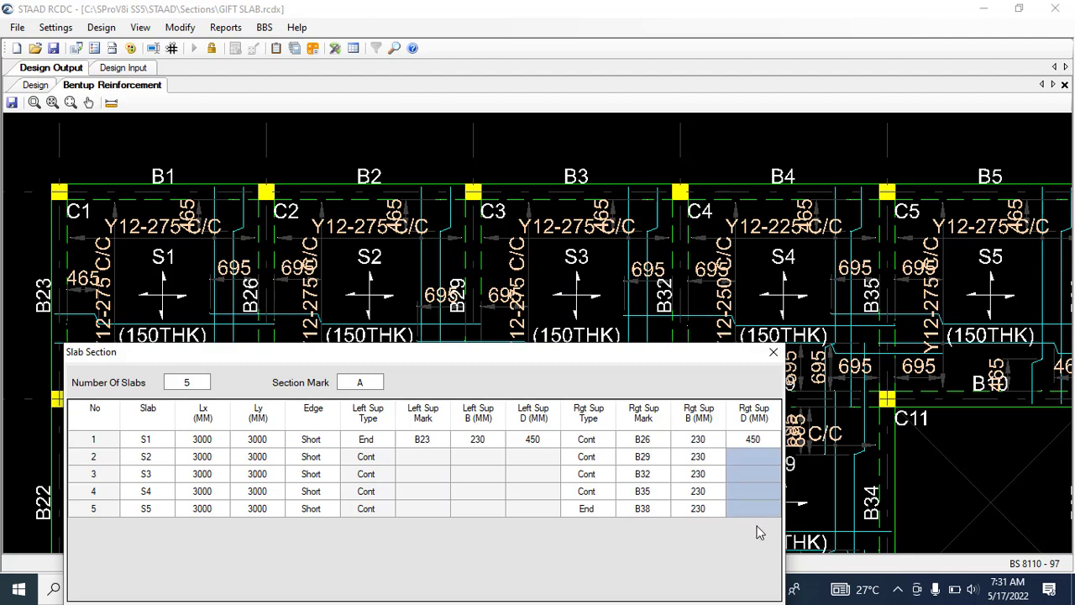
{"action": "key", "text": "ctrl+v"}
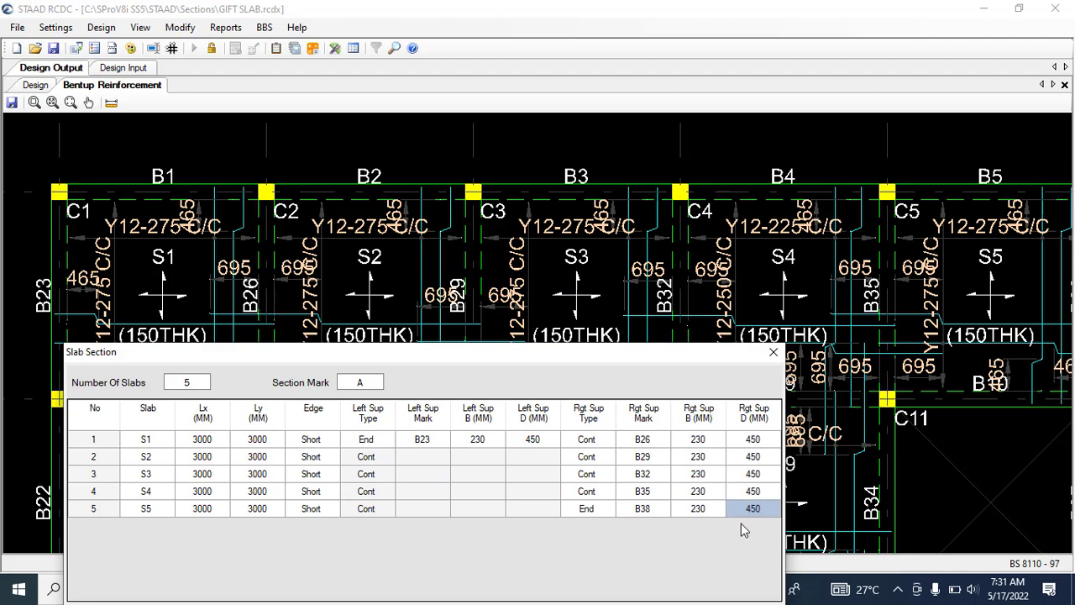
Draw section A through slabs S1 to S5 with the entered supports
{"action": "left_click", "coordinate": [688, 460]}
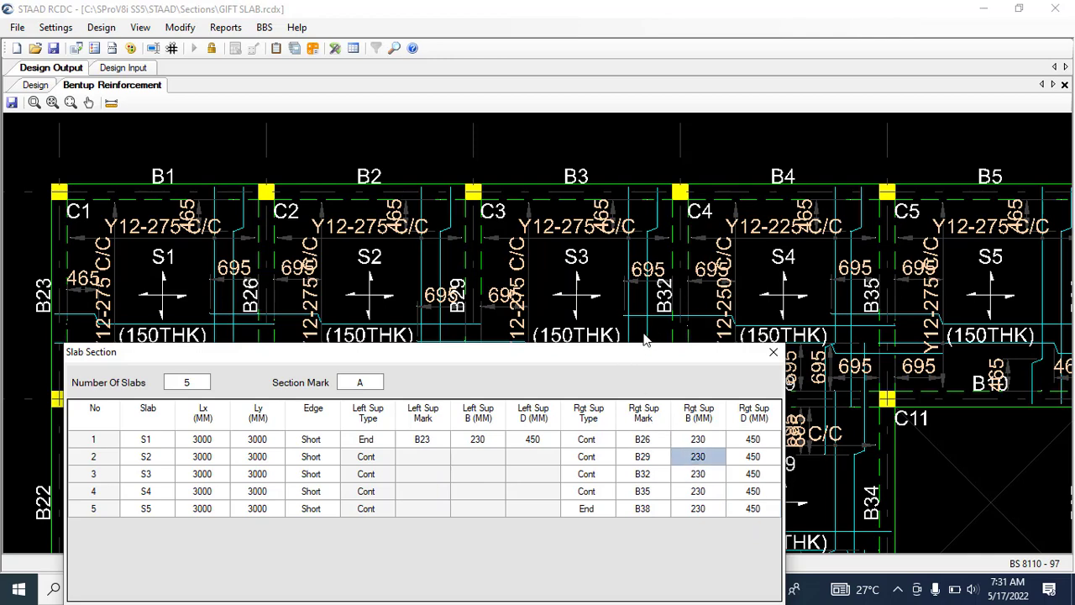
{"action": "left_click_drag", "start_coordinate": [625, 358], "coordinate": [670, 183]}
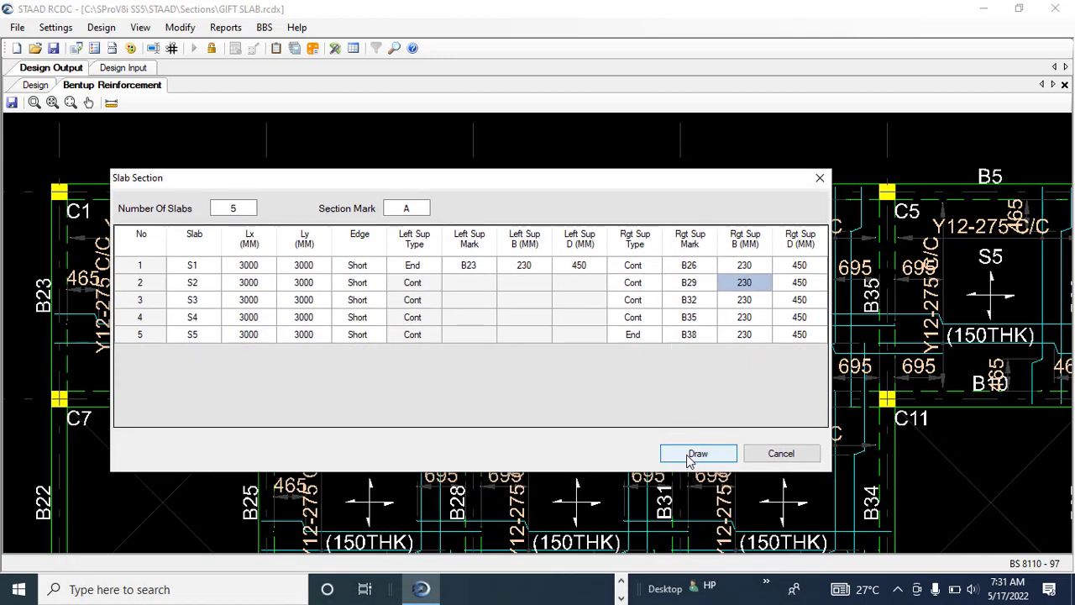
{"action": "left_click", "coordinate": [697, 454]}
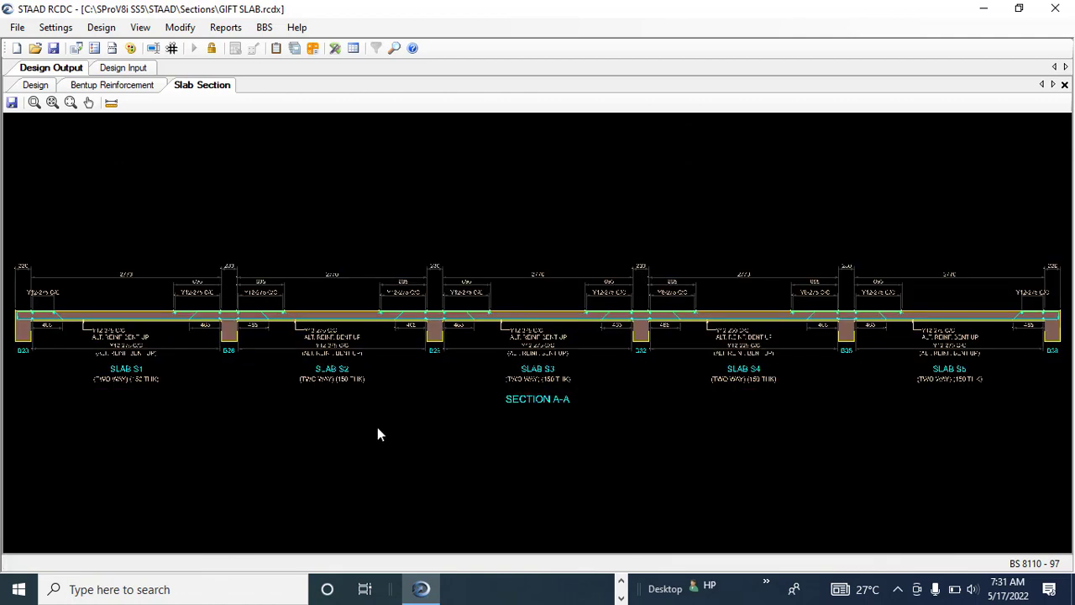
Examine section A-A from beam B23 to beam B38, checking the spans, supports and bar call-outs of the five slabs
{"action": "scroll", "coordinate": [367, 420], "scroll_direction": "down", "scroll_amount": 3}
{"action": "scroll", "coordinate": [143, 344], "scroll_direction": "up", "scroll_amount": 1}
{"action": "scroll", "coordinate": [122, 345], "scroll_direction": "up", "scroll_amount": 2}
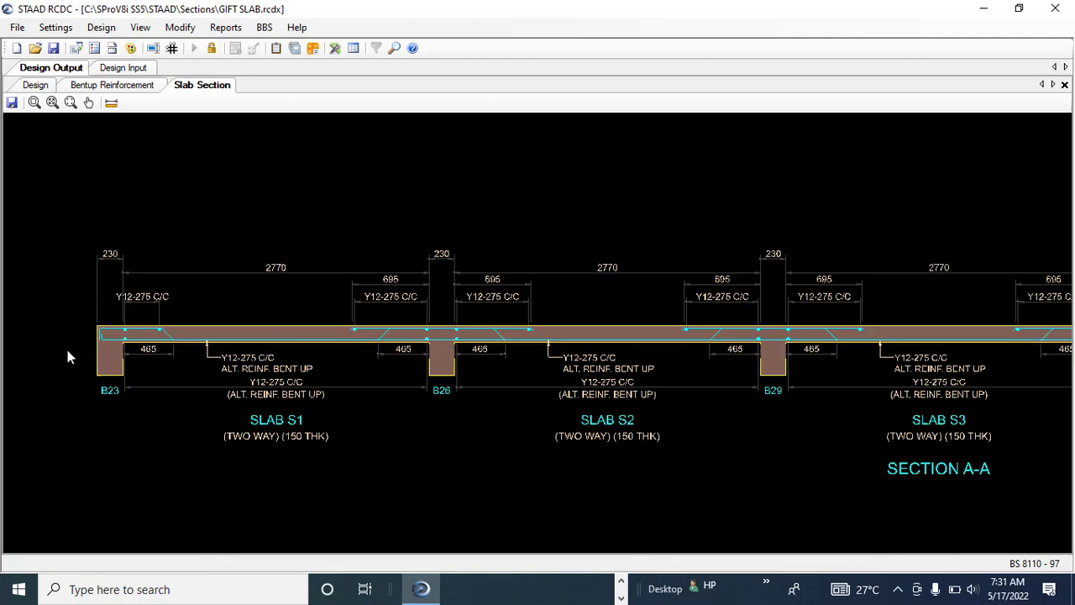
{"action": "scroll", "coordinate": [204, 361], "scroll_direction": "down", "scroll_amount": 1}
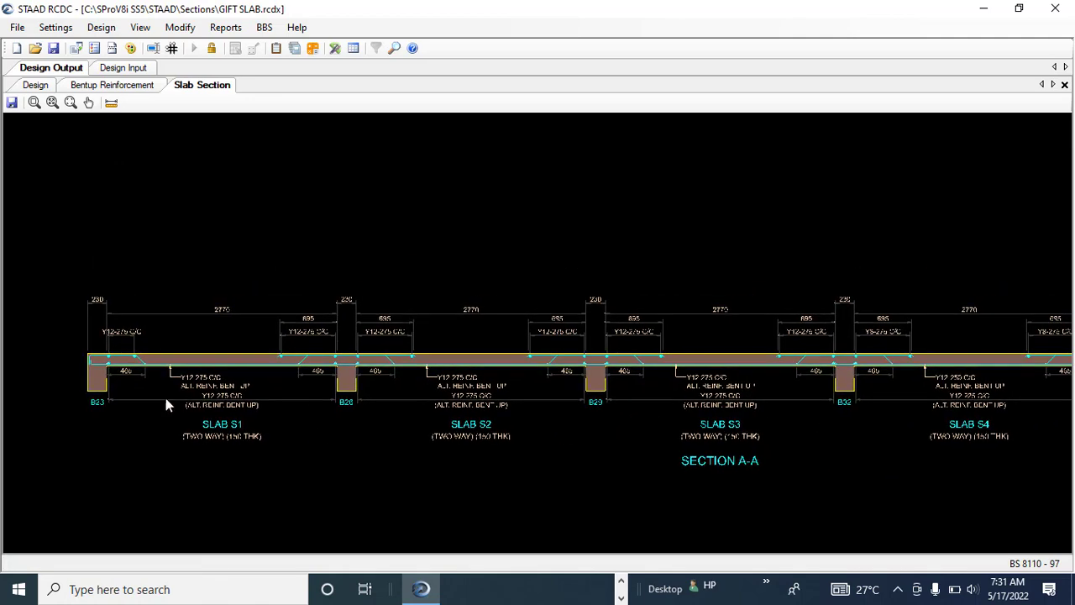
{"action": "scroll", "coordinate": [122, 395], "scroll_direction": "up", "scroll_amount": 2}
{"action": "scroll", "coordinate": [93, 407], "scroll_direction": "up", "scroll_amount": 1}
{"action": "scroll", "coordinate": [81, 406], "scroll_direction": "down", "scroll_amount": 1}
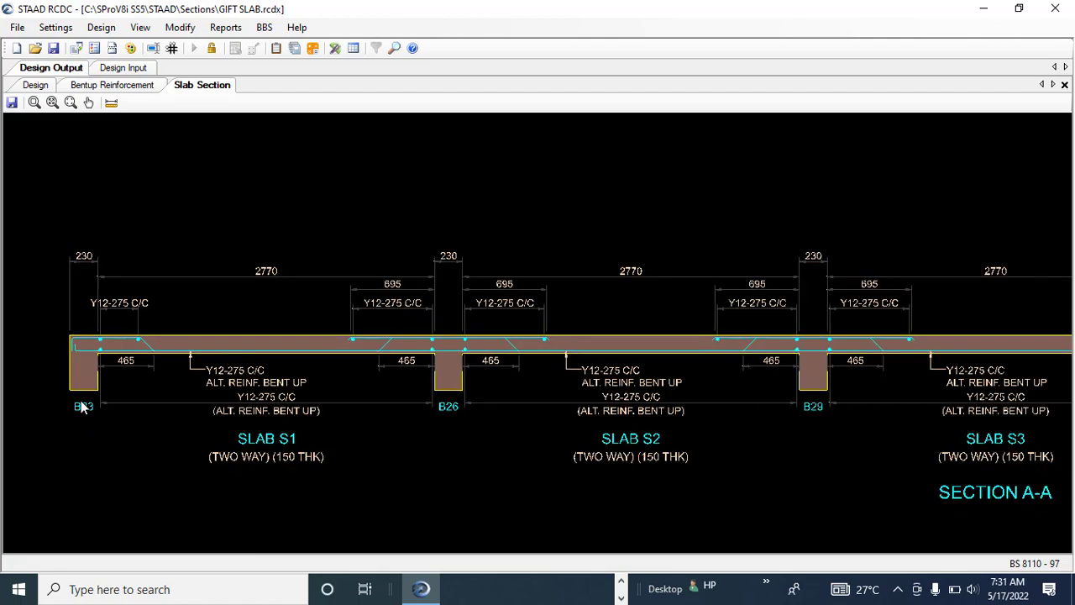
{"action": "scroll", "coordinate": [71, 244], "scroll_direction": "up", "scroll_amount": 1}
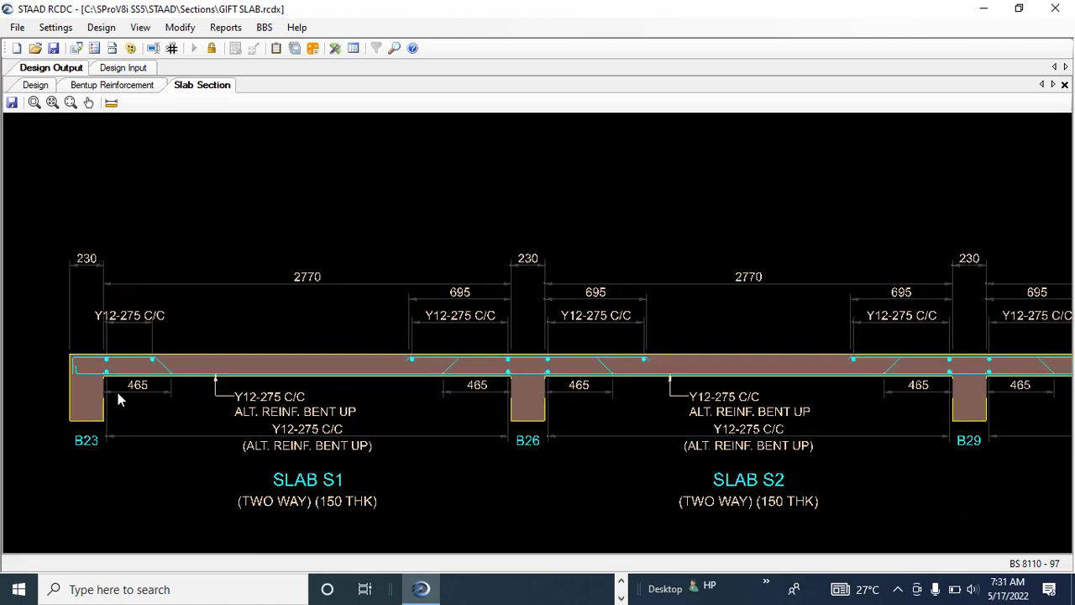
{"action": "scroll", "coordinate": [116, 389], "scroll_direction": "down", "scroll_amount": 3}
{"action": "scroll", "coordinate": [168, 391], "scroll_direction": "down", "scroll_amount": 1}
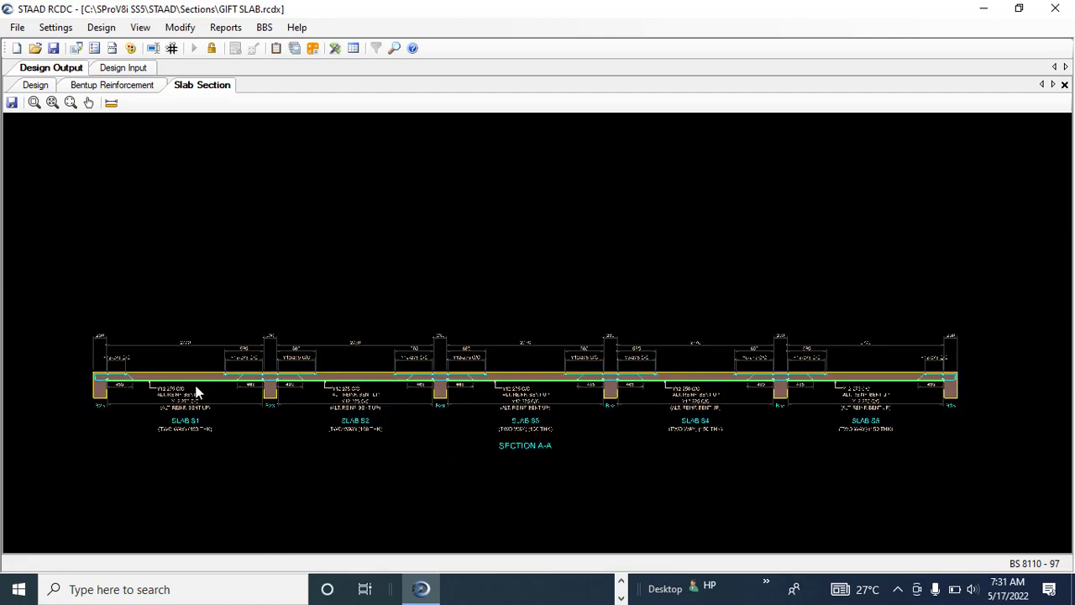
{"action": "scroll", "coordinate": [986, 366], "scroll_direction": "up", "scroll_amount": 4}
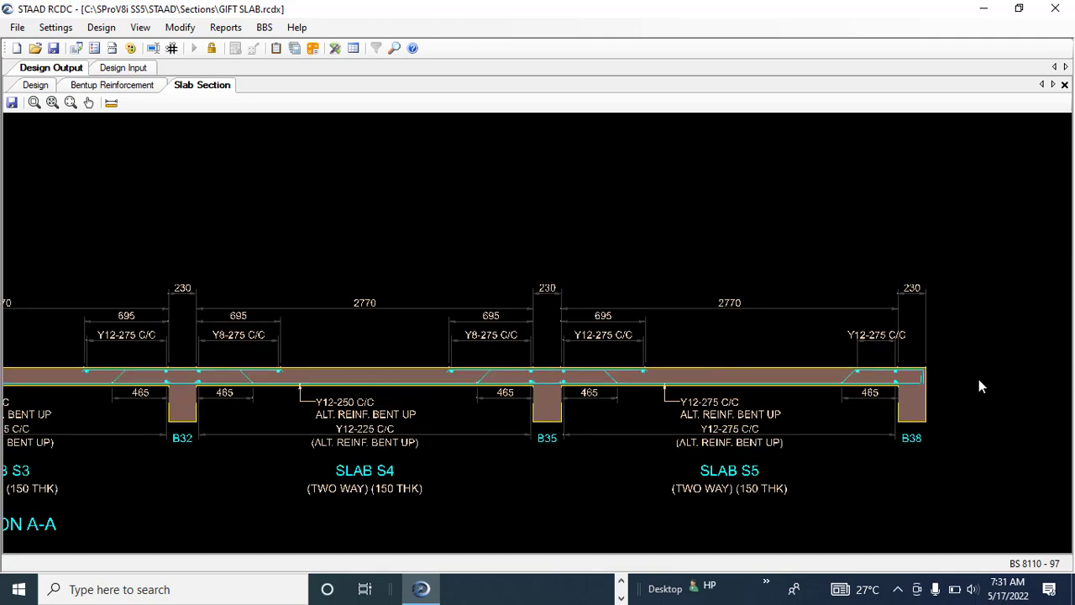
{"action": "scroll", "coordinate": [981, 387], "scroll_direction": "down", "scroll_amount": 4}
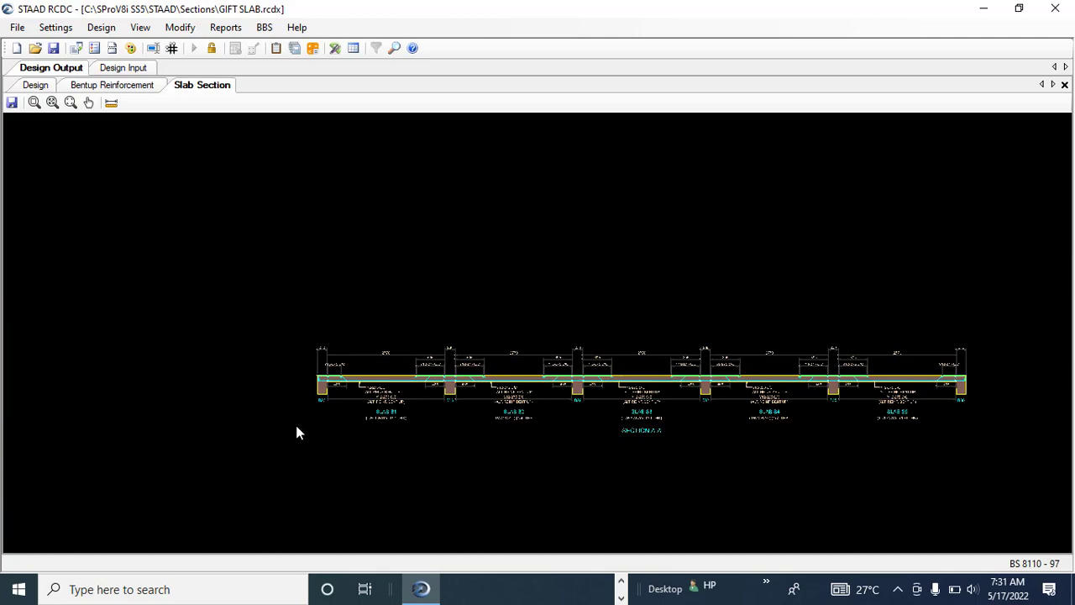
Inspect the bent-up reinforcement of slabs S1 and S2 at beams B23, B26 and B29 up close, then view the whole section
{"action": "scroll", "coordinate": [356, 353], "scroll_direction": "up", "scroll_amount": 5}
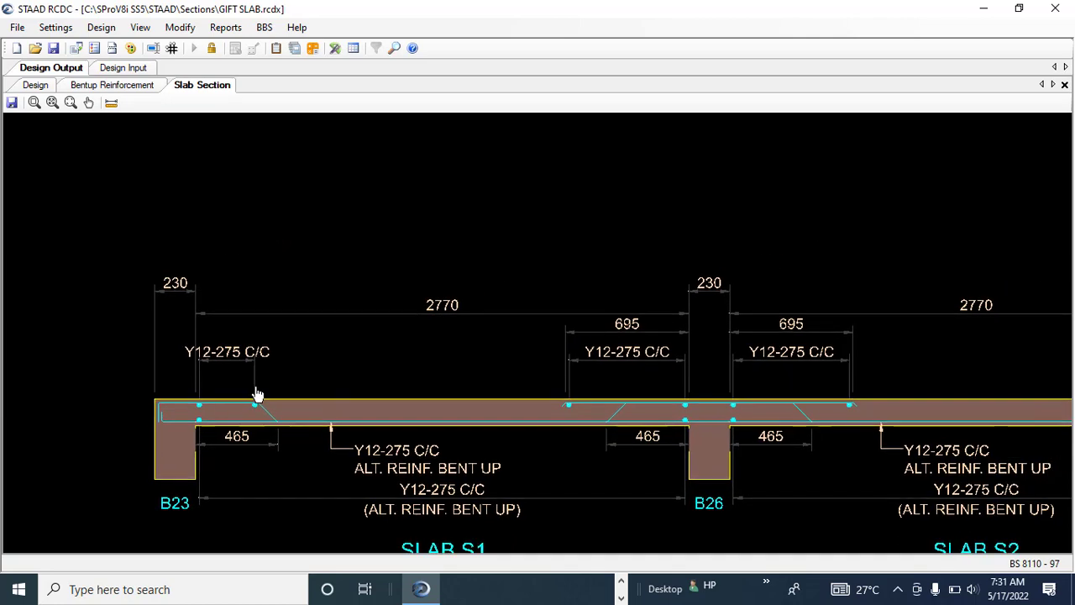
{"action": "scroll", "coordinate": [258, 395], "scroll_direction": "up", "scroll_amount": 3}
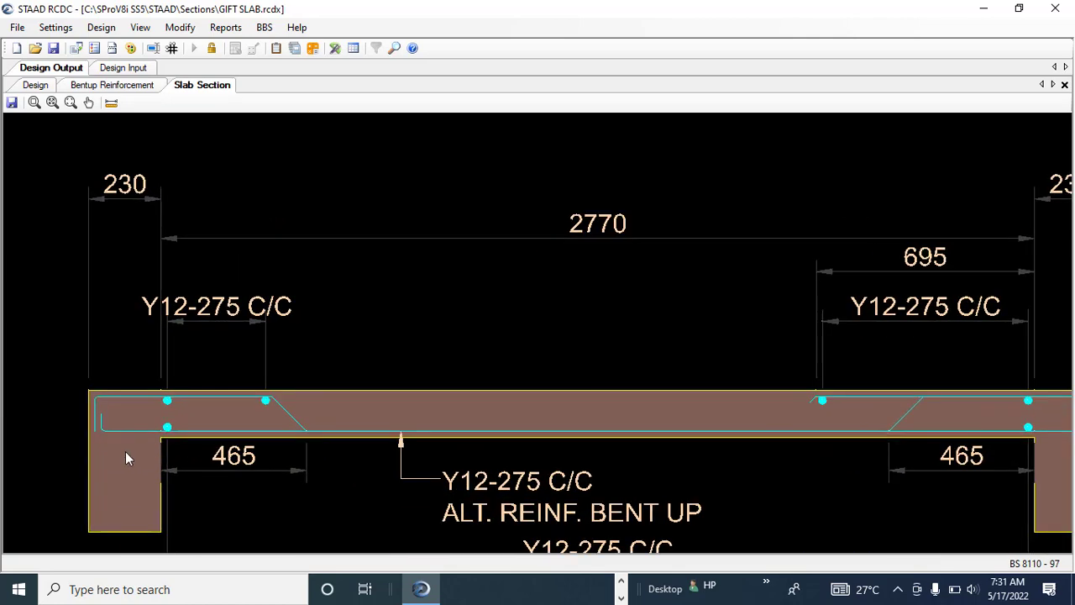
{"action": "scroll", "coordinate": [125, 458], "scroll_direction": "down", "scroll_amount": 4}
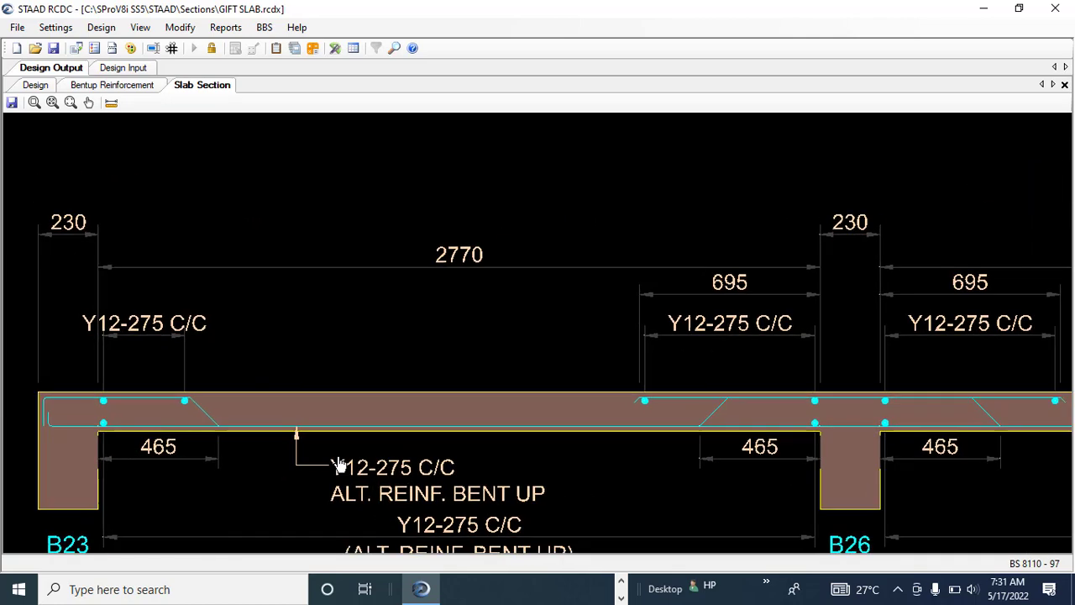
{"action": "middle_click_drag", "start_coordinate": [336, 465], "coordinate": [246, 411]}
{"action": "scroll", "coordinate": [470, 461], "scroll_direction": "down", "scroll_amount": 2}
{"action": "middle_click_drag", "start_coordinate": [690, 460], "coordinate": [394, 461]}
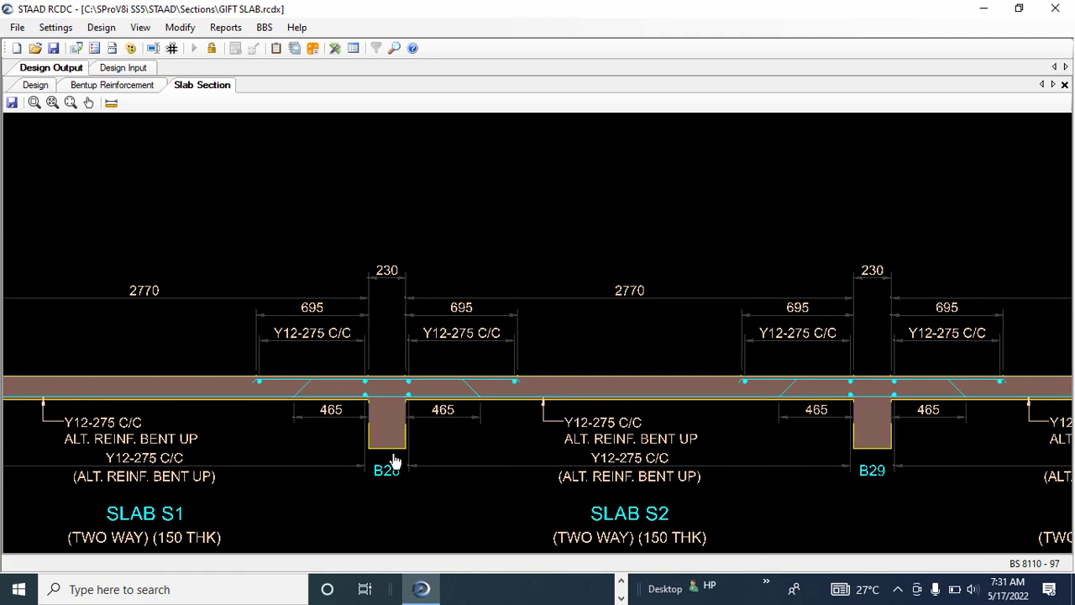
{"action": "scroll", "coordinate": [504, 446], "scroll_direction": "down", "scroll_amount": 3}
{"action": "scroll", "coordinate": [603, 454], "scroll_direction": "up", "scroll_amount": 1}
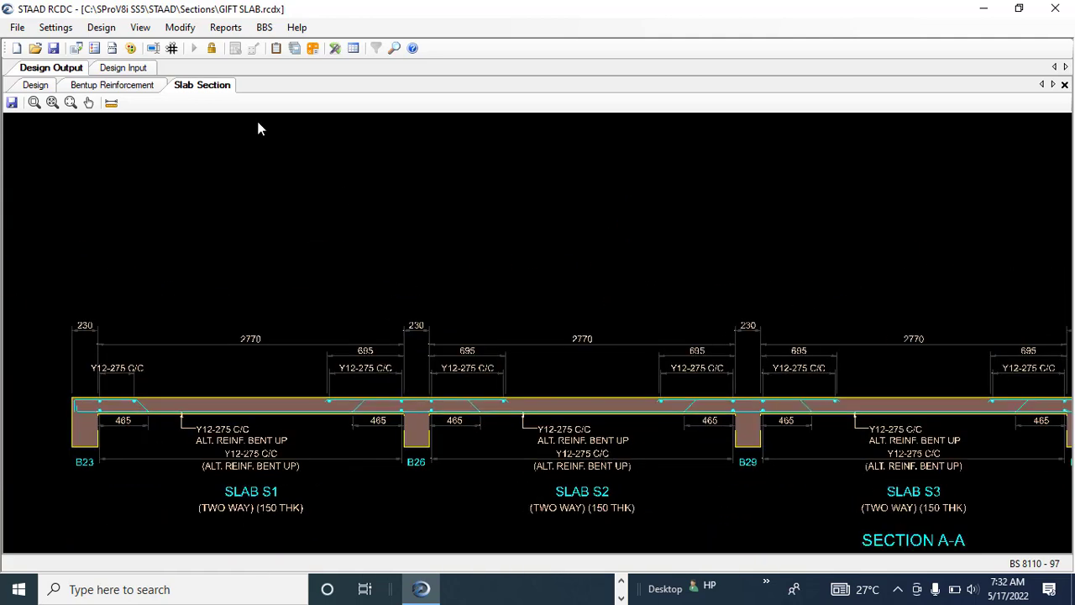
{"action": "middle_click", "coordinate": [507, 269]}
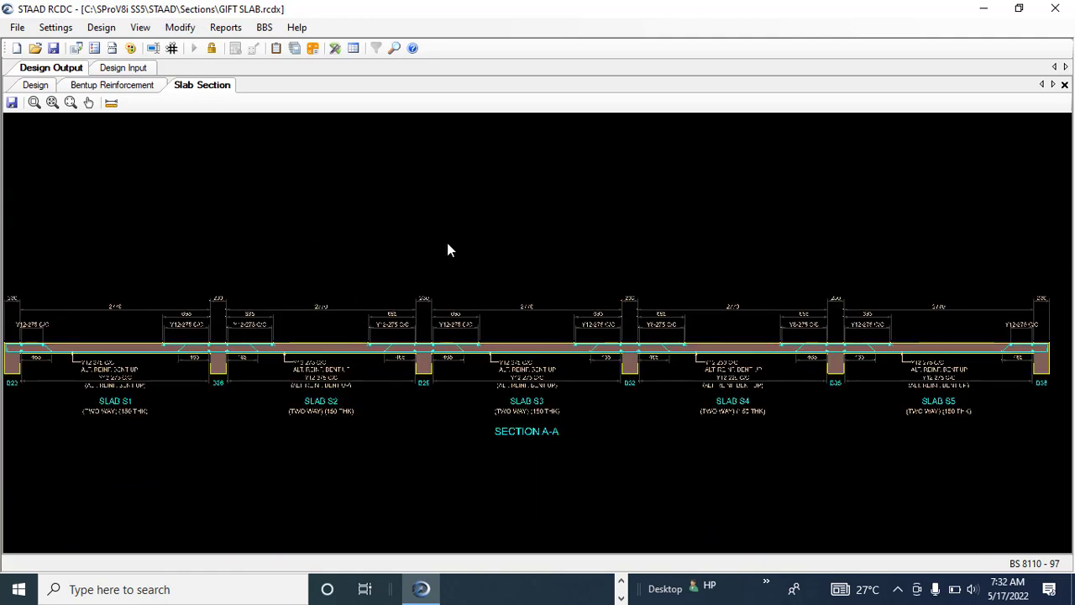
Generate the design calculations report for all slabs
{"action": "left_click", "coordinate": [225, 29]}
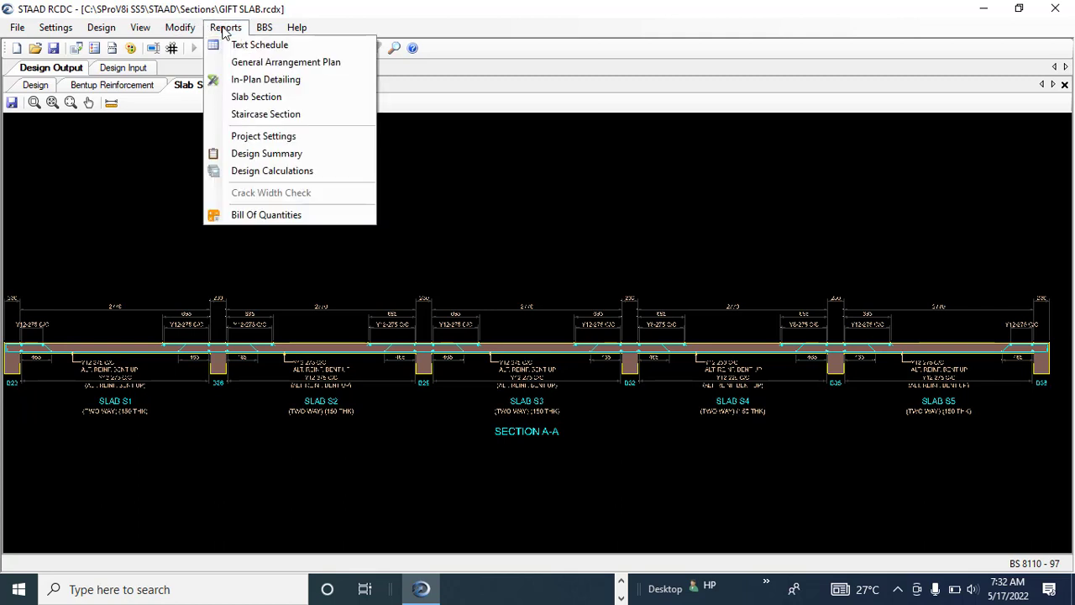
{"action": "left_click", "coordinate": [269, 171]}
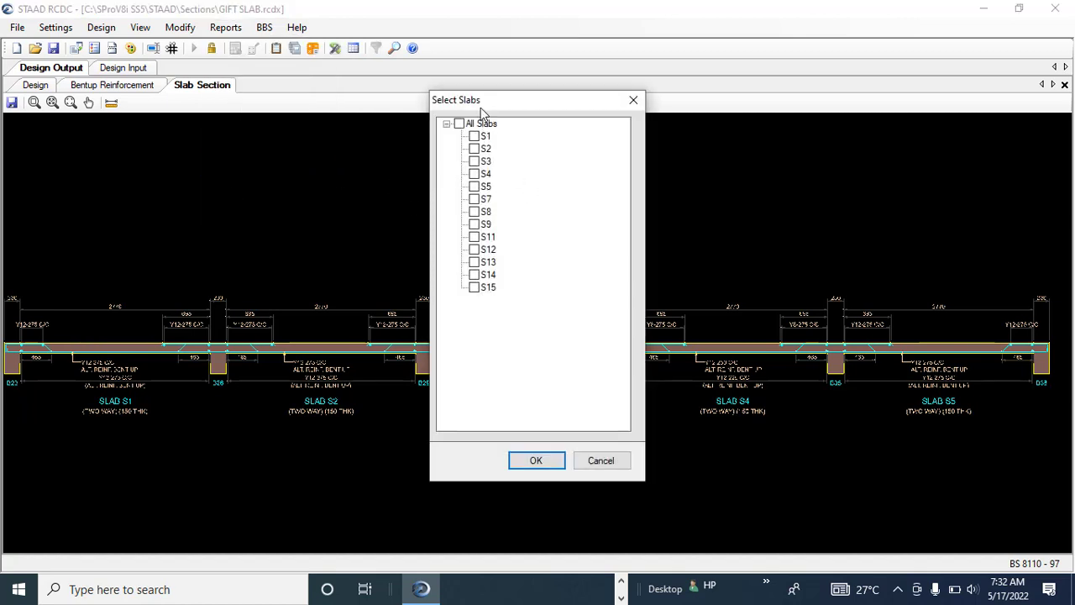
{"action": "left_click", "coordinate": [459, 124]}
{"action": "left_click", "coordinate": [529, 463]}
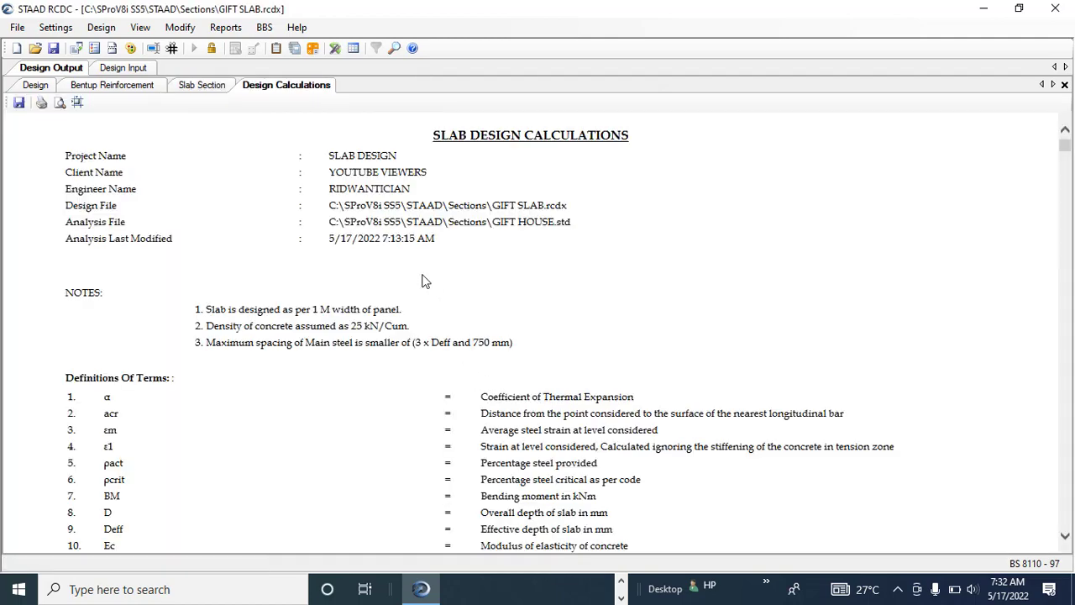
Examine the project details, design notes and definitions of terms at the start of the slab design calculations
{"action": "scroll", "coordinate": [423, 282], "scroll_direction": "down", "scroll_amount": 4}
{"action": "scroll", "coordinate": [422, 281], "scroll_direction": "up", "scroll_amount": 4}
{"action": "scroll", "coordinate": [391, 231], "scroll_direction": "down", "scroll_amount": 20}
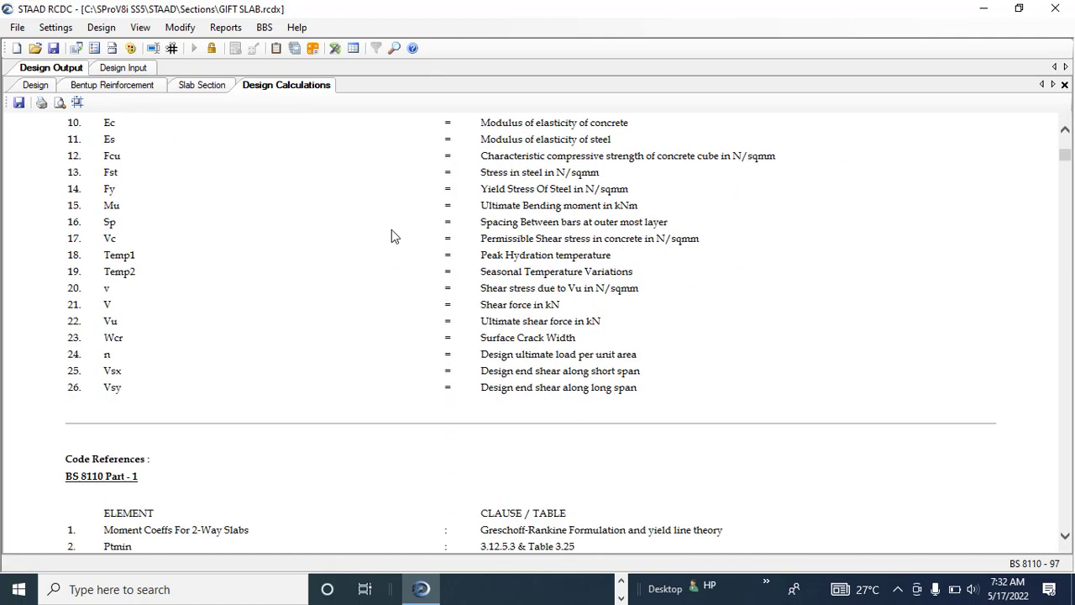
Review the individual slab calculations, covering design data, moments, reinforcement, shear and deflection checks, and close the report
{"action": "scroll", "coordinate": [392, 231], "scroll_direction": "down", "scroll_amount": 20}
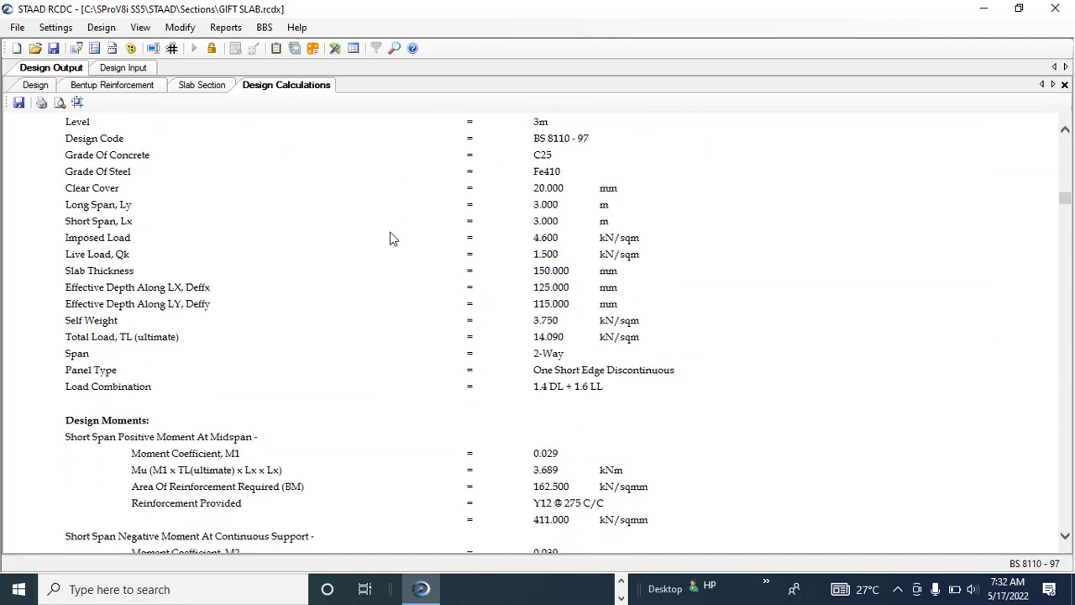
{"action": "scroll", "coordinate": [159, 250], "scroll_direction": "down", "scroll_amount": 6}
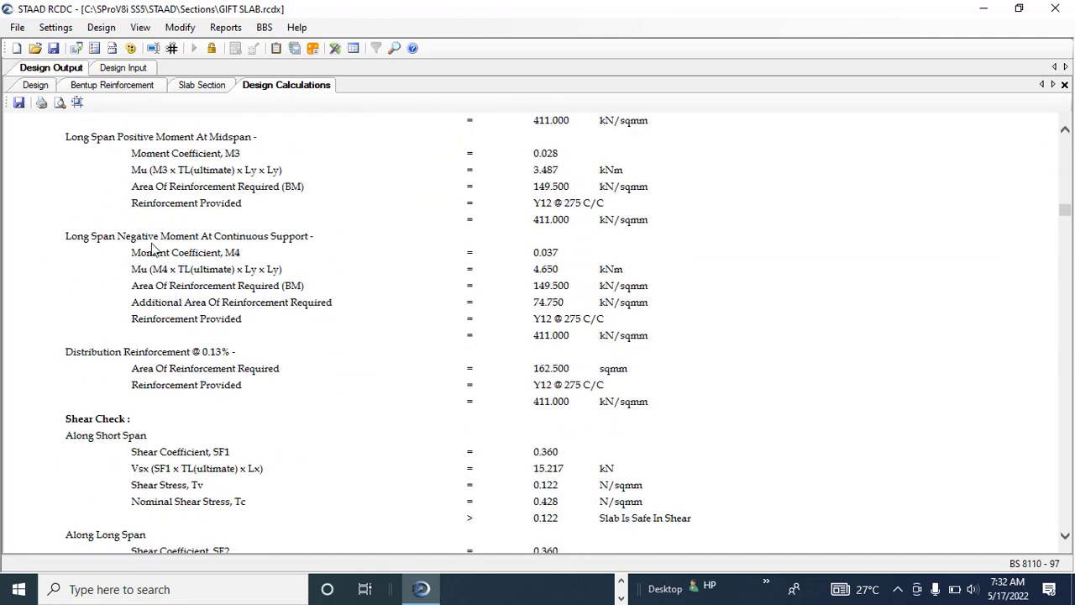
{"action": "scroll", "coordinate": [145, 238], "scroll_direction": "up", "scroll_amount": 4}
{"action": "scroll", "coordinate": [153, 328], "scroll_direction": "down", "scroll_amount": 8}
{"action": "scroll", "coordinate": [204, 332], "scroll_direction": "up", "scroll_amount": 13}
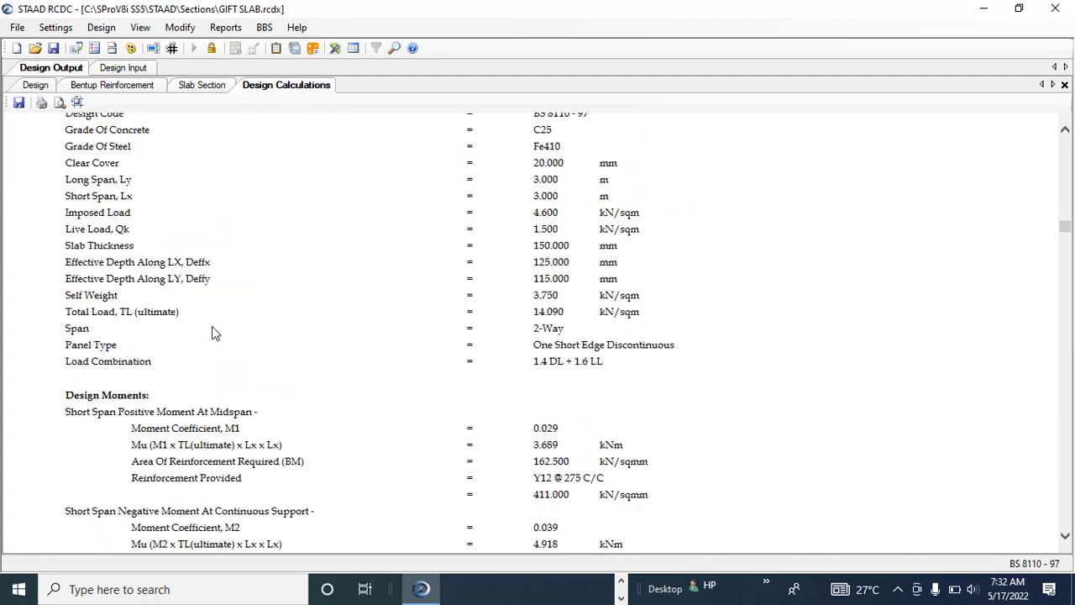
{"action": "scroll", "coordinate": [203, 332], "scroll_direction": "down", "scroll_amount": 17}
{"action": "scroll", "coordinate": [213, 328], "scroll_direction": "down", "scroll_amount": 20}
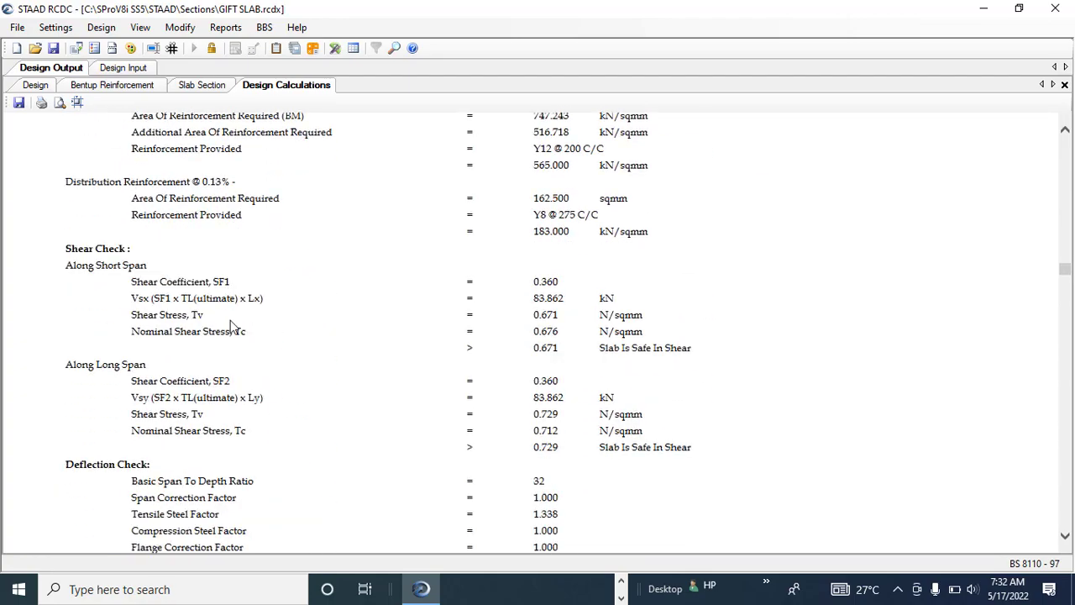
{"action": "scroll", "coordinate": [233, 324], "scroll_direction": "down", "scroll_amount": 20}
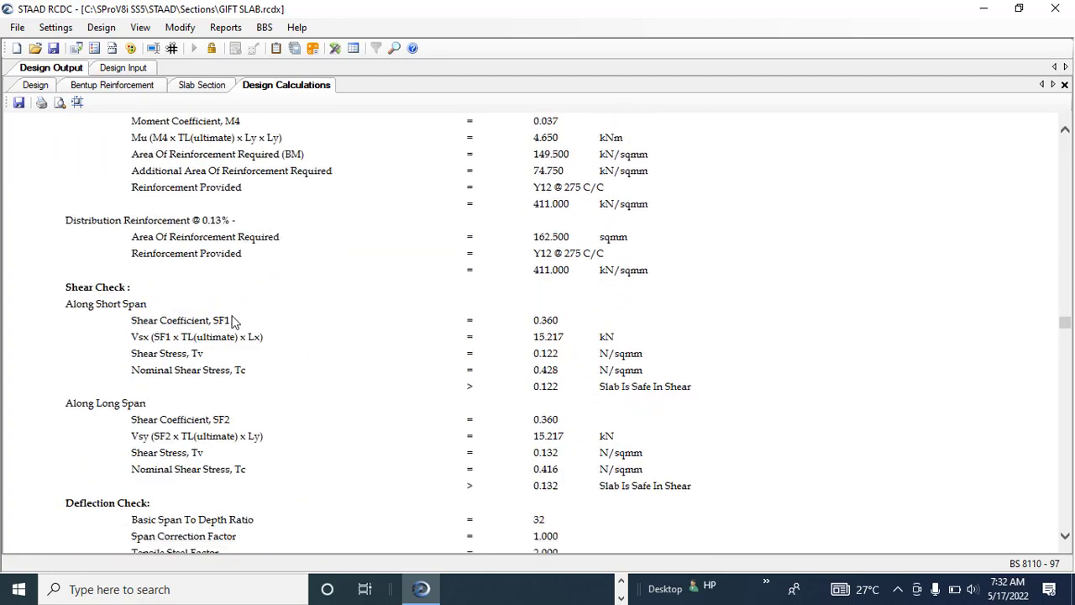
{"action": "left_click_drag", "start_coordinate": [1065, 331], "coordinate": [1064, 452]}
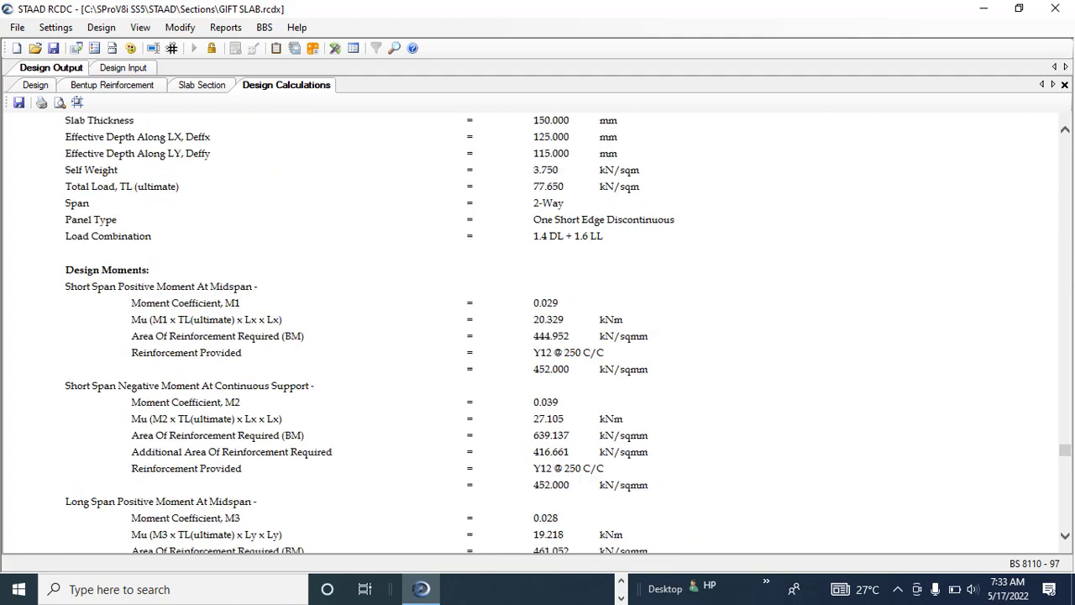
{"action": "left_click", "coordinate": [1064, 87]}
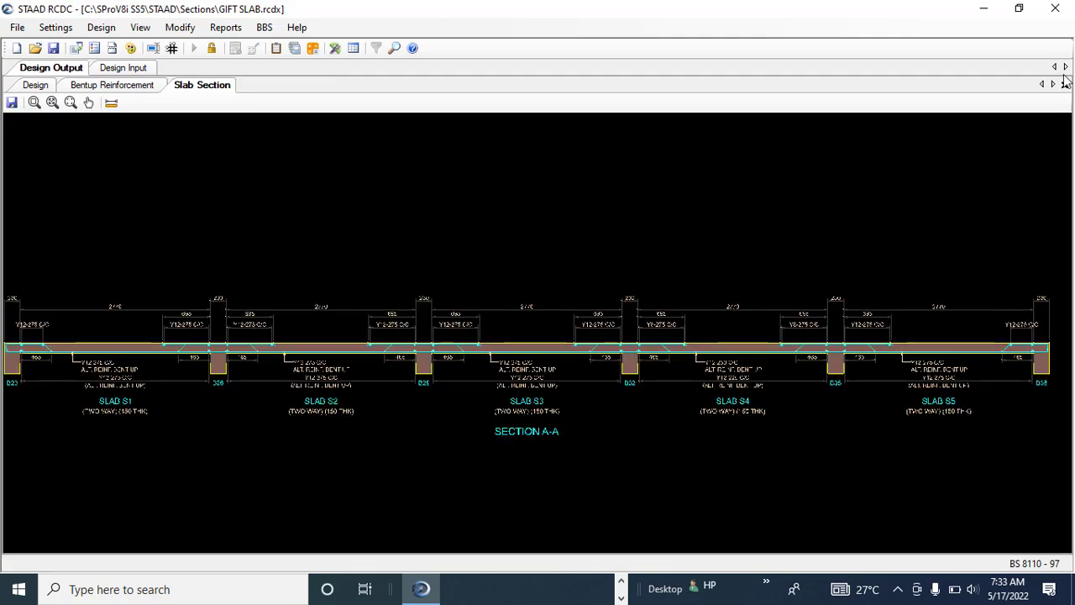
View the bill of quantities rate settings and the DXF saving options for section A-A, dismissing both without saving
{"action": "left_click", "coordinate": [313, 49]}
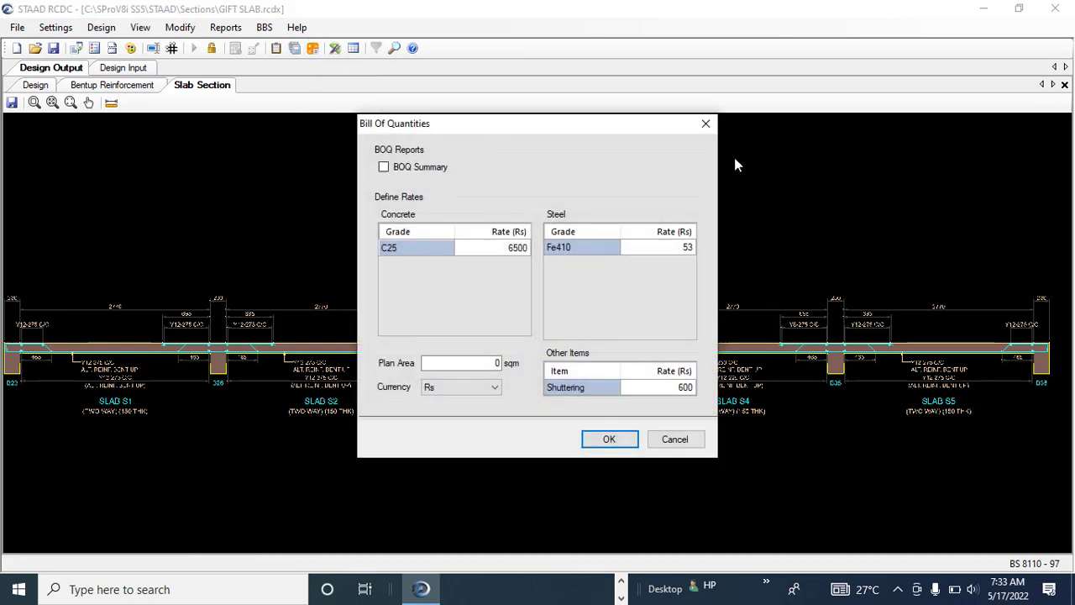
{"action": "left_click", "coordinate": [706, 124]}
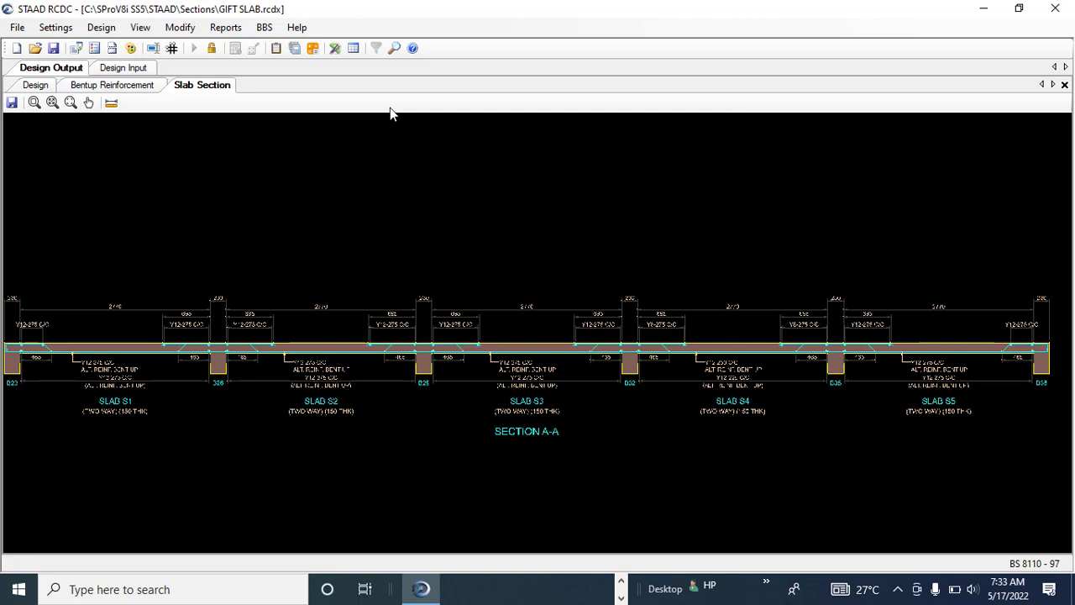
{"action": "left_click", "coordinate": [11, 102]}
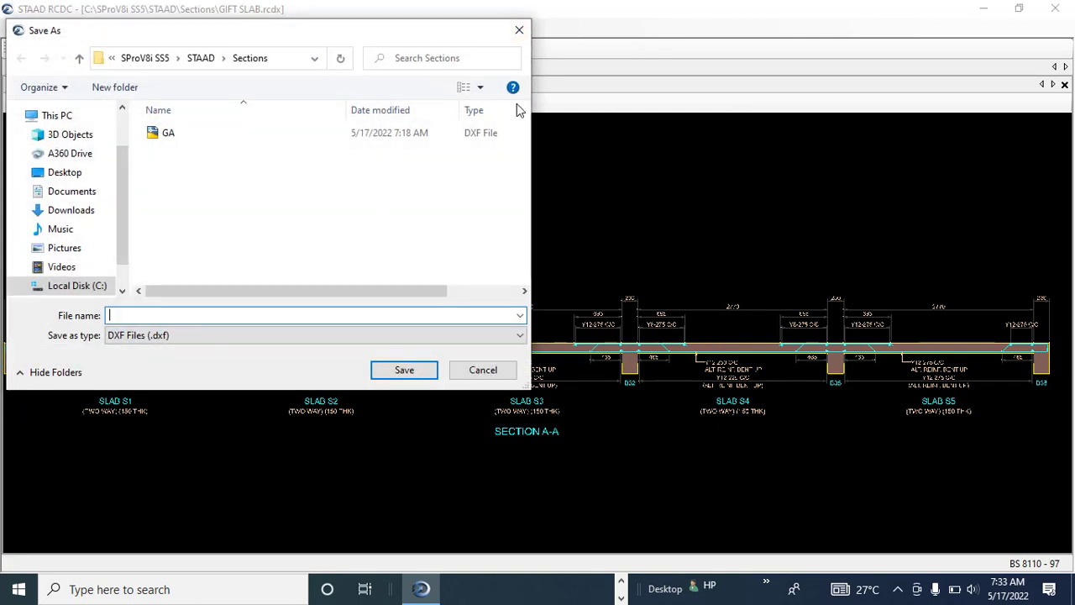
{"action": "left_click", "coordinate": [519, 31]}
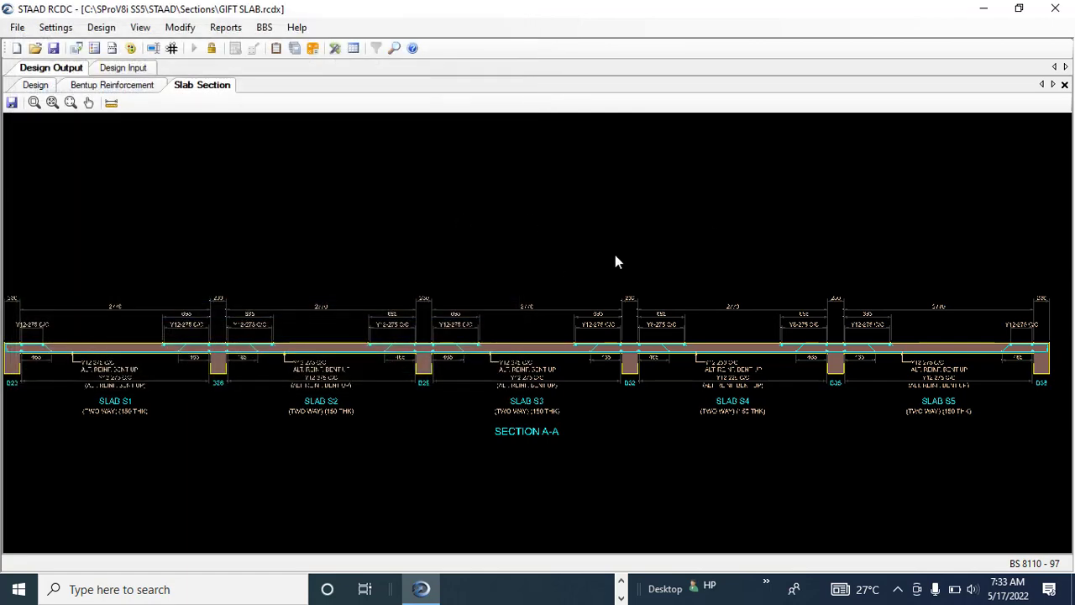
{"action": "scroll", "coordinate": [606, 273], "scroll_direction": "down", "scroll_amount": 2}
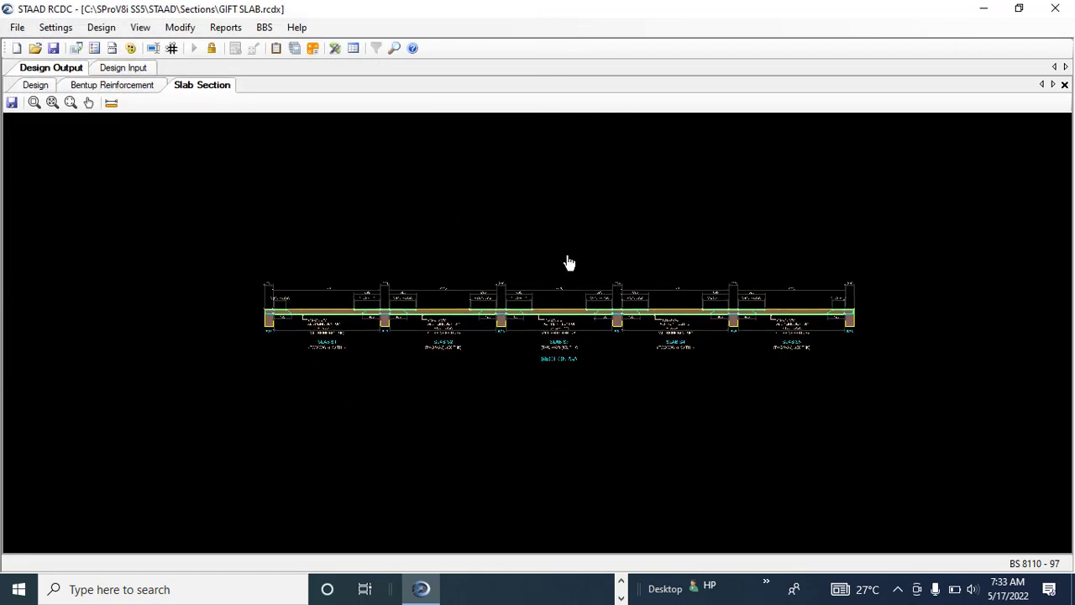
{"action": "scroll", "coordinate": [567, 256], "scroll_direction": "up", "scroll_amount": 2}
{"action": "middle_click_drag", "start_coordinate": [560, 293], "coordinate": [550, 320]}
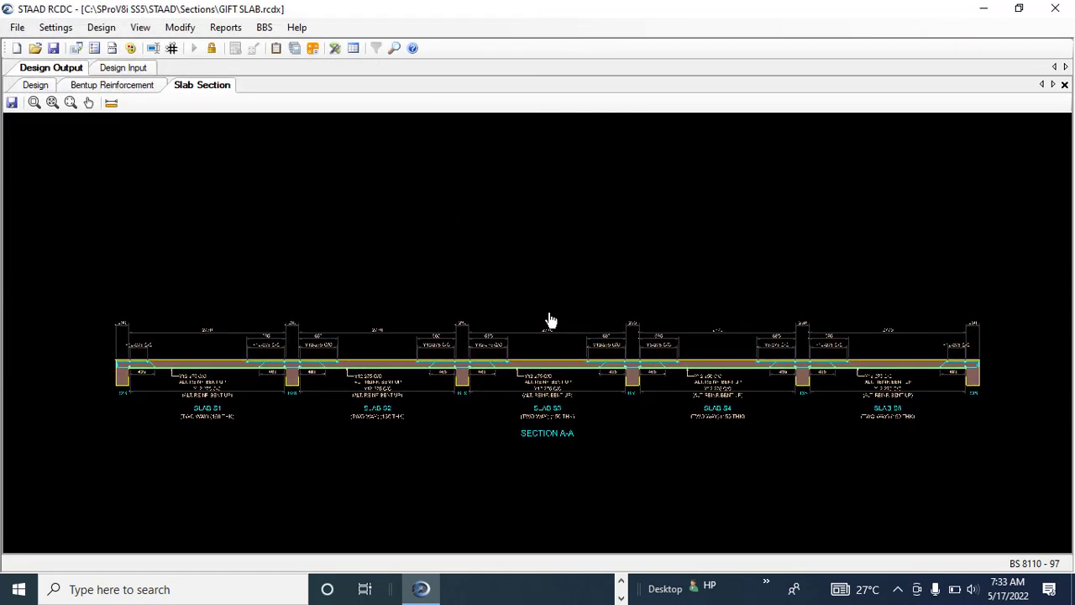